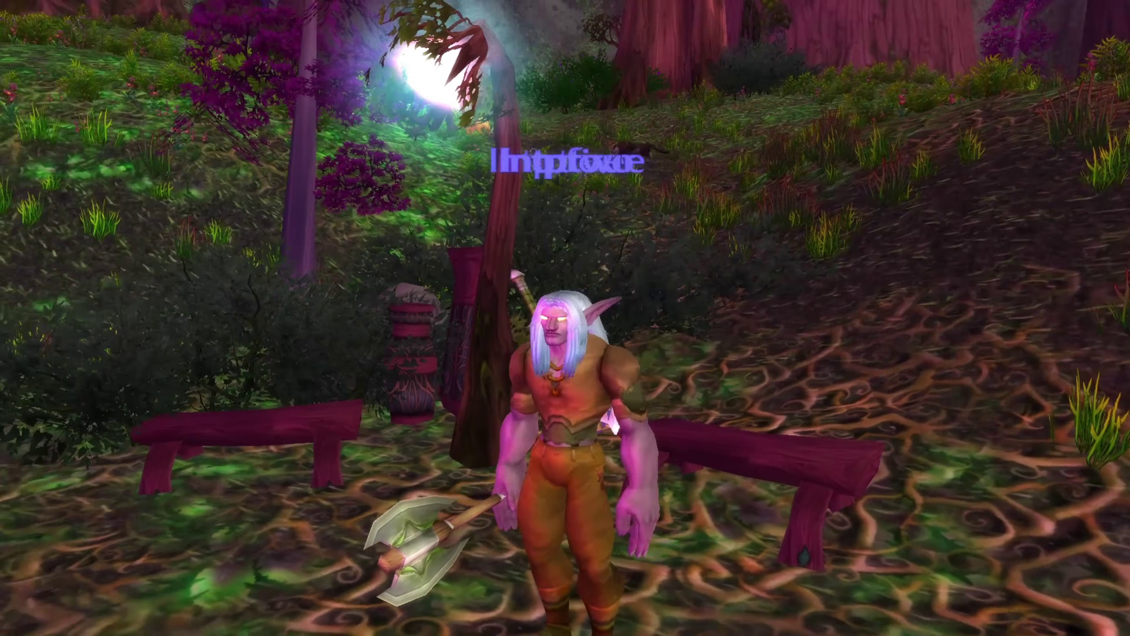
Step: Rotate the camera all the way around the night elf character
{"action": "key", "text": "a"}
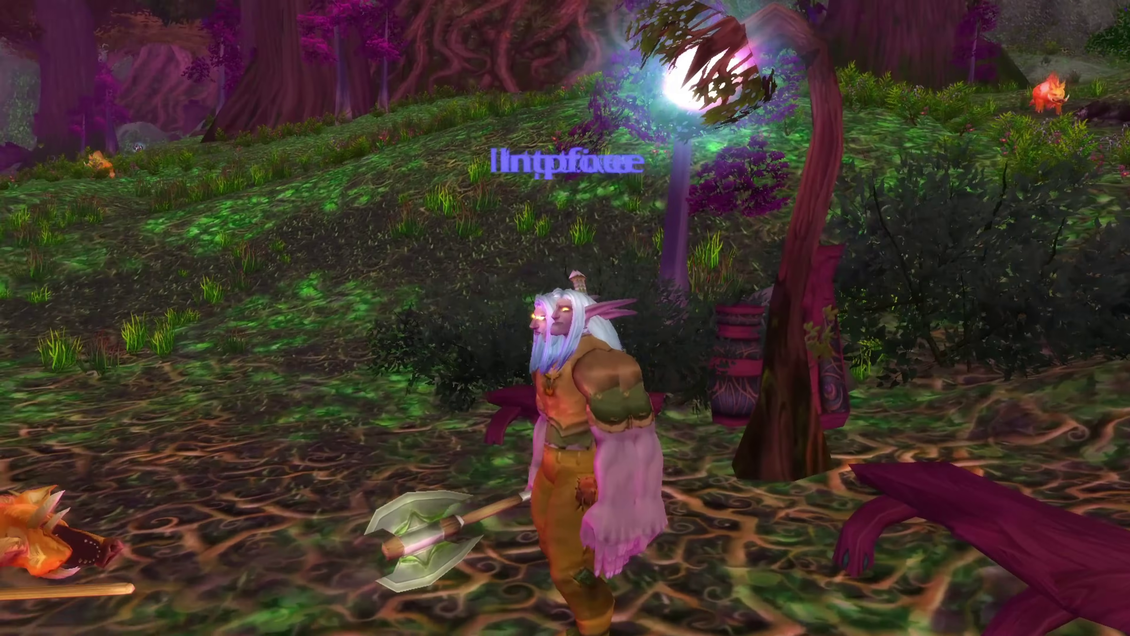
{"action": "key", "text": "a"}
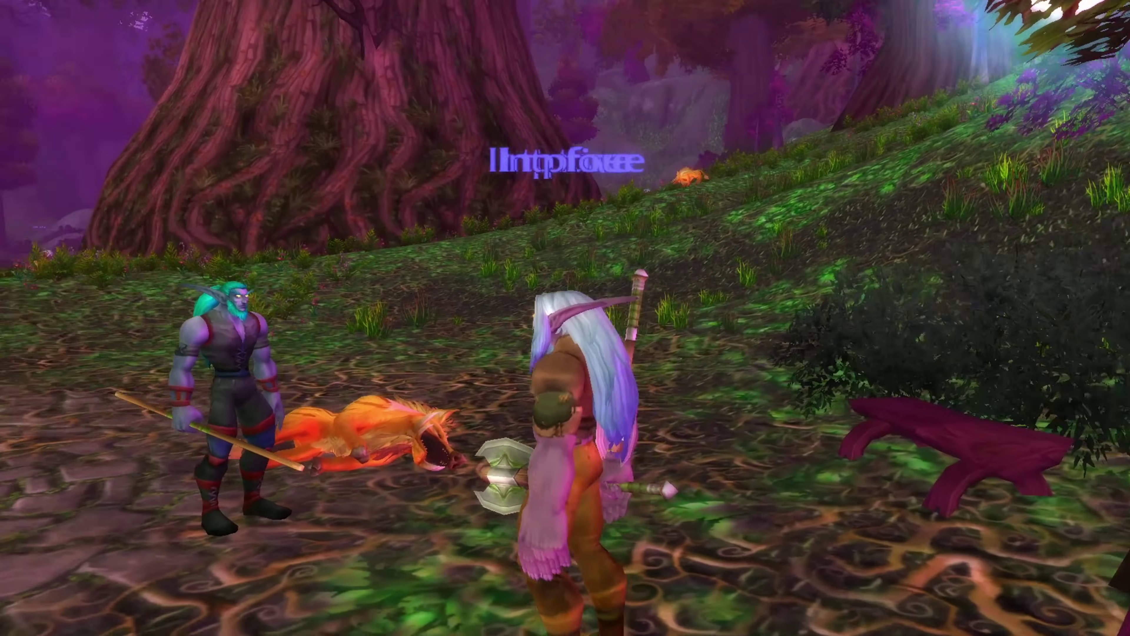
{"action": "key", "text": "a"}
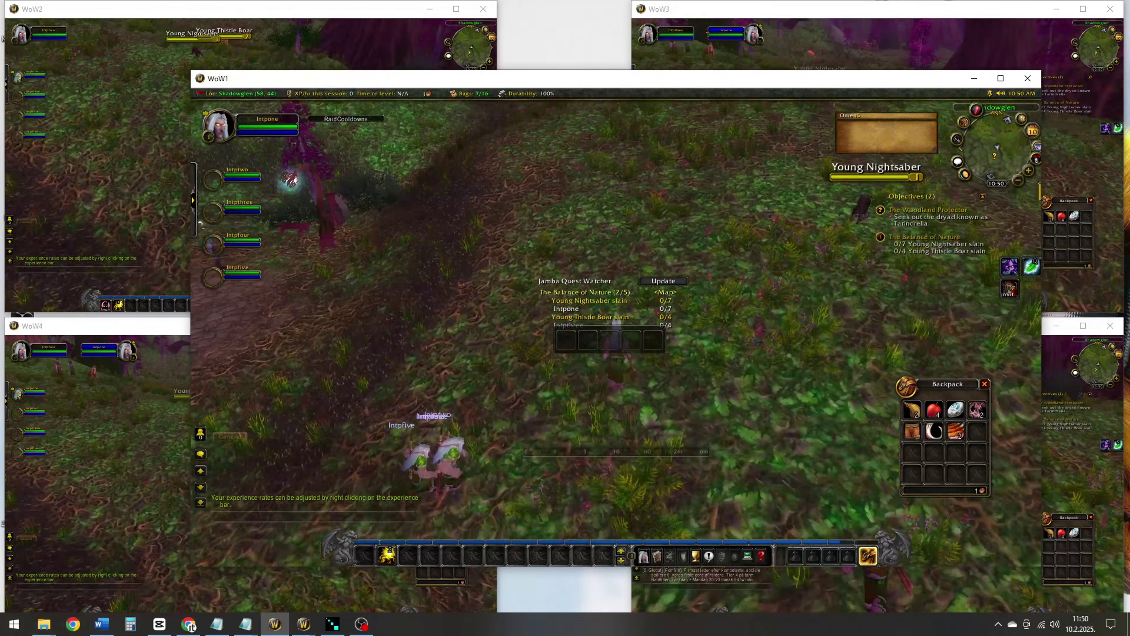
Step: Run the party forward, cast Healing Touch twice on everyone, then target a Young Thistle Boar
{"action": "key", "text": "w"}
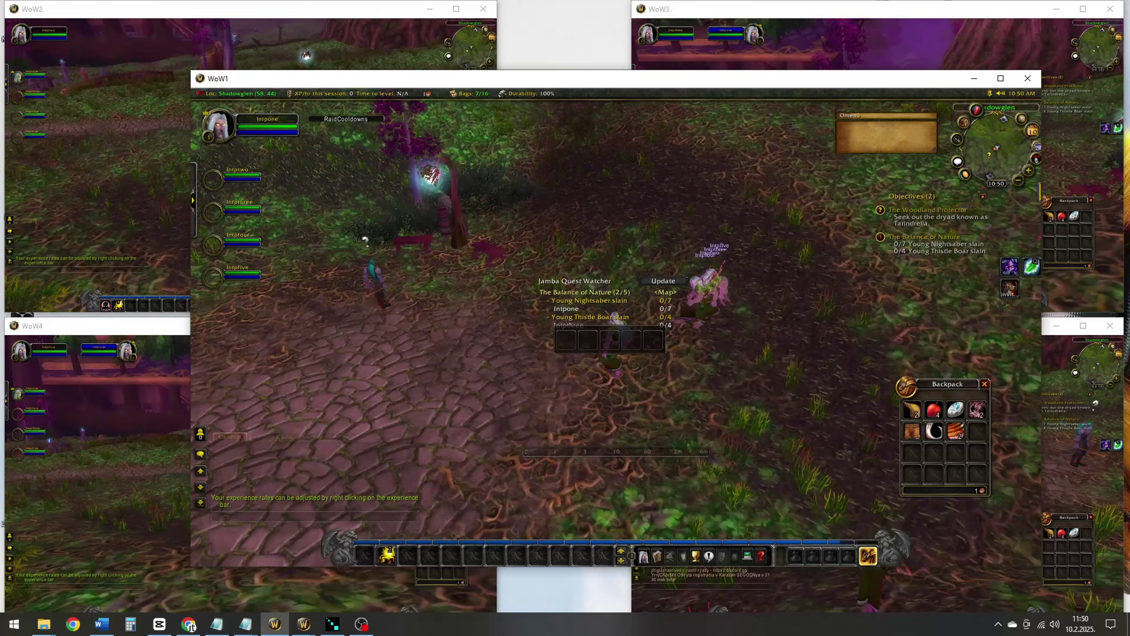
{"action": "key", "text": "2"}
{"action": "key", "text": "2"}
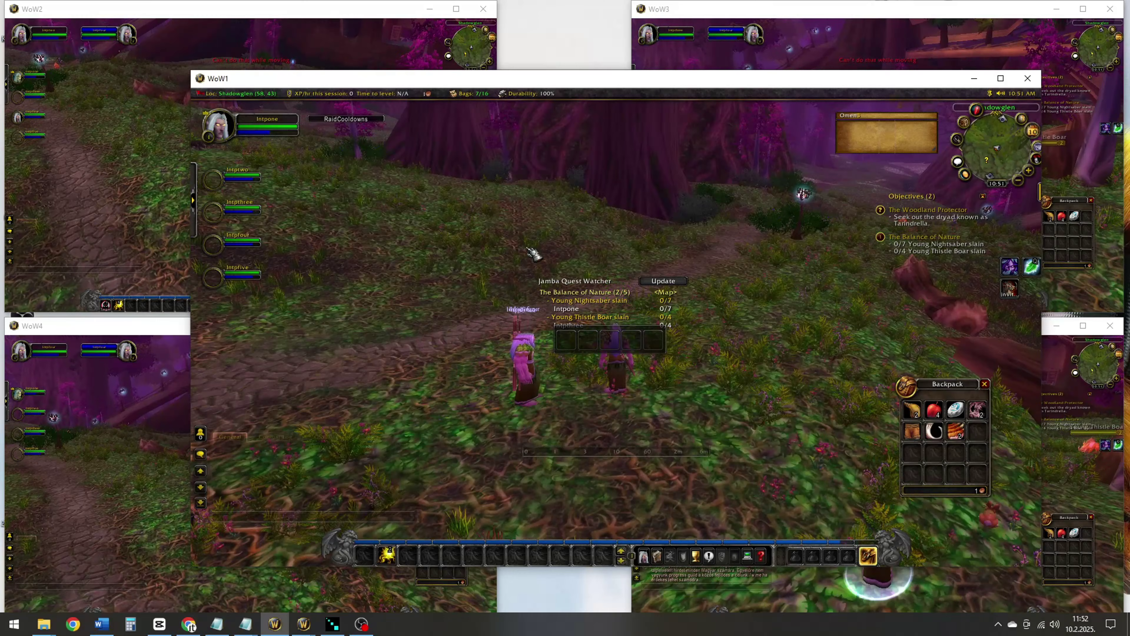
{"action": "key", "text": "2"}
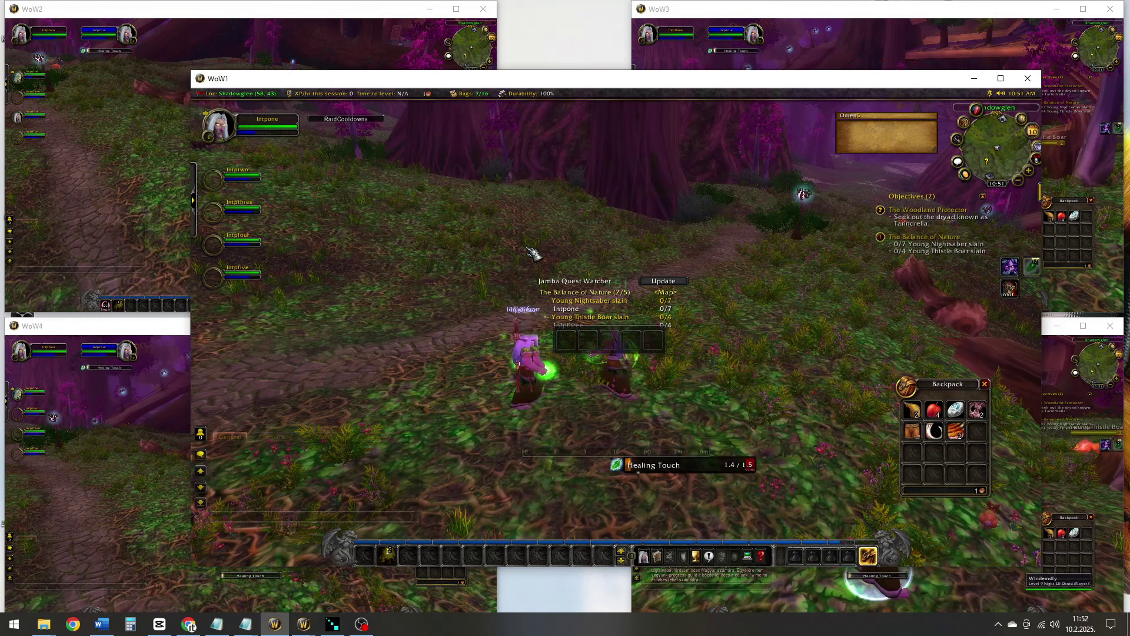
{"action": "key", "text": "2"}
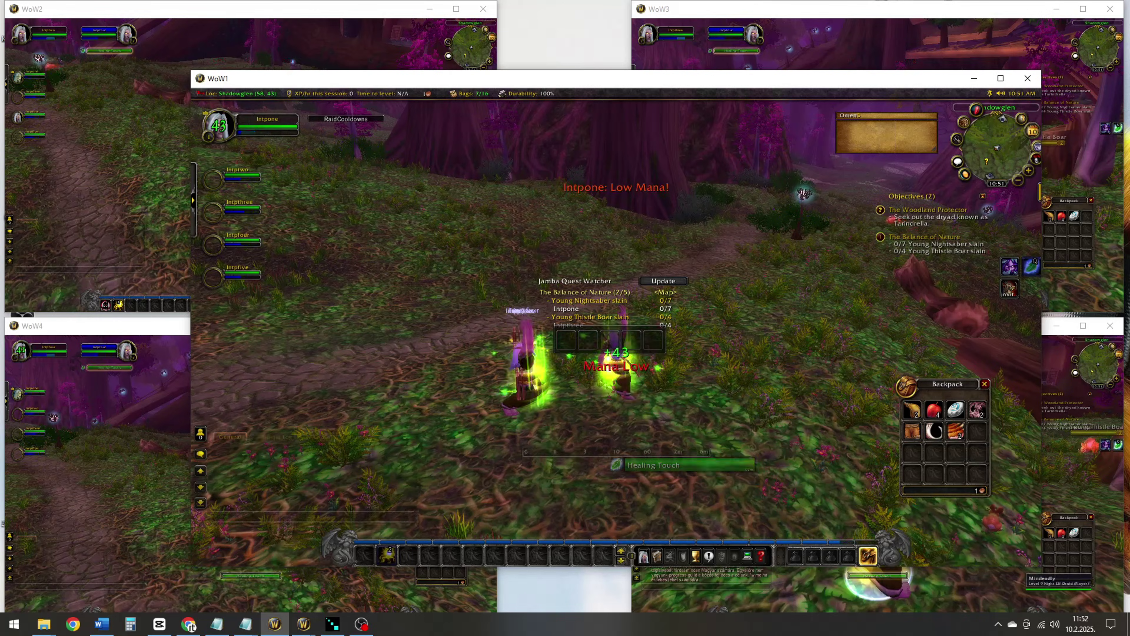
{"action": "key", "text": "Tab"}
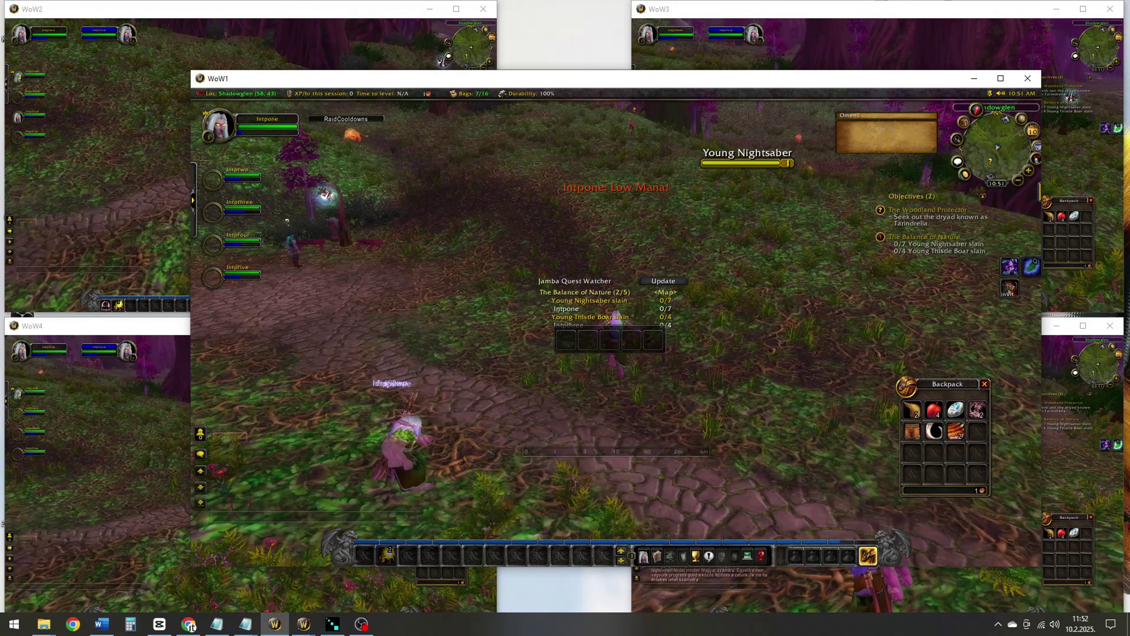
{"action": "key", "text": "Tab"}
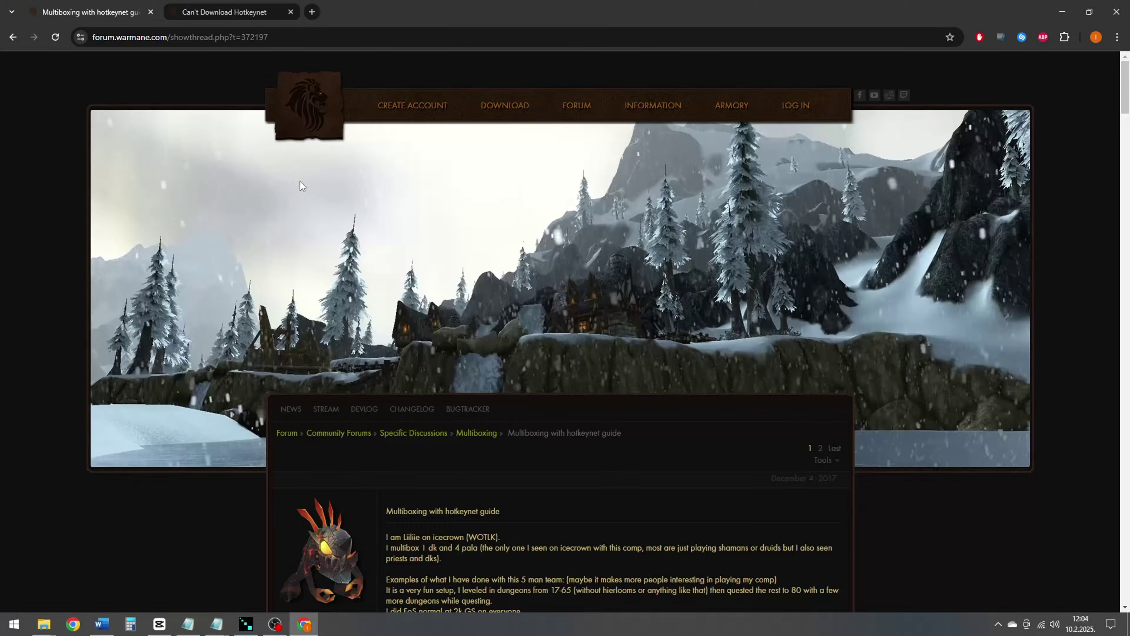
Step: Scroll the guide and open the Download software link, which returns a 404 page
{"action": "scroll", "coordinate": [452, 235], "scroll_direction": "down", "scroll_amount": 5}
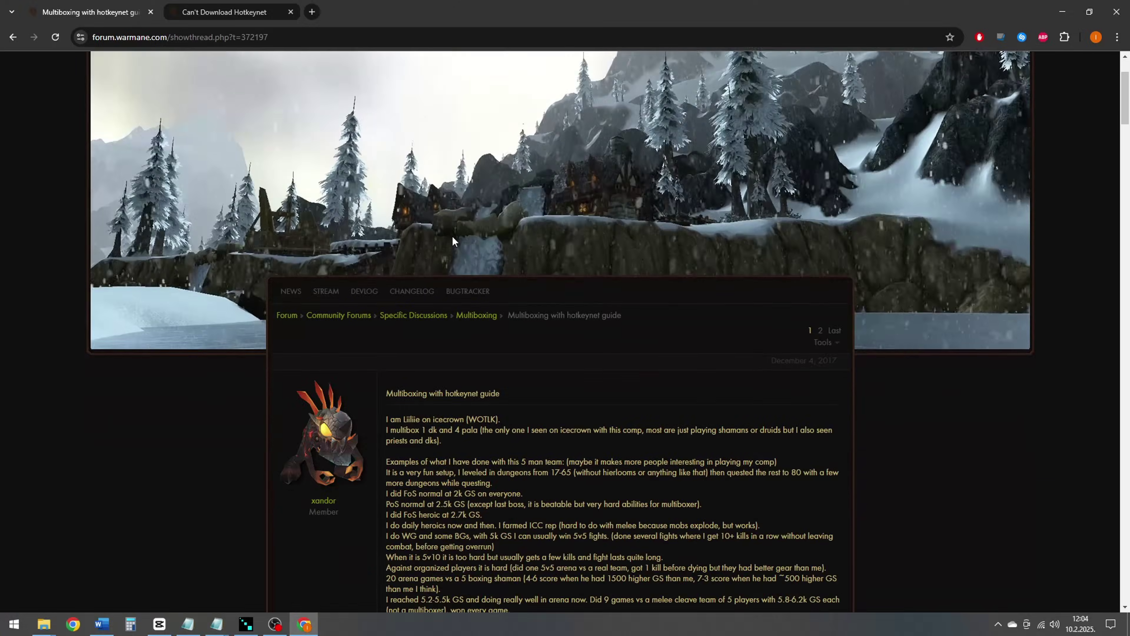
{"action": "scroll", "coordinate": [390, 227], "scroll_direction": "down", "scroll_amount": 5}
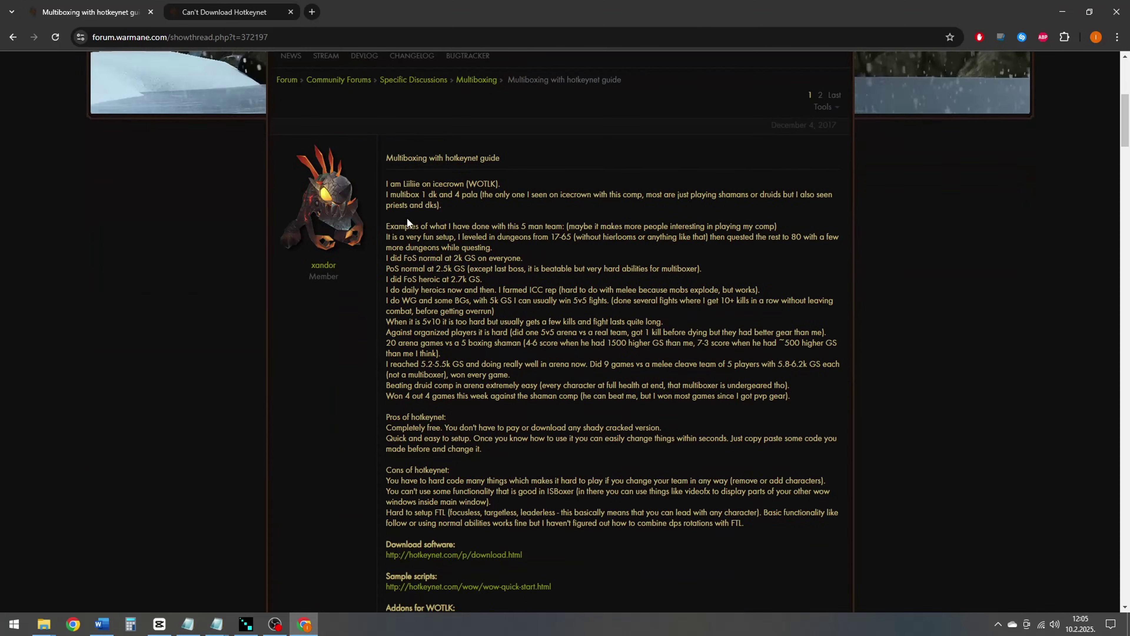
{"action": "scroll", "coordinate": [569, 289], "scroll_direction": "down", "scroll_amount": 1}
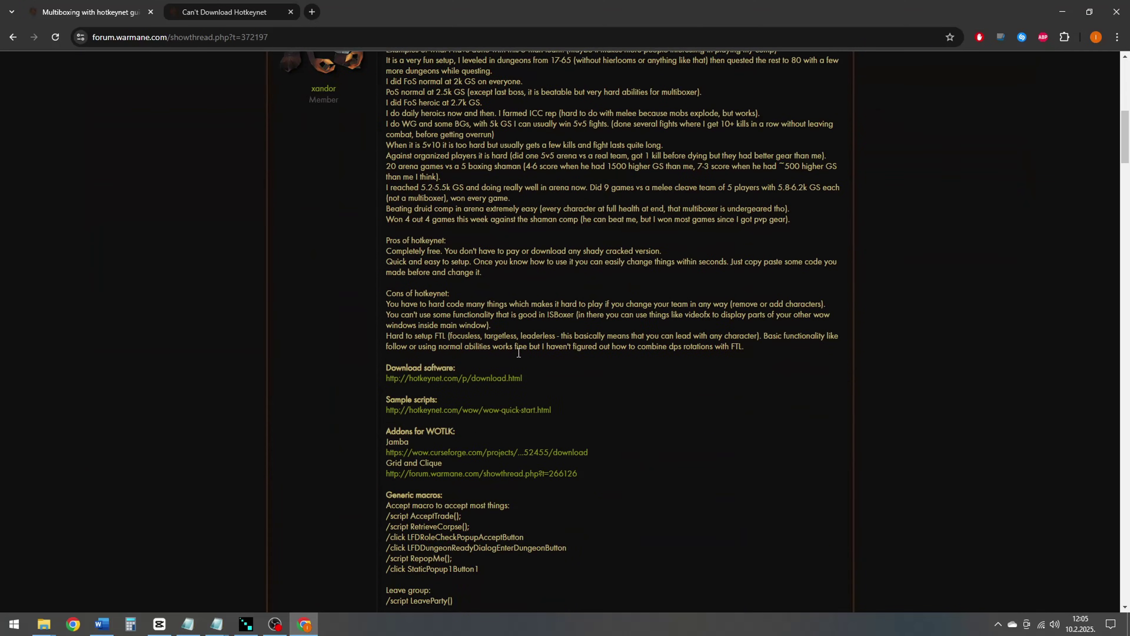
{"action": "middle_click", "coordinate": [499, 380]}
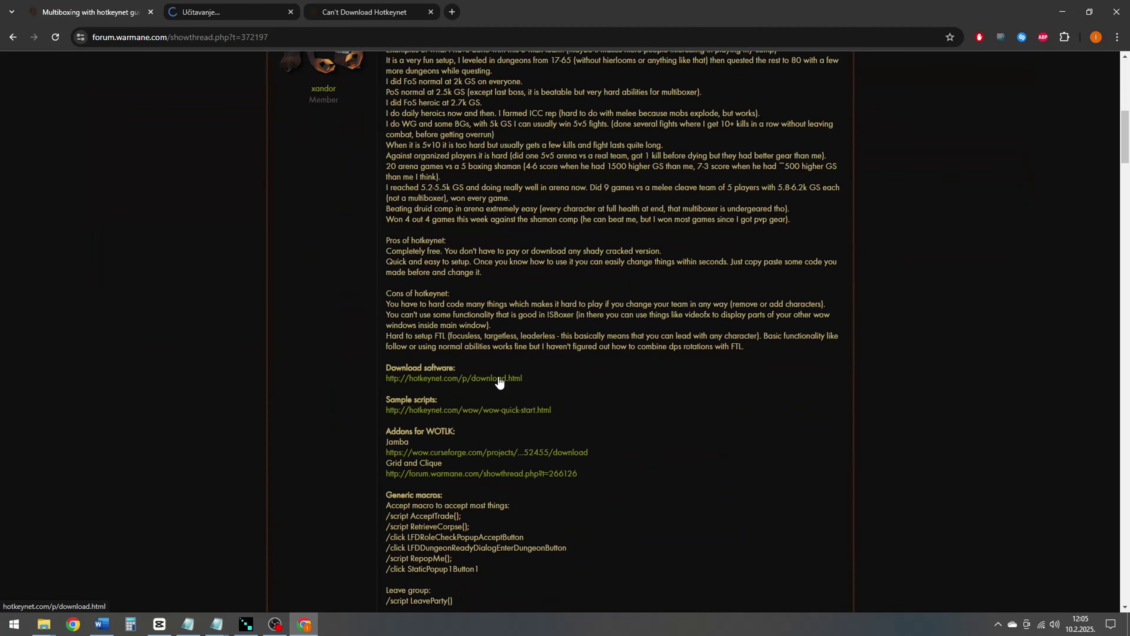
{"action": "left_click", "coordinate": [243, 13]}
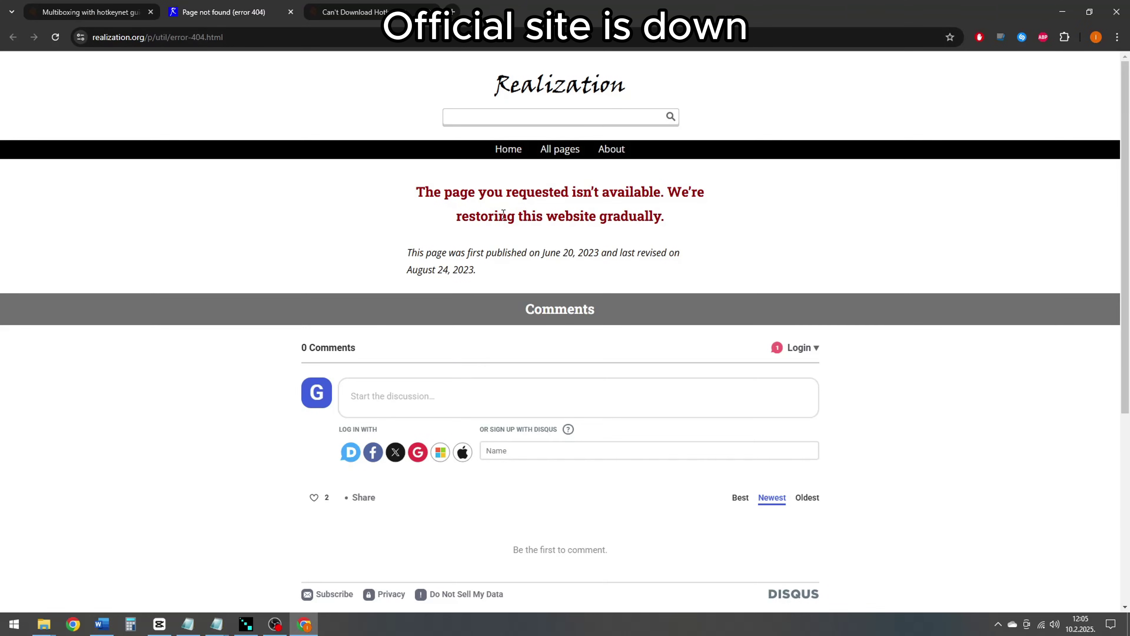
Step: Go to the Can't Download Hotkeynet thread, highlight its first sentence and scroll down
{"action": "left_click", "coordinate": [371, 11]}
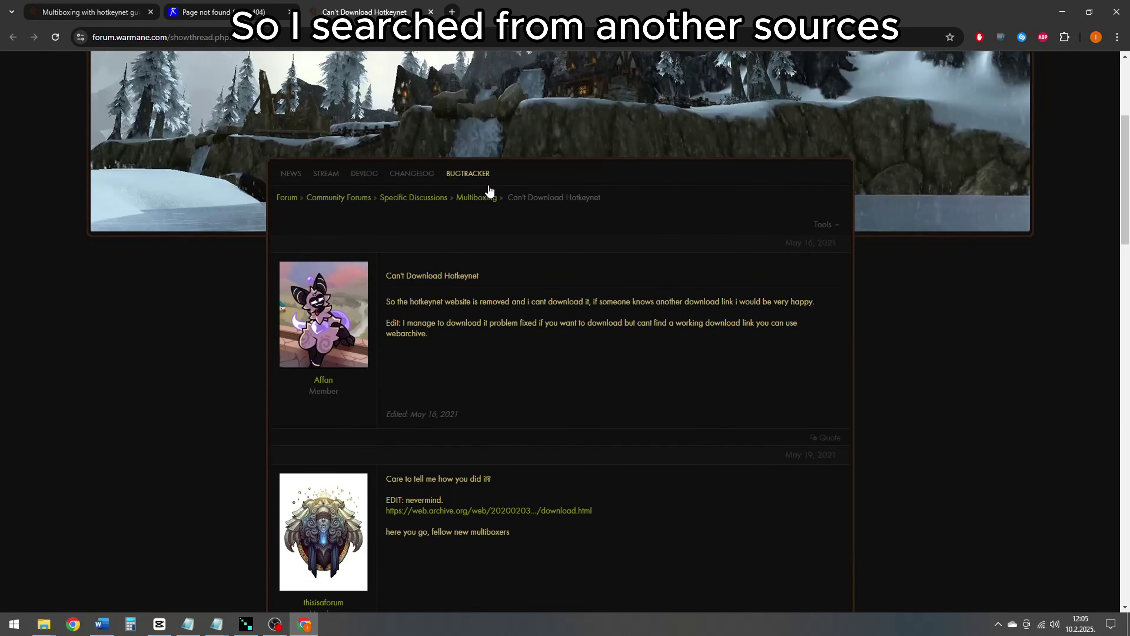
{"action": "left_click_drag", "start_coordinate": [390, 302], "coordinate": [814, 300]}
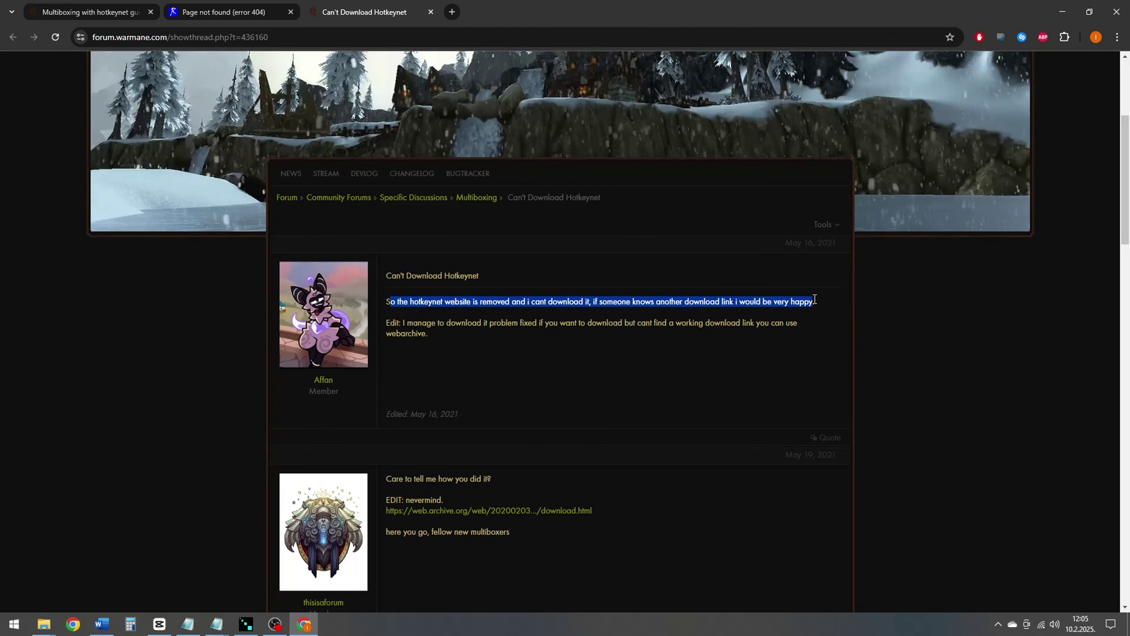
{"action": "scroll", "coordinate": [598, 349], "scroll_direction": "down", "scroll_amount": 4}
Step: On the archived download page, confirm build 210 only redirects (HTTP 302), then download build 209
{"action": "left_click", "coordinate": [536, 337]}
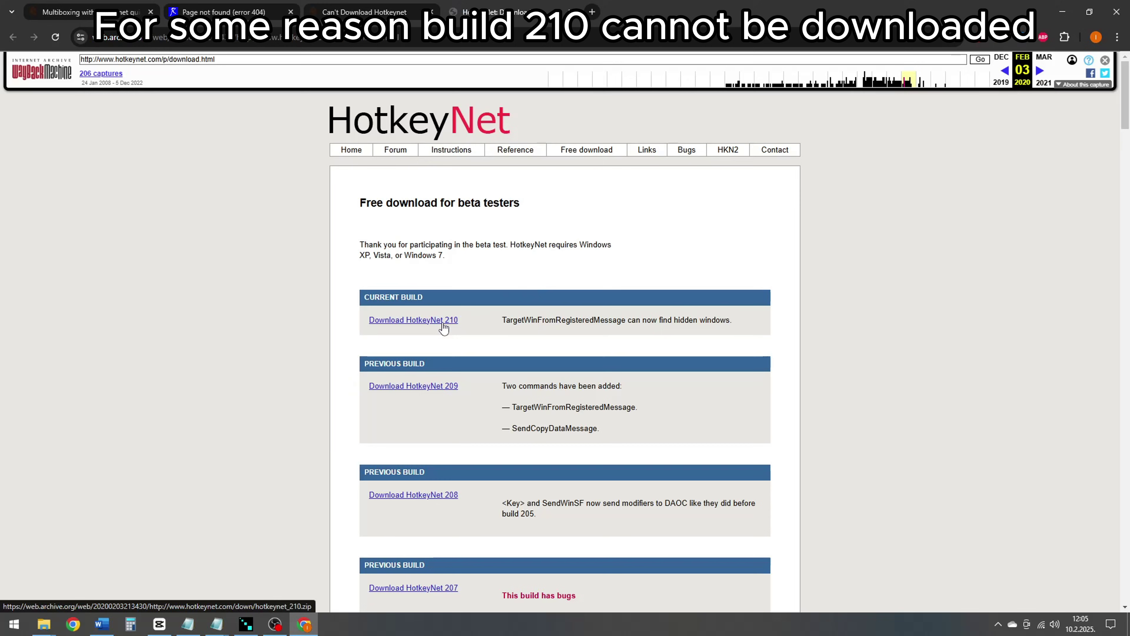
{"action": "middle_click", "coordinate": [444, 327]}
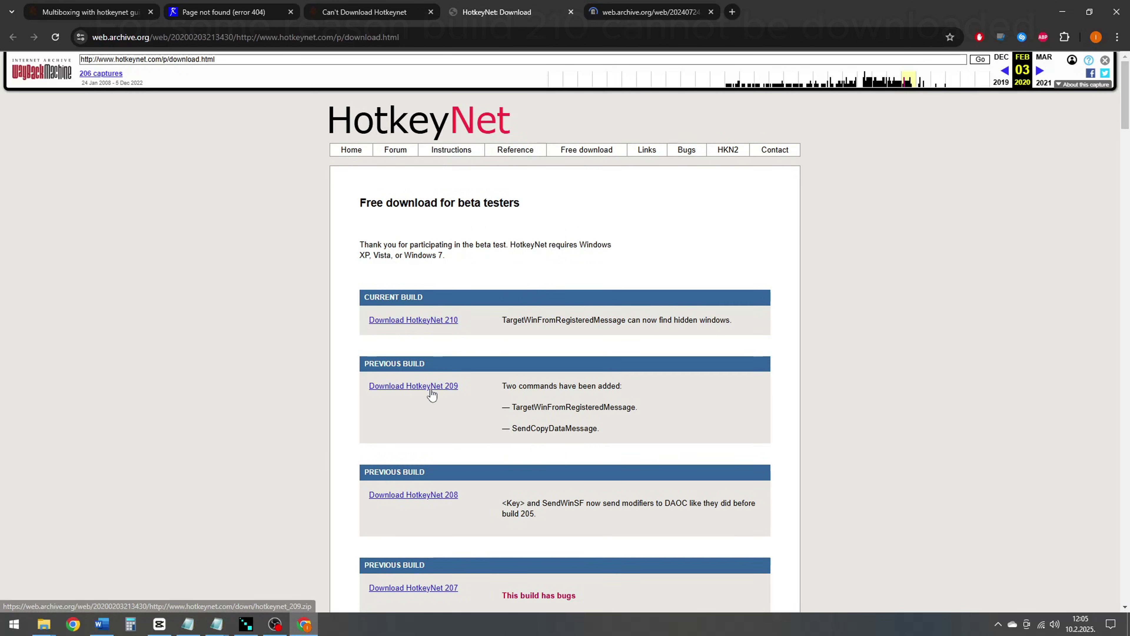
{"action": "left_click", "coordinate": [616, 6]}
{"action": "left_click_drag", "start_coordinate": [453, 245], "coordinate": [642, 246]}
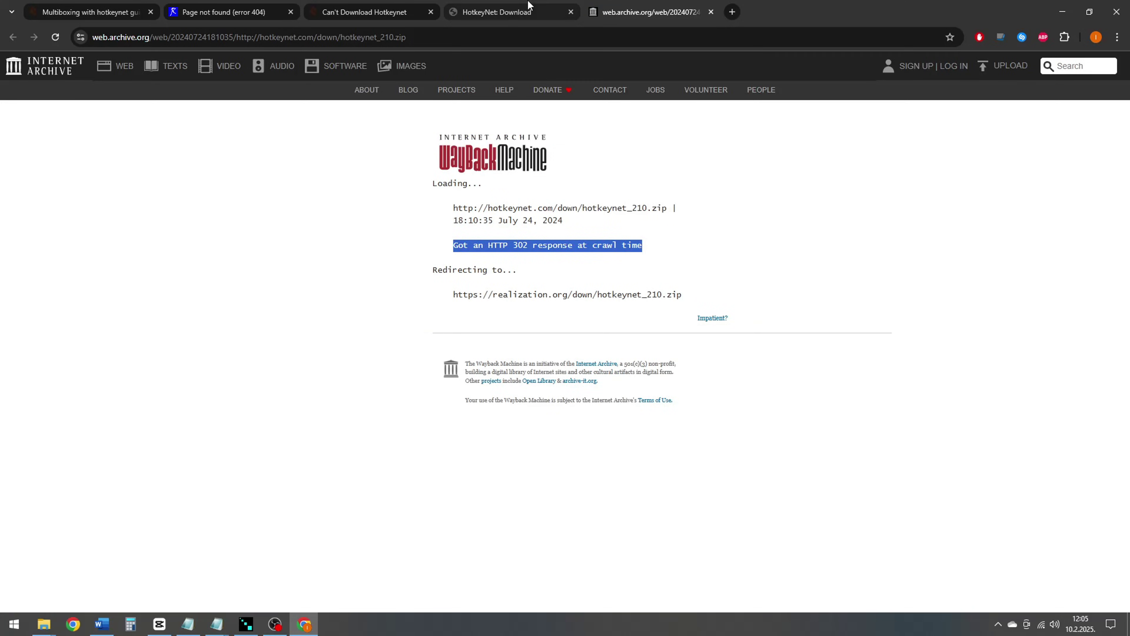
{"action": "left_click", "coordinate": [518, 10]}
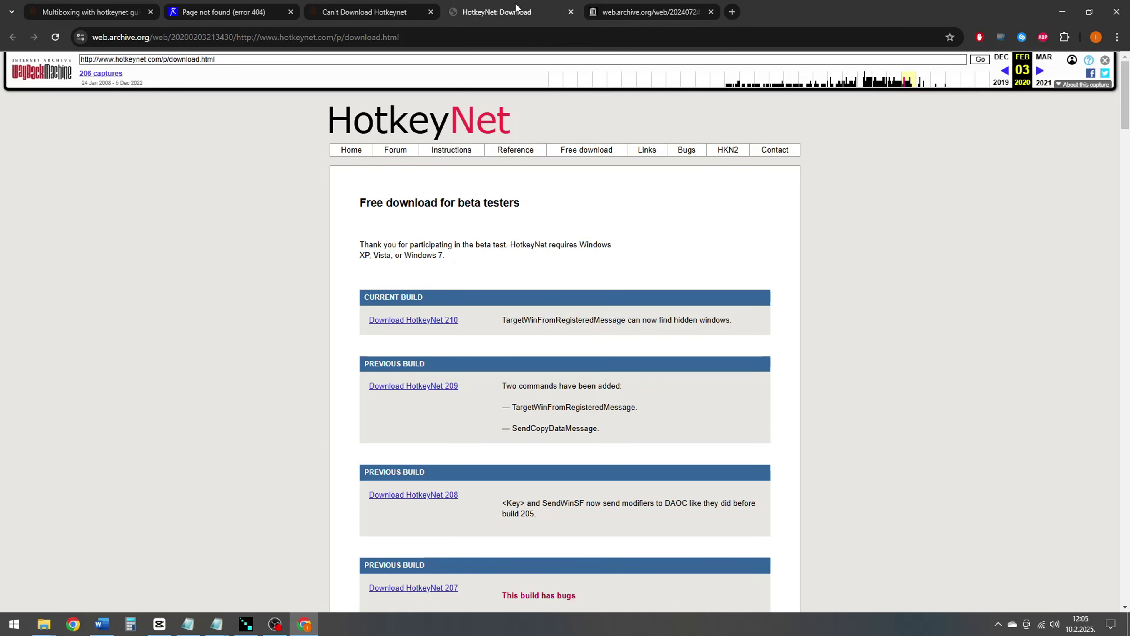
{"action": "middle_click", "coordinate": [421, 391]}
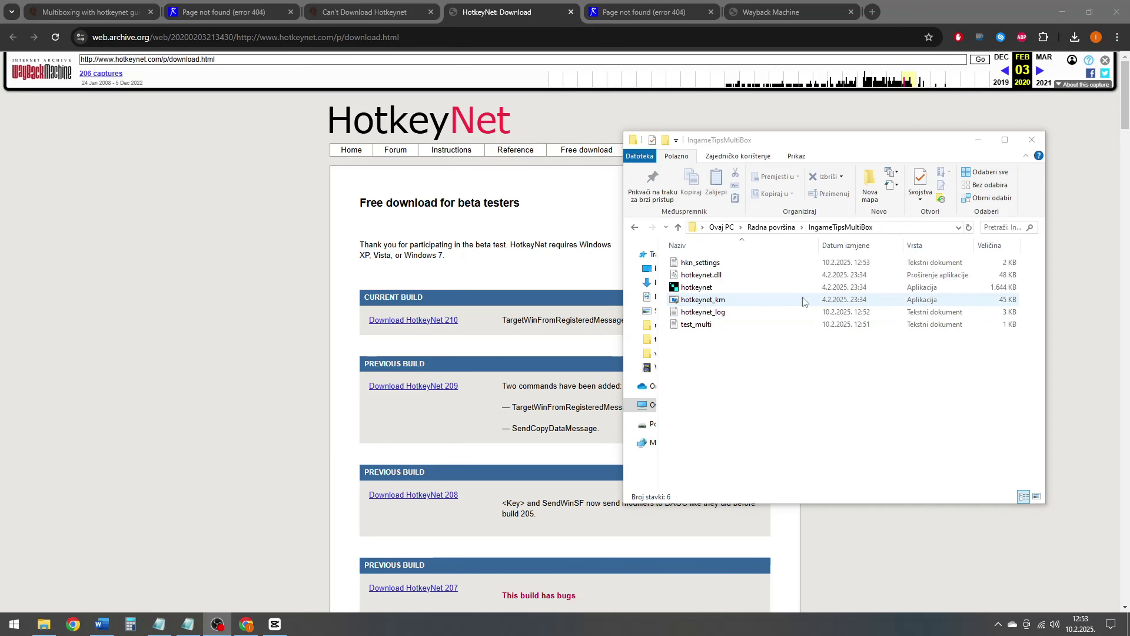
Step: Launch hotkeynet.exe, dismiss the server connection warning, and move its window up-left
{"action": "double_click", "coordinate": [764, 287]}
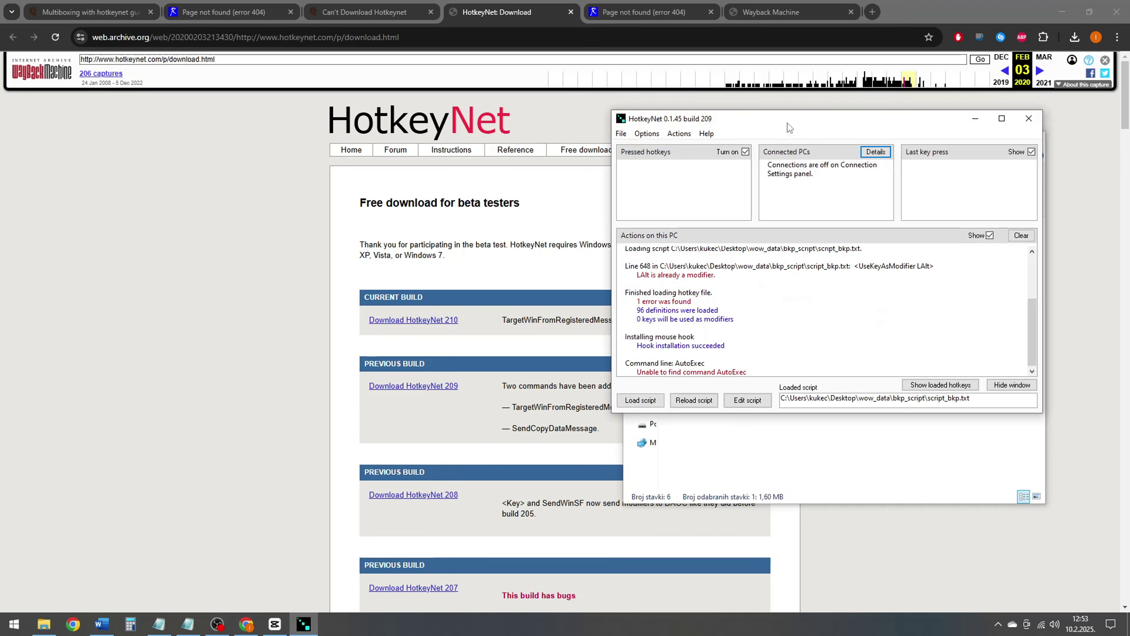
{"action": "left_click", "coordinate": [786, 123]}
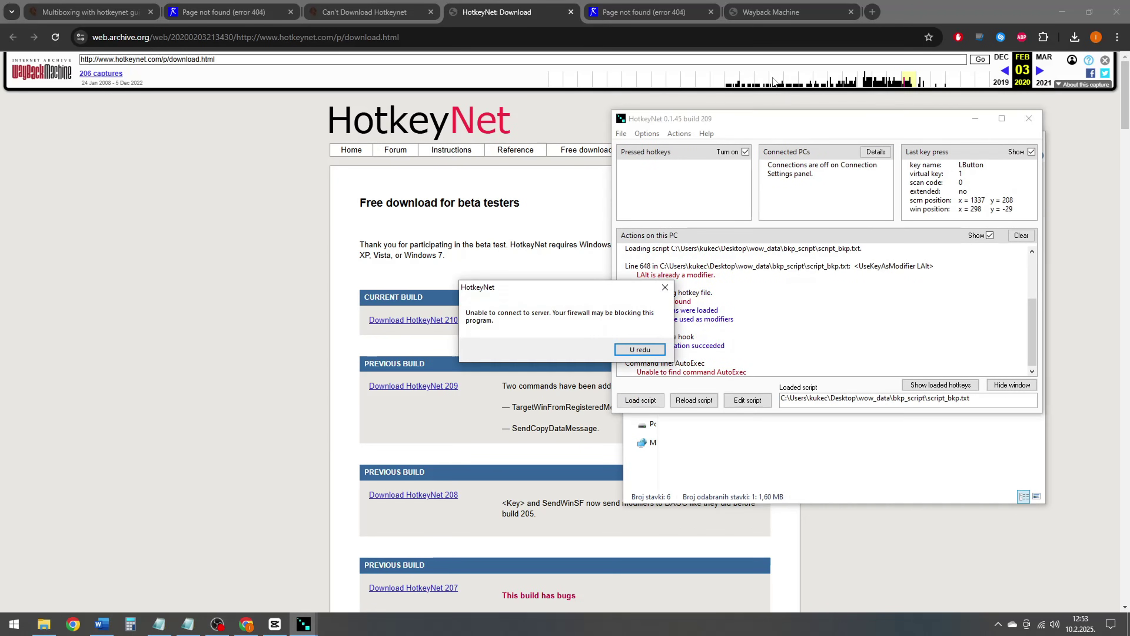
{"action": "left_click", "coordinate": [639, 349]}
{"action": "left_click_drag", "start_coordinate": [728, 120], "coordinate": [707, 80]}
Step: Open the test_multi script in Notepad for editing
{"action": "left_click", "coordinate": [742, 418]}
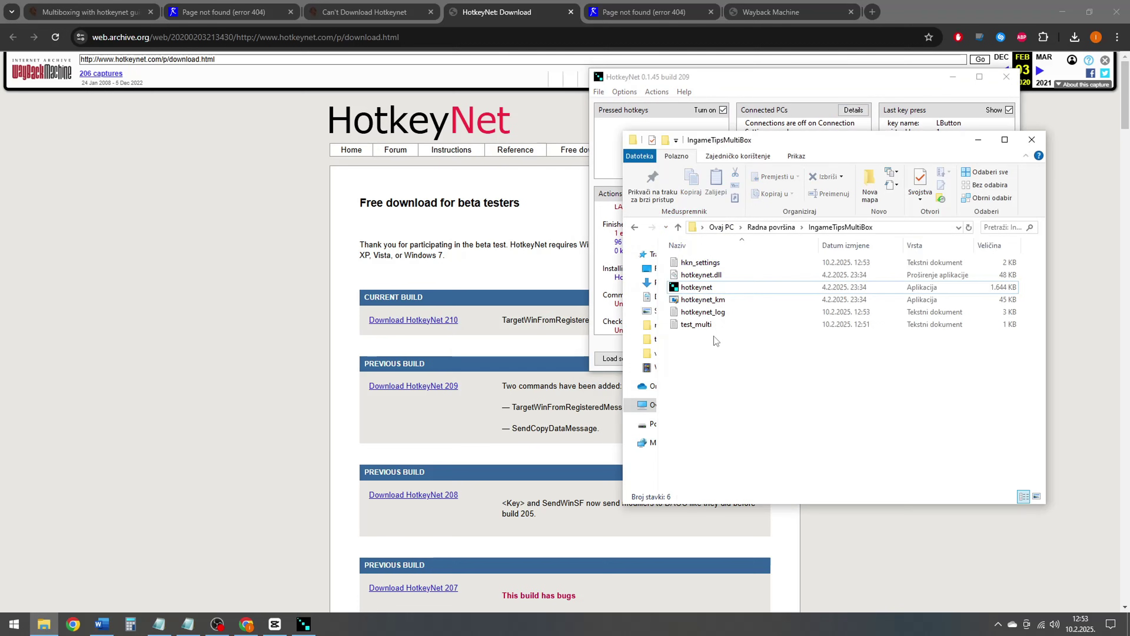
{"action": "left_click", "coordinate": [707, 325]}
{"action": "right_click", "coordinate": [704, 328]}
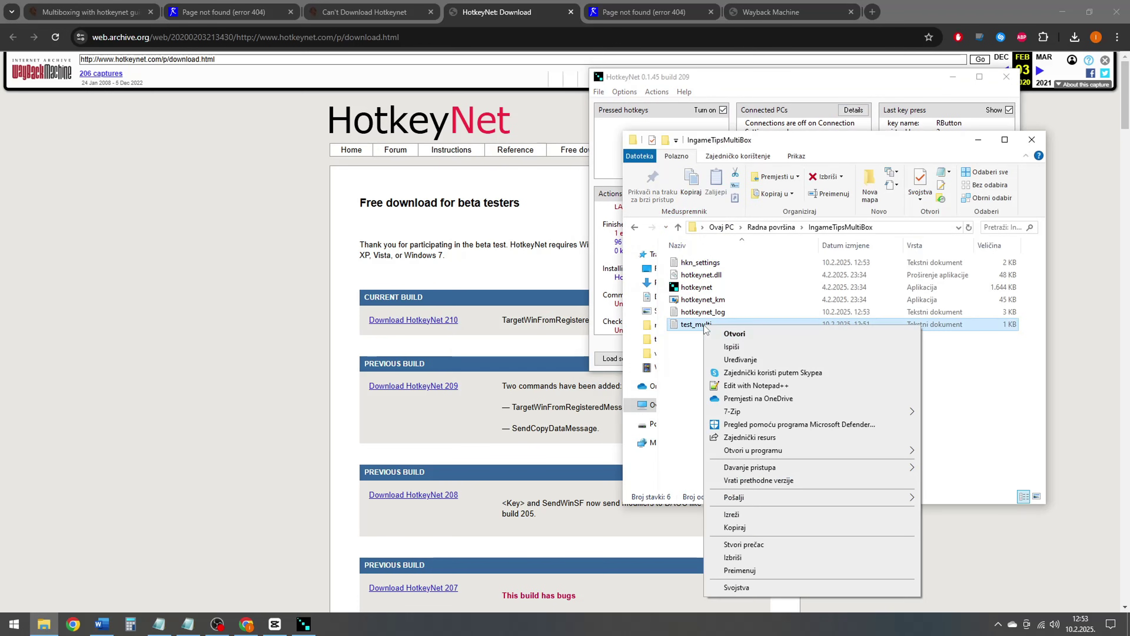
{"action": "left_click", "coordinate": [745, 361]}
{"action": "left_click_drag", "start_coordinate": [466, 205], "coordinate": [460, 127]}
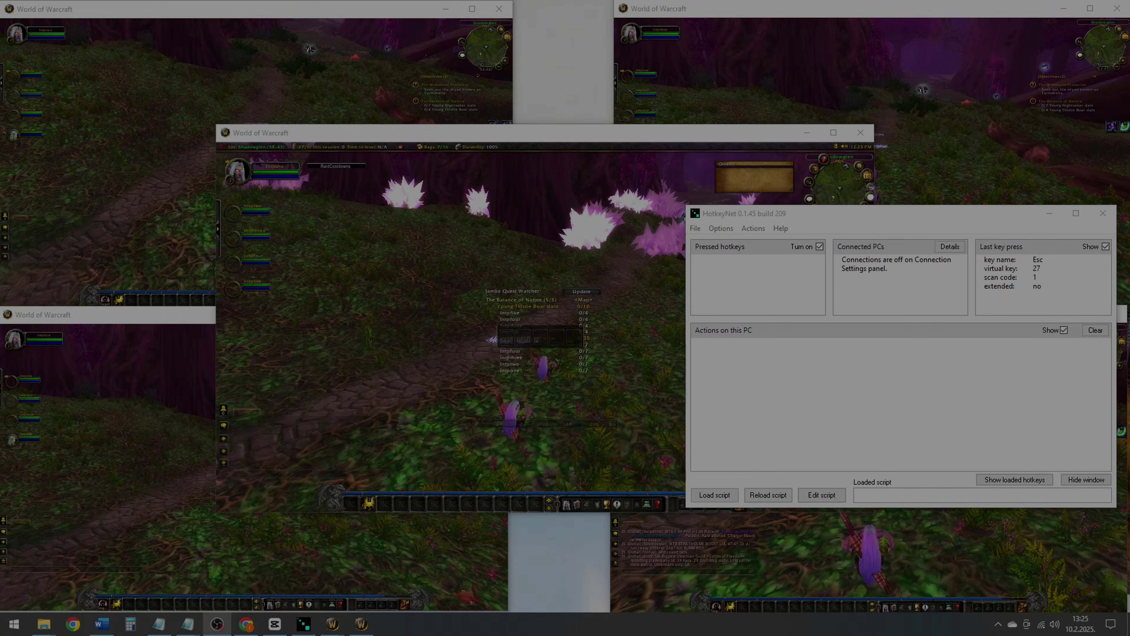
Step: Rename the middle game window WoW1 and the top-left window WoW2
{"action": "left_click", "coordinate": [753, 228]}
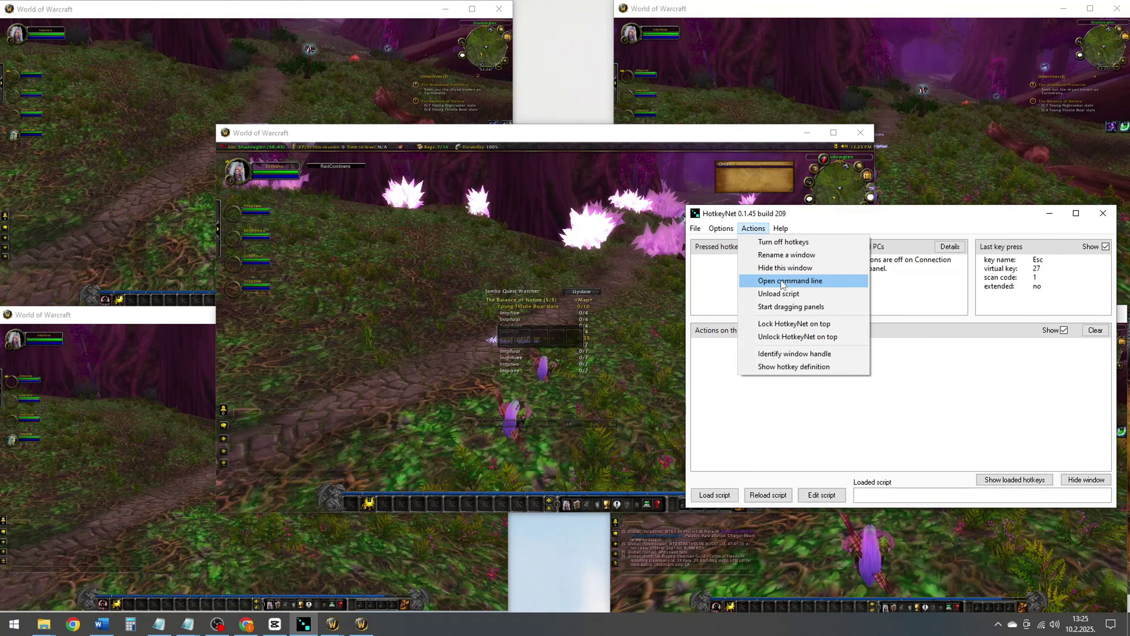
{"action": "left_click", "coordinate": [785, 254]}
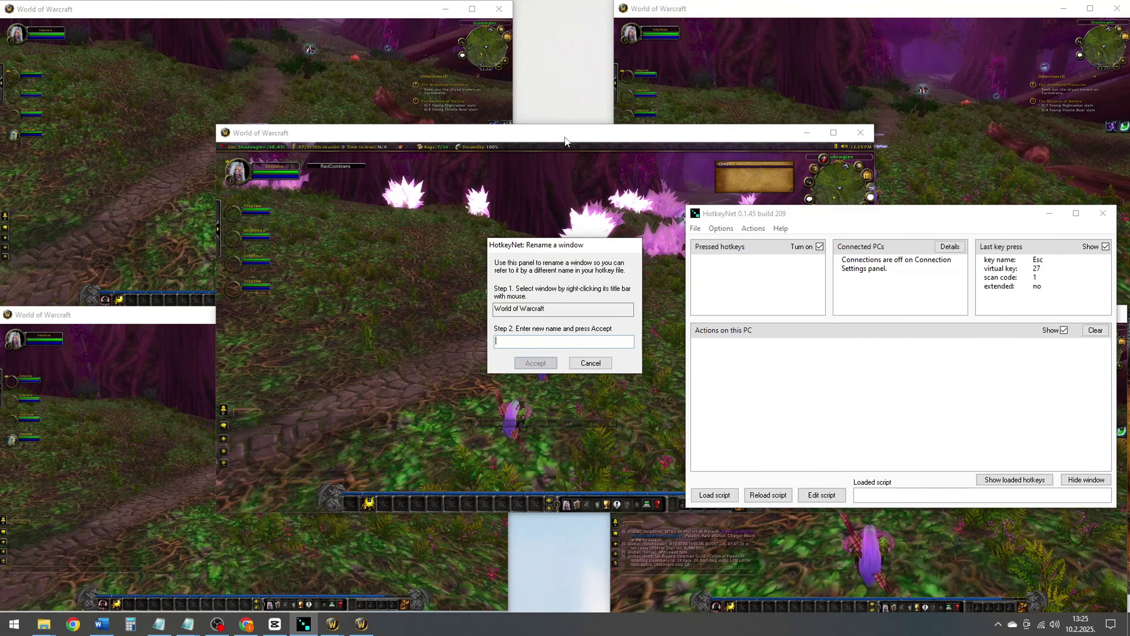
{"action": "type", "text": "oW1"}
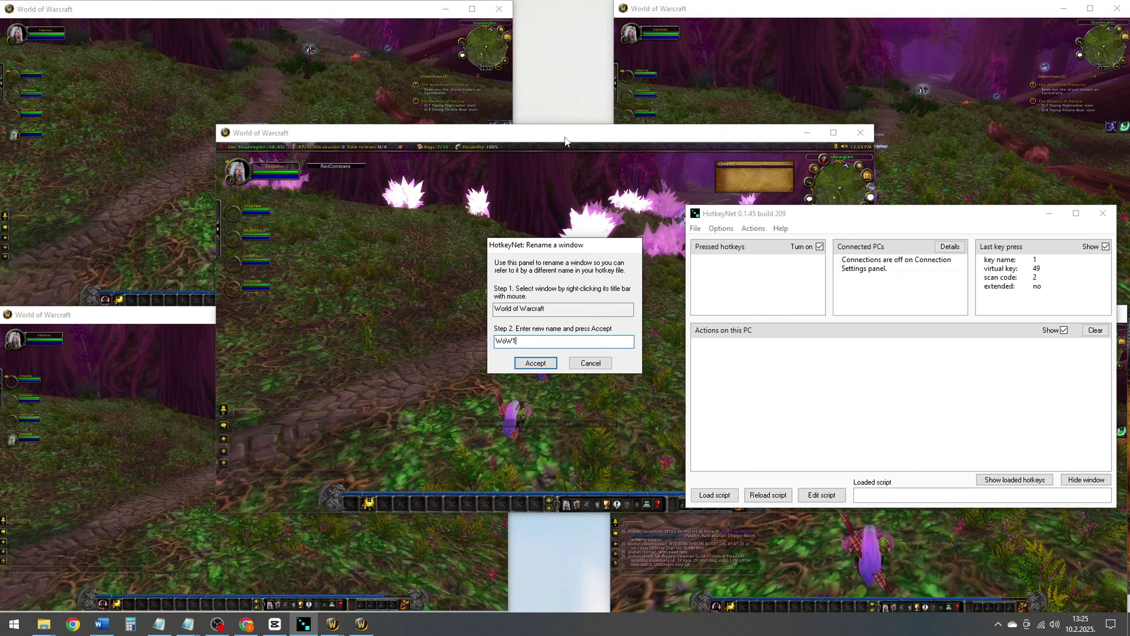
{"action": "key", "text": "Return"}
{"action": "left_click", "coordinate": [753, 227]}
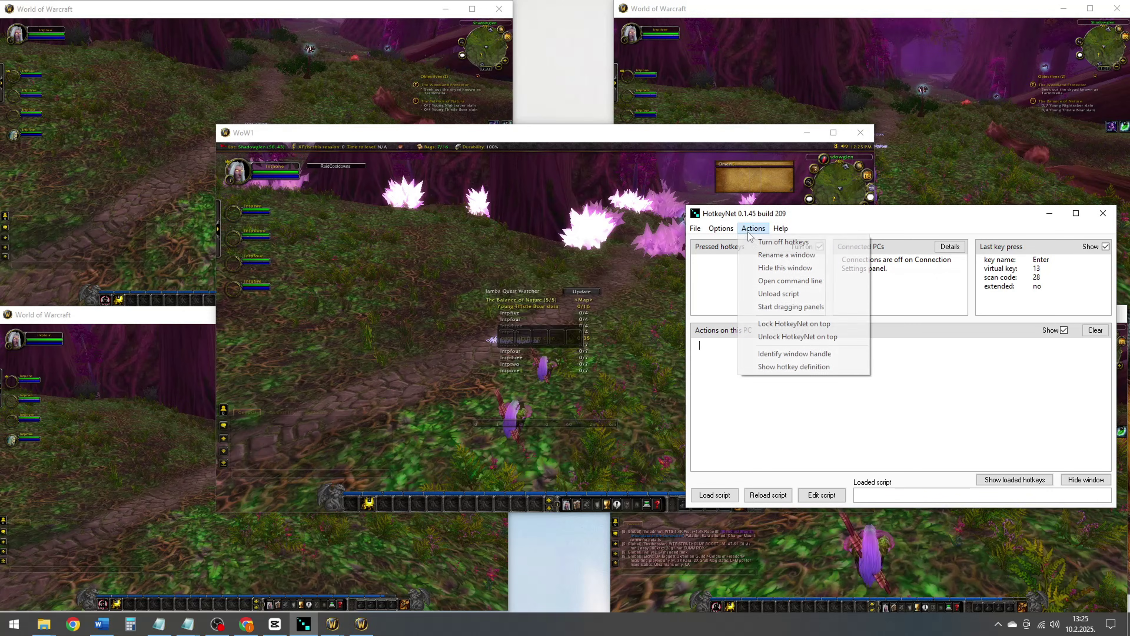
{"action": "left_click", "coordinate": [772, 254]}
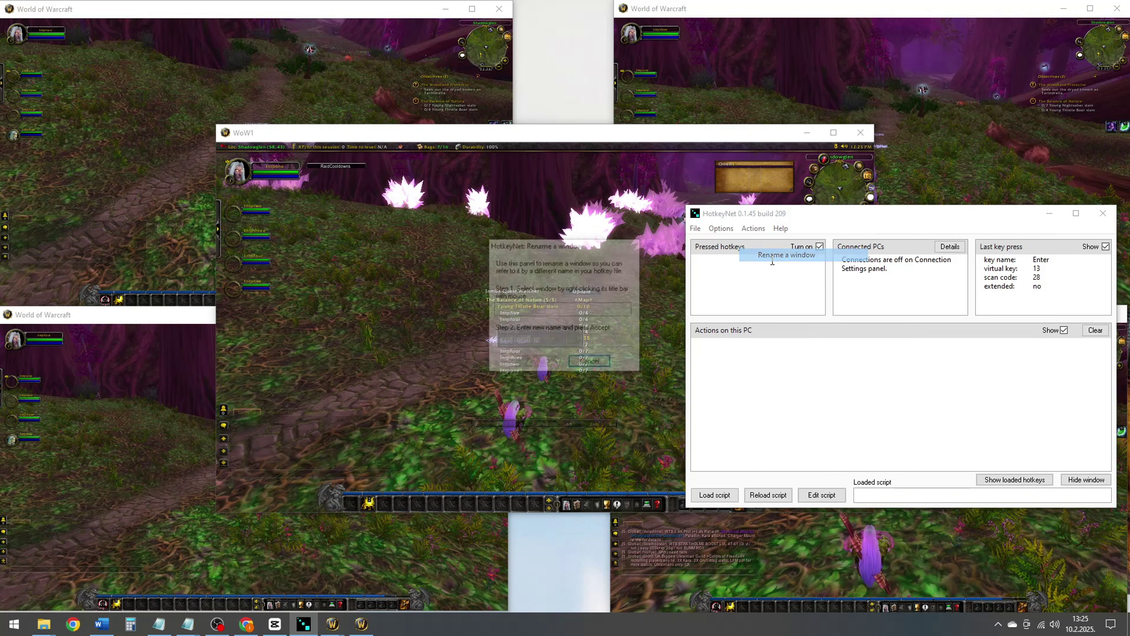
{"action": "right_click", "coordinate": [174, 15]}
{"action": "type", "text": "oW2"}
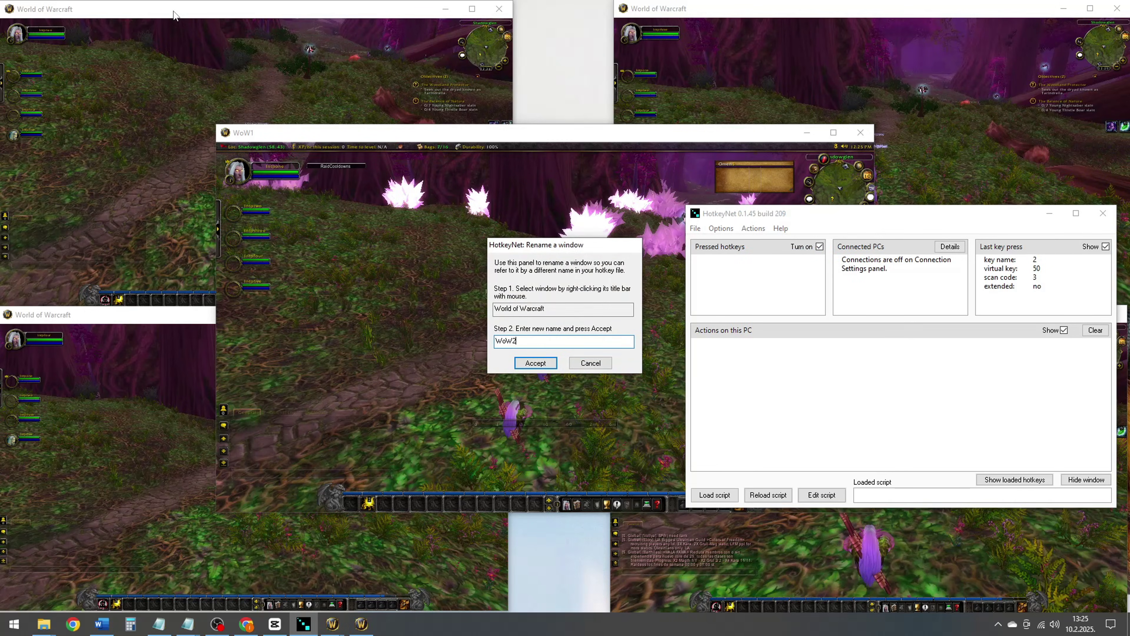
{"action": "key", "text": "Return"}
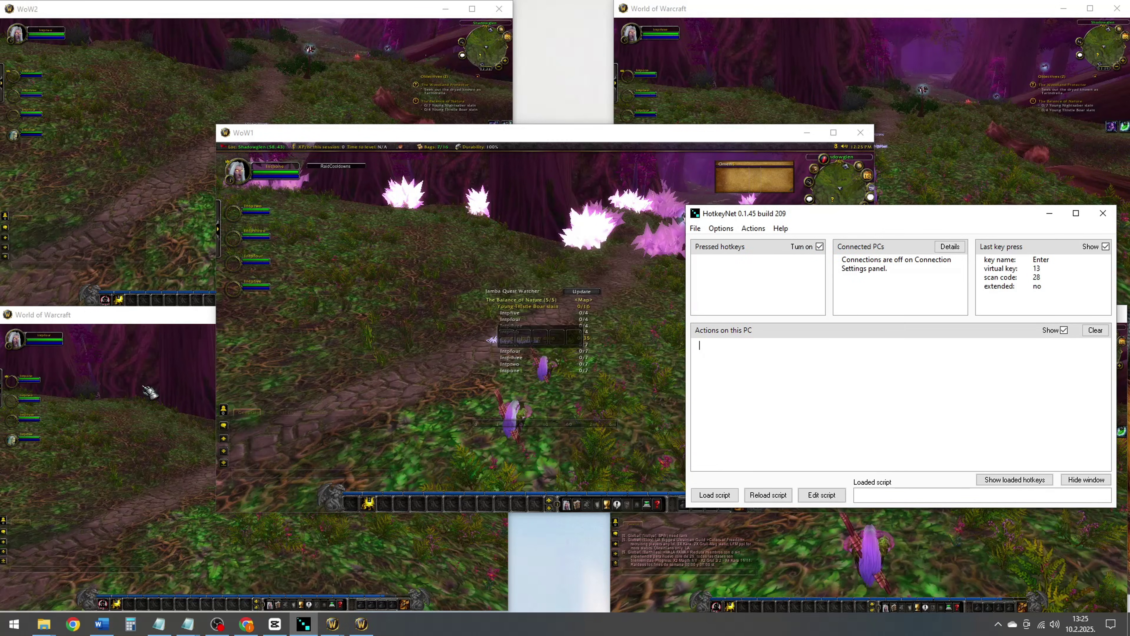
Step: Rename the top-right window WoW3 and the bottom-left window WoW4
{"action": "left_click", "coordinate": [752, 228]}
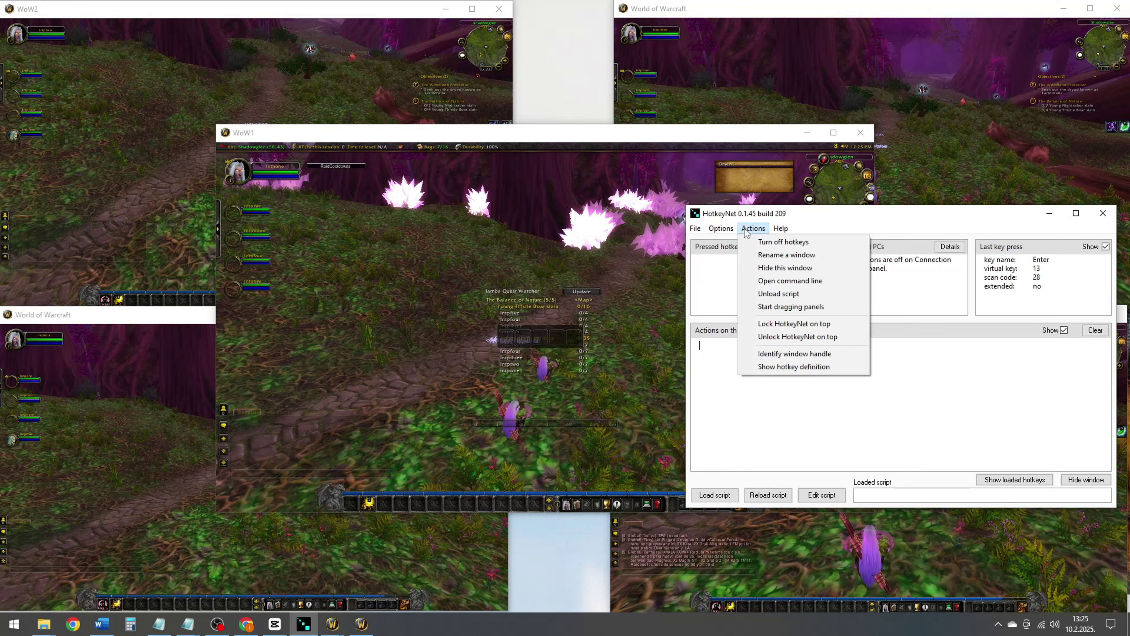
{"action": "left_click", "coordinate": [759, 257]}
{"action": "right_click", "coordinate": [749, 14]}
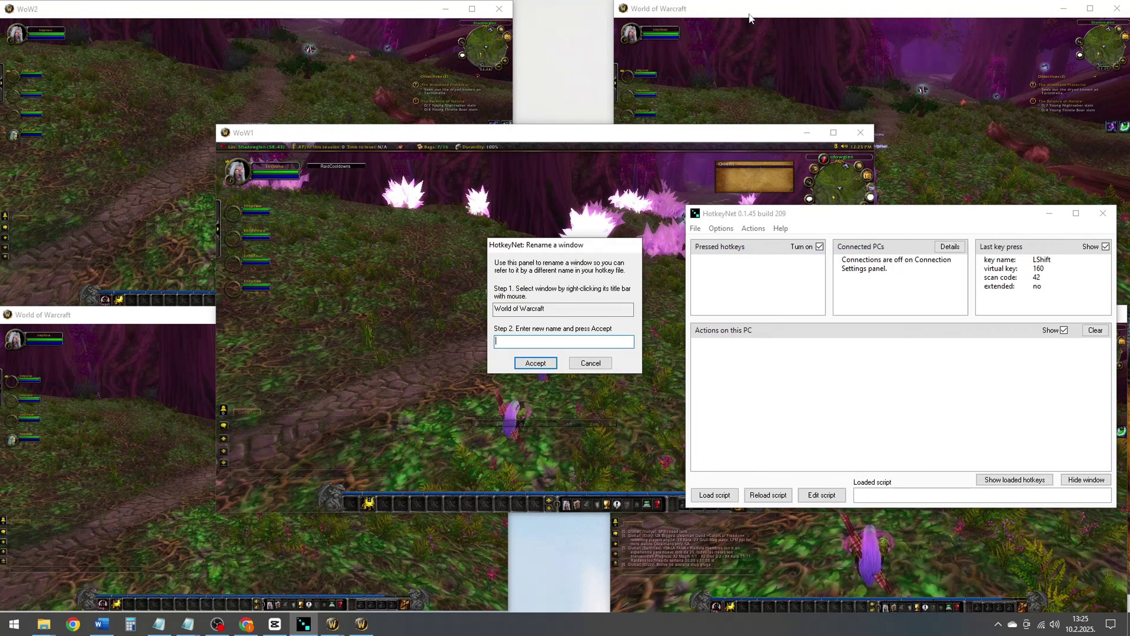
{"action": "type", "text": "3"}
{"action": "key", "text": "Return"}
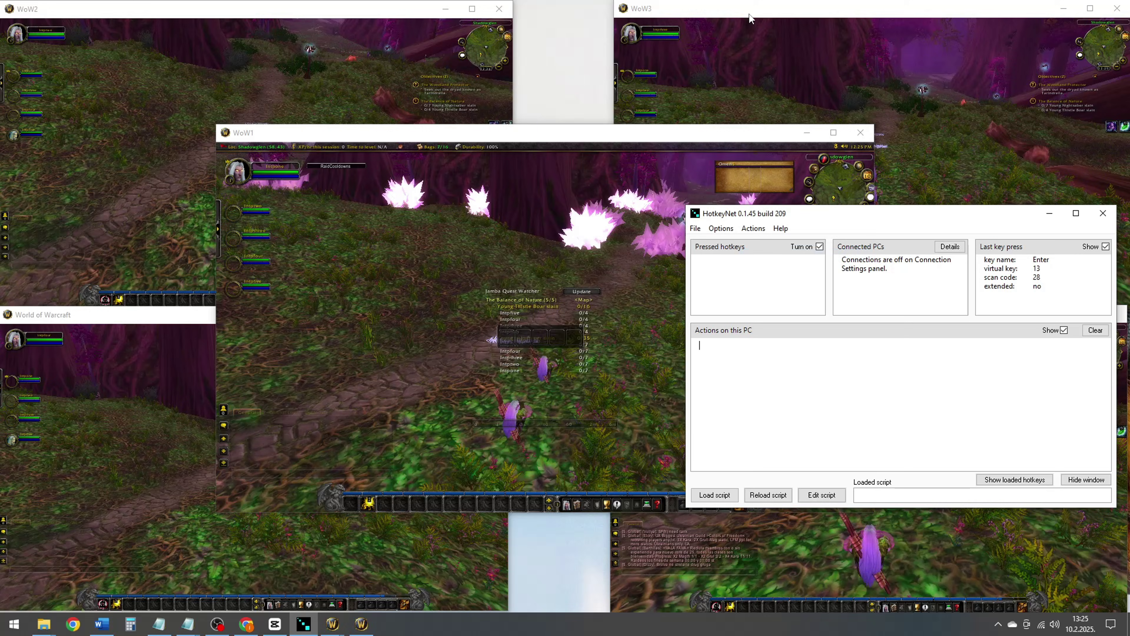
{"action": "left_click", "coordinate": [756, 228]}
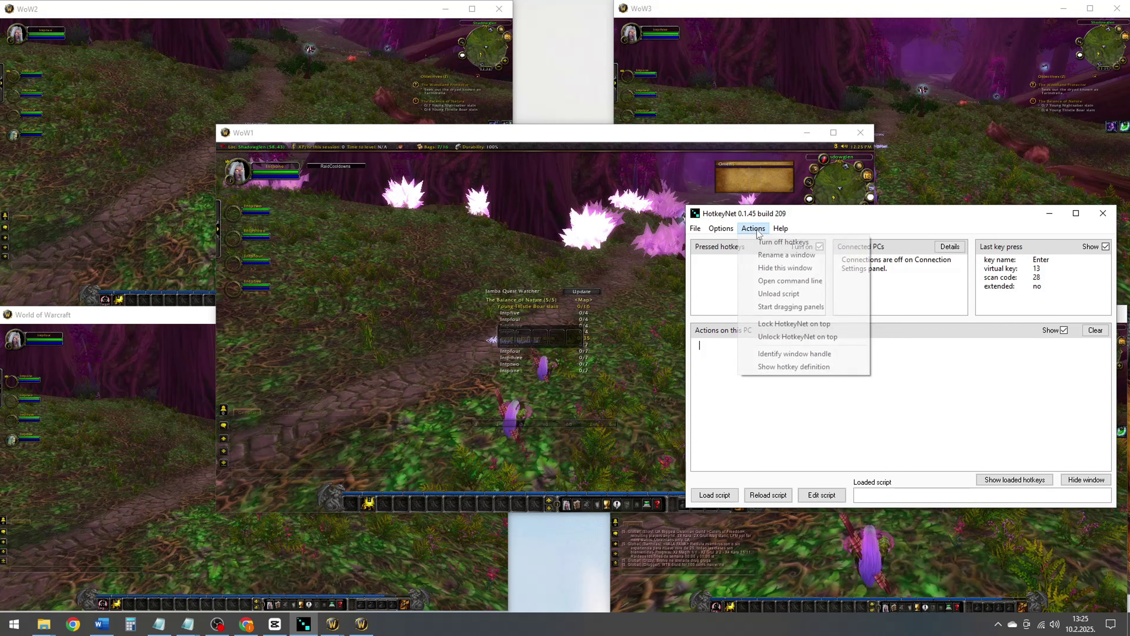
{"action": "left_click", "coordinate": [787, 255]}
{"action": "right_click", "coordinate": [114, 321]}
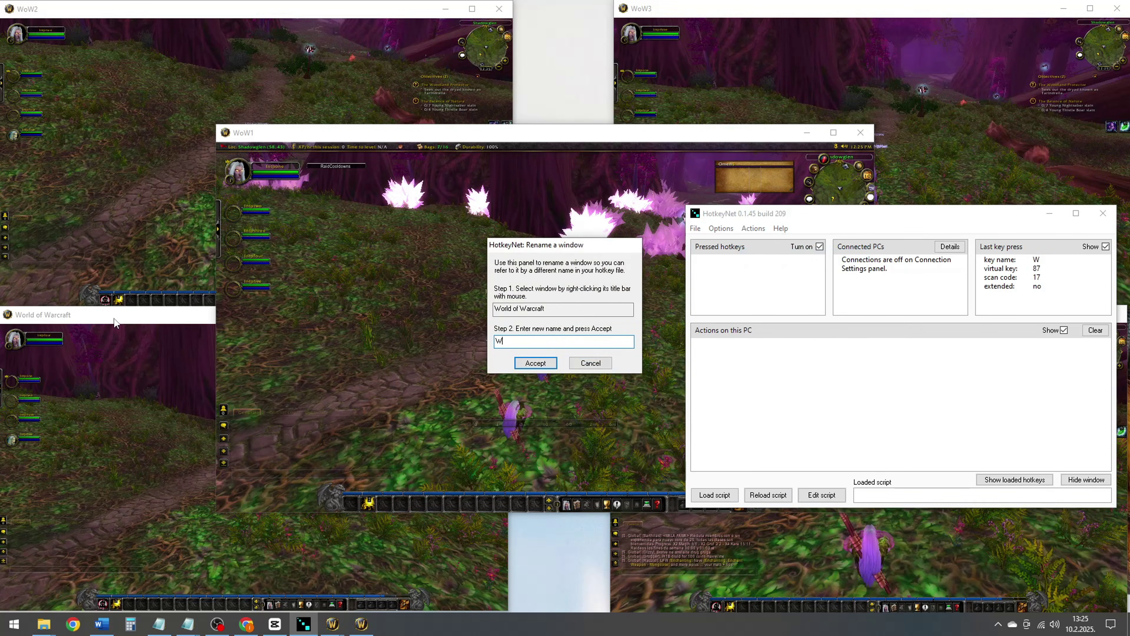
{"action": "key", "text": "Return"}
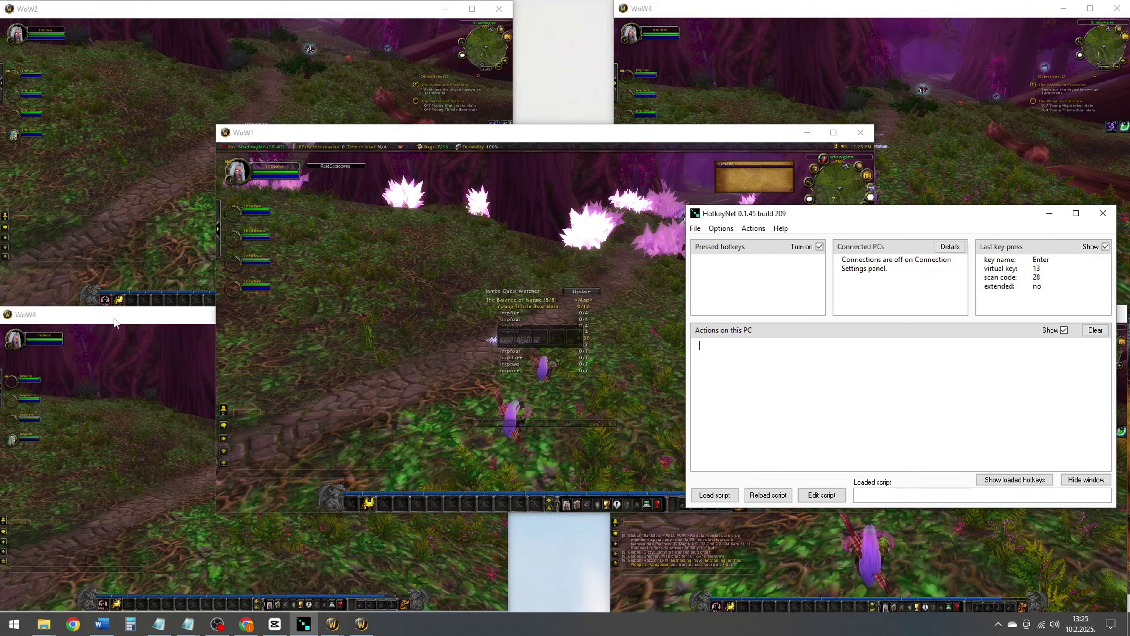
Step: Rename the bottom-right game window WoW5
{"action": "left_click", "coordinate": [753, 228]}
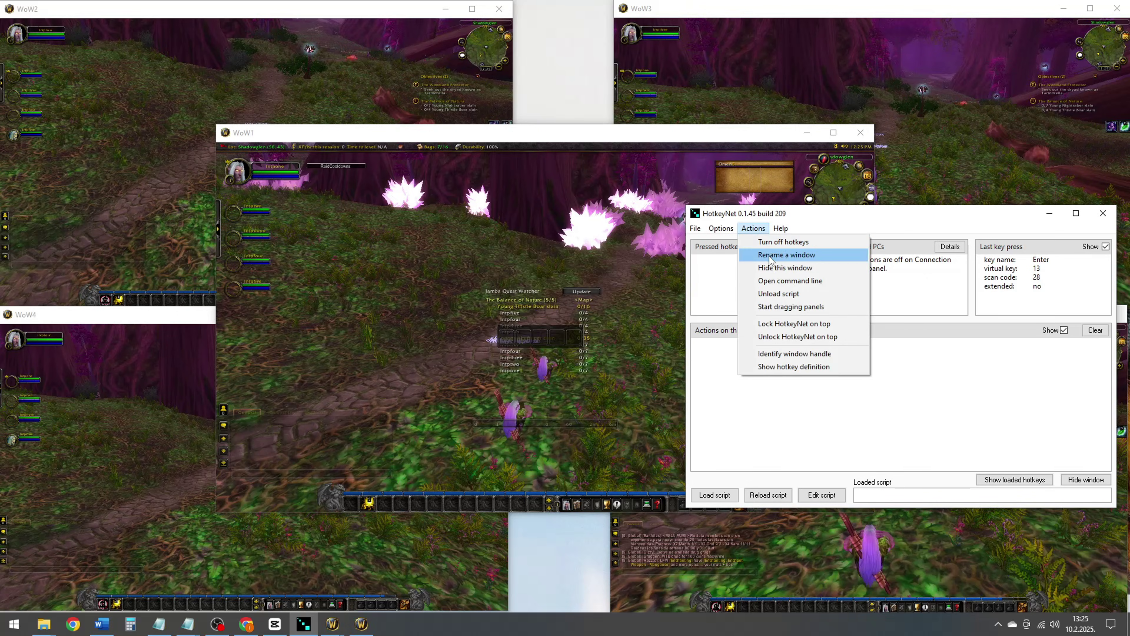
{"action": "left_click", "coordinate": [786, 256]}
{"action": "right_click", "coordinate": [931, 538]}
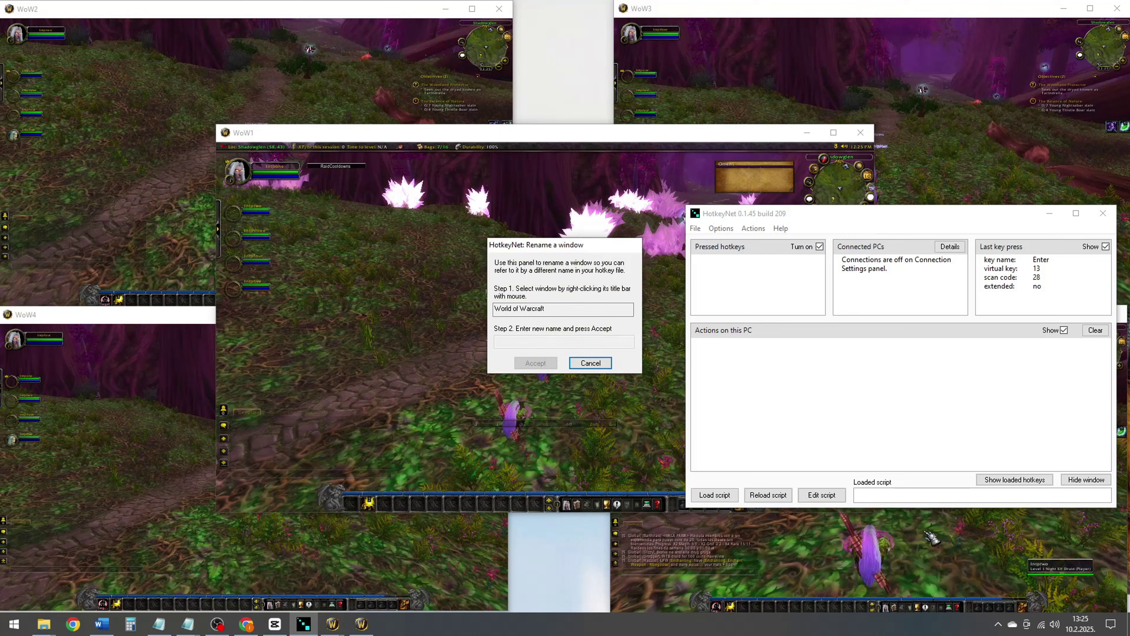
{"action": "type", "text": "WoW5"}
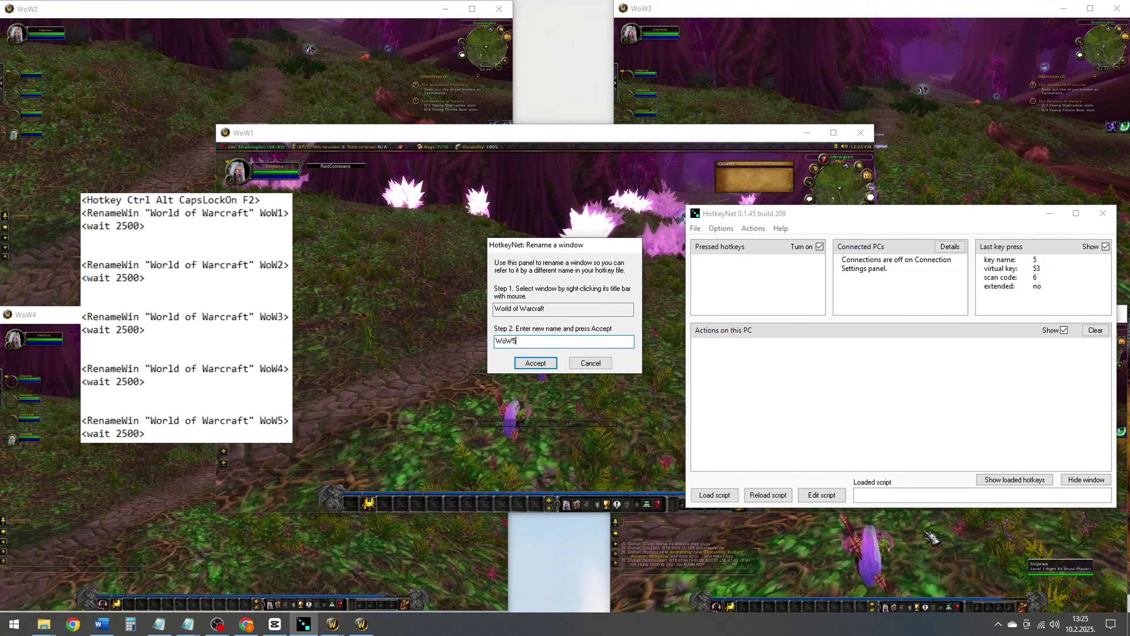
{"action": "key", "text": "Return"}
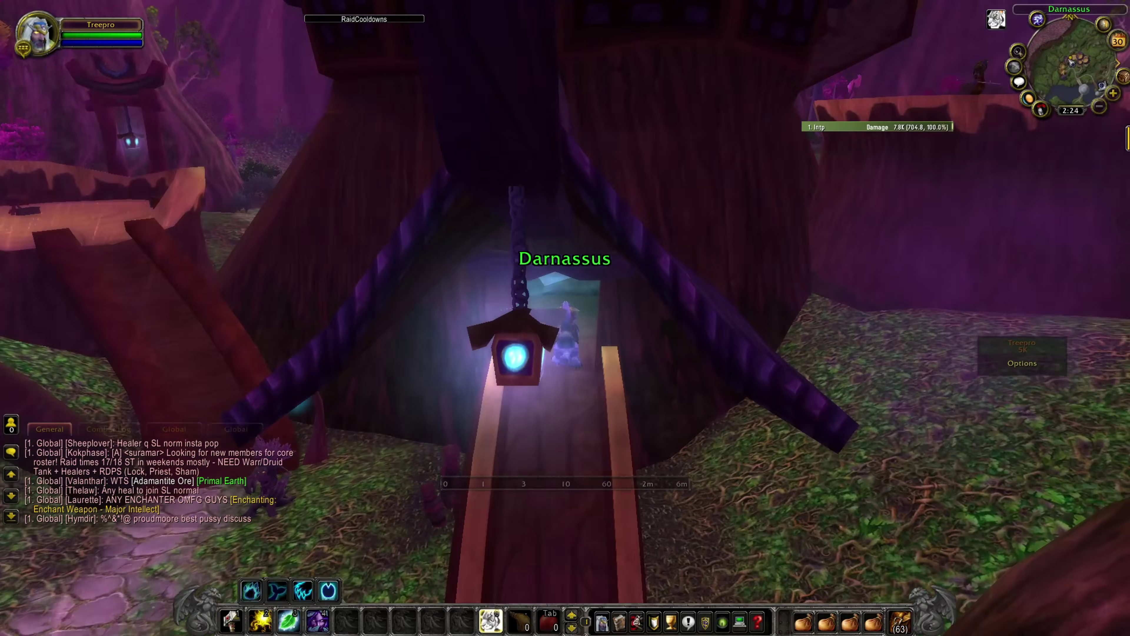
Step: Run into the Cenarion Enclave and talk to the druid trainer Denatharion
{"action": "key", "text": "w"}
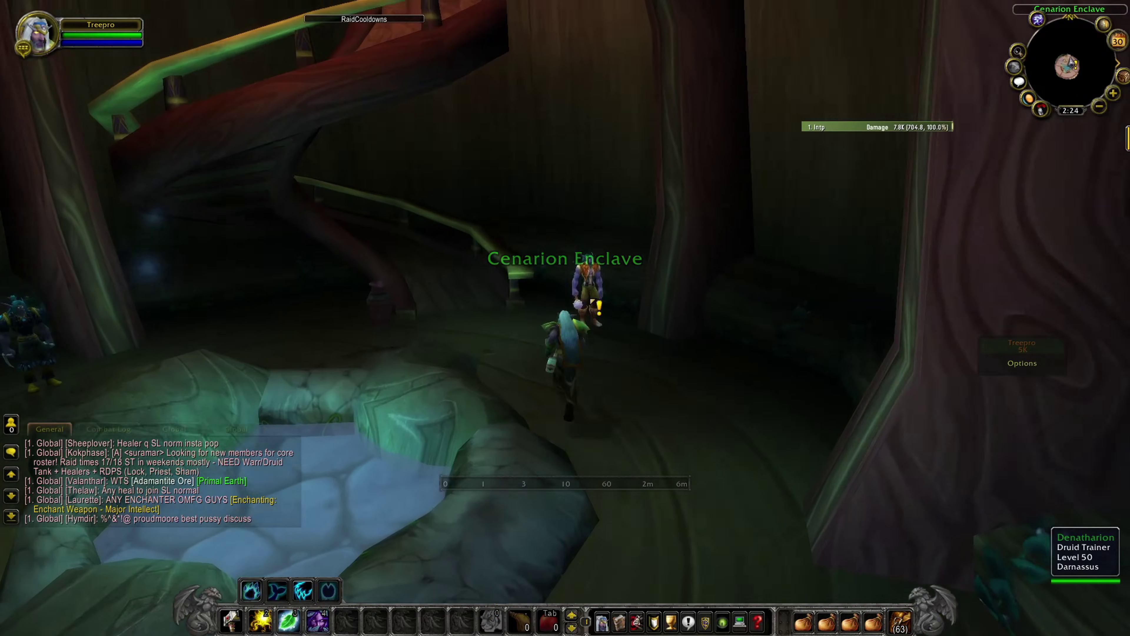
{"action": "right_click", "coordinate": [574, 241]}
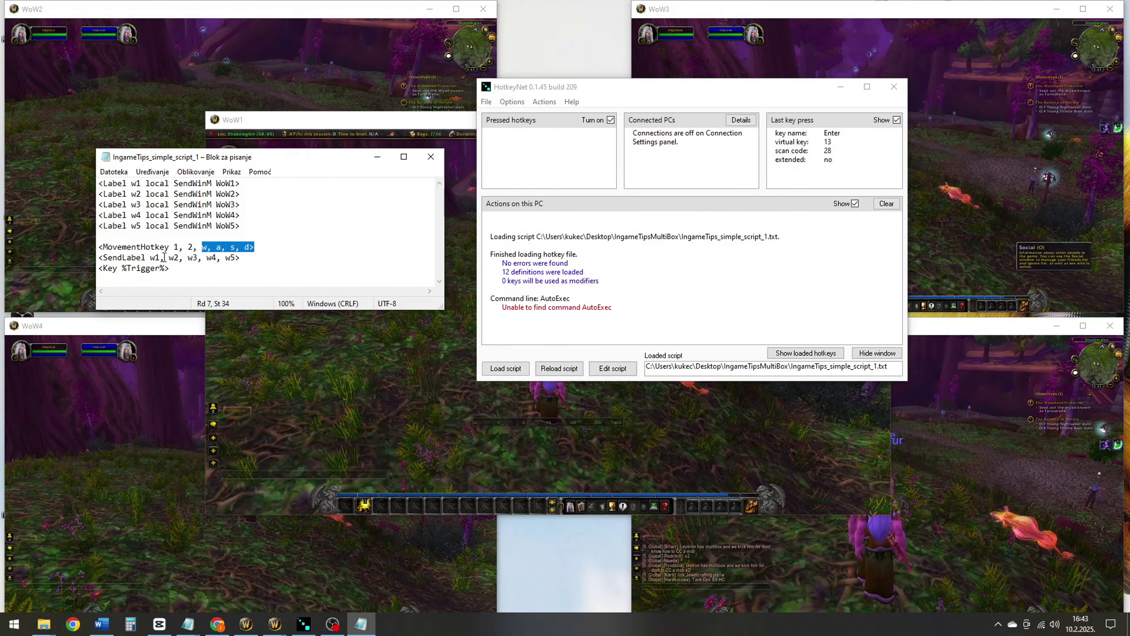
Step: Steer all five characters down the forest path at once with the D and W keys
{"action": "key", "text": "d"}
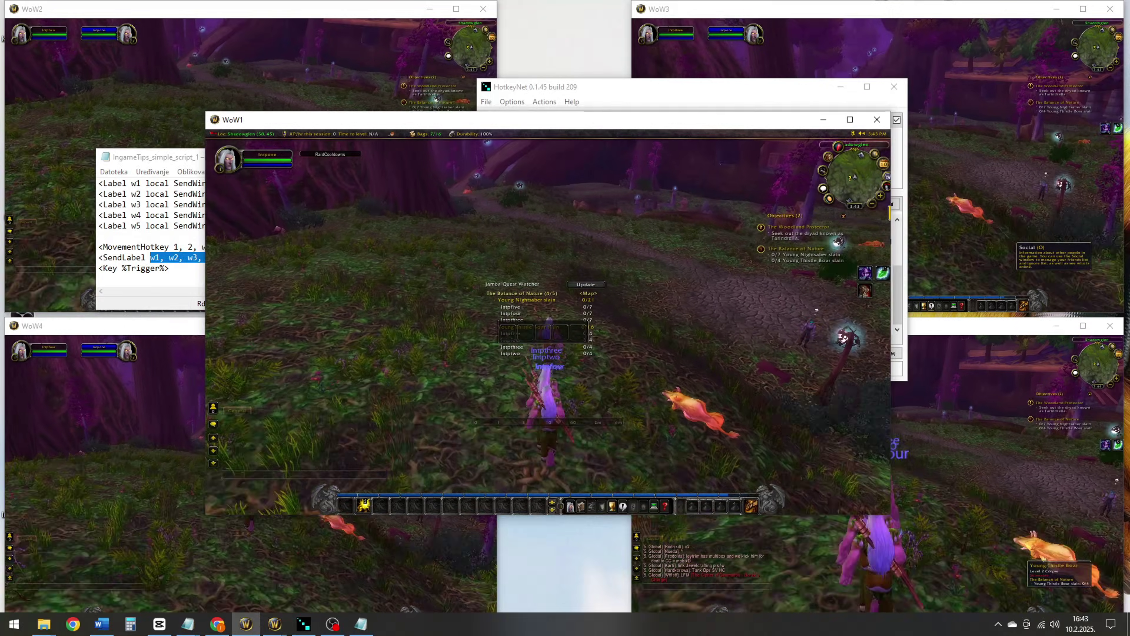
{"action": "key", "text": "w"}
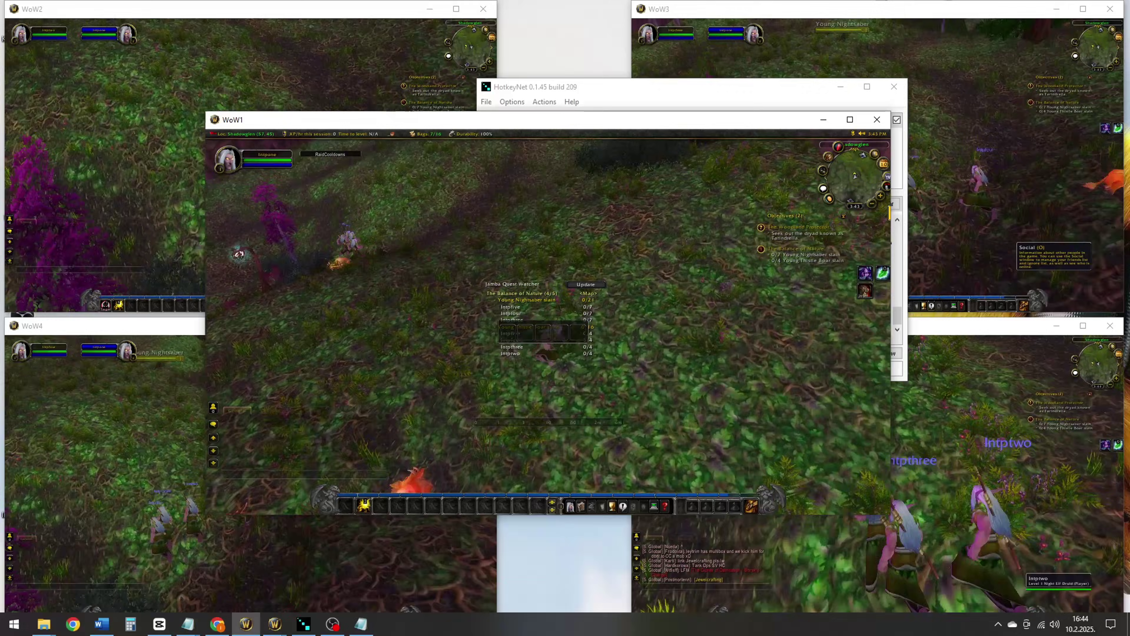
{"action": "key", "text": "w"}
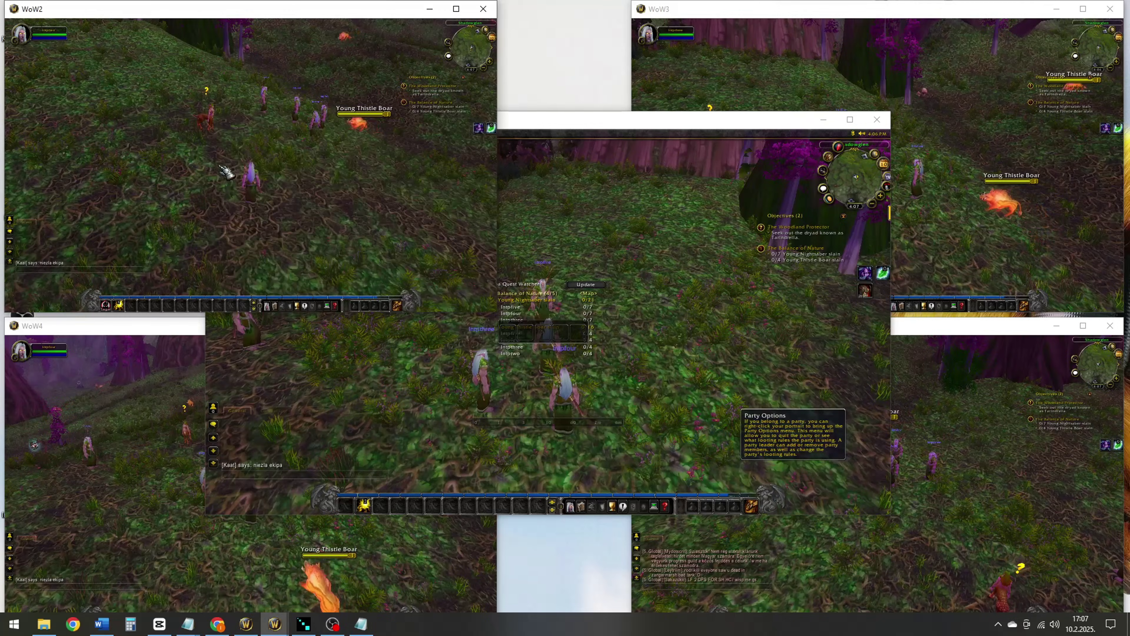
Step: On maximized WoW2, place the Target macro in action slot 1, then restore the window
{"action": "key", "text": "alt+Return"}
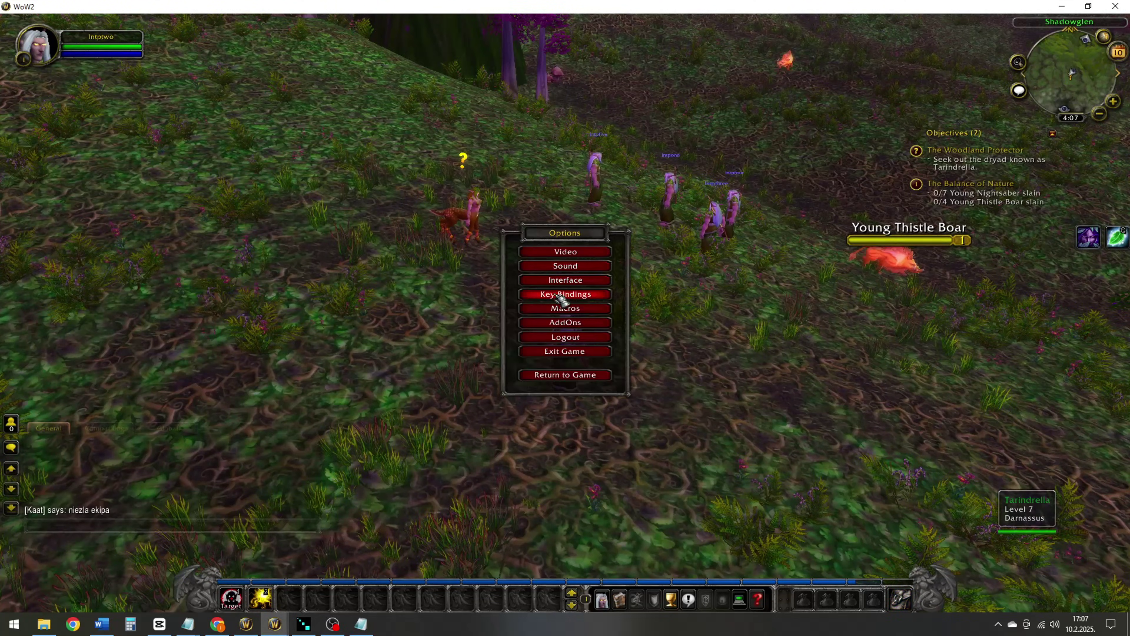
{"action": "left_click", "coordinate": [561, 307]}
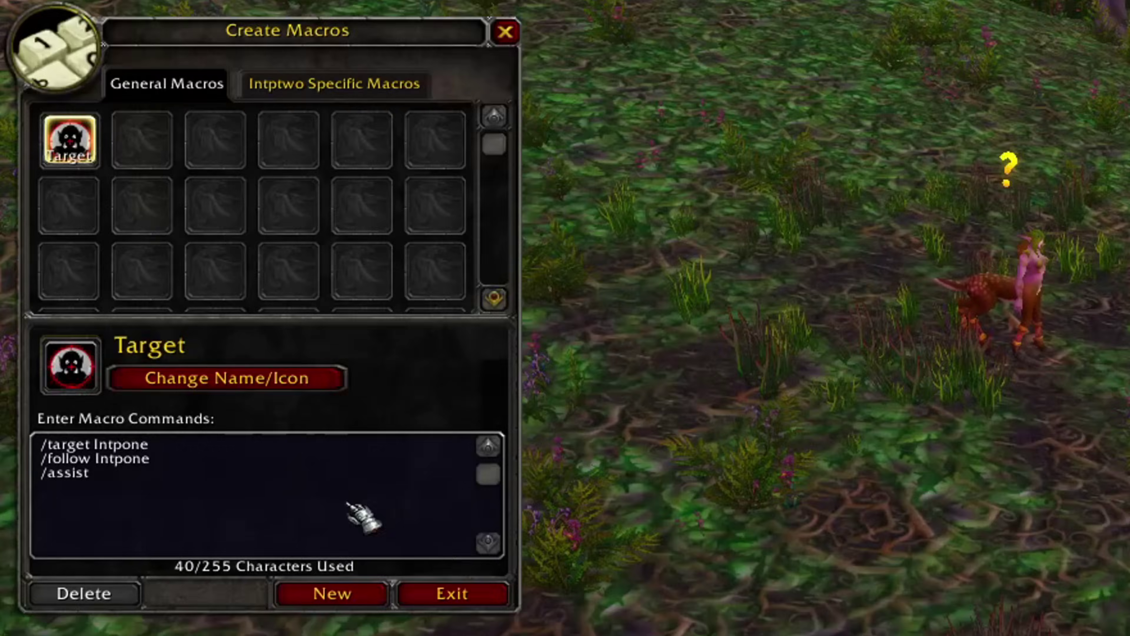
{"action": "left_click_drag", "start_coordinate": [72, 365], "coordinate": [234, 599]}
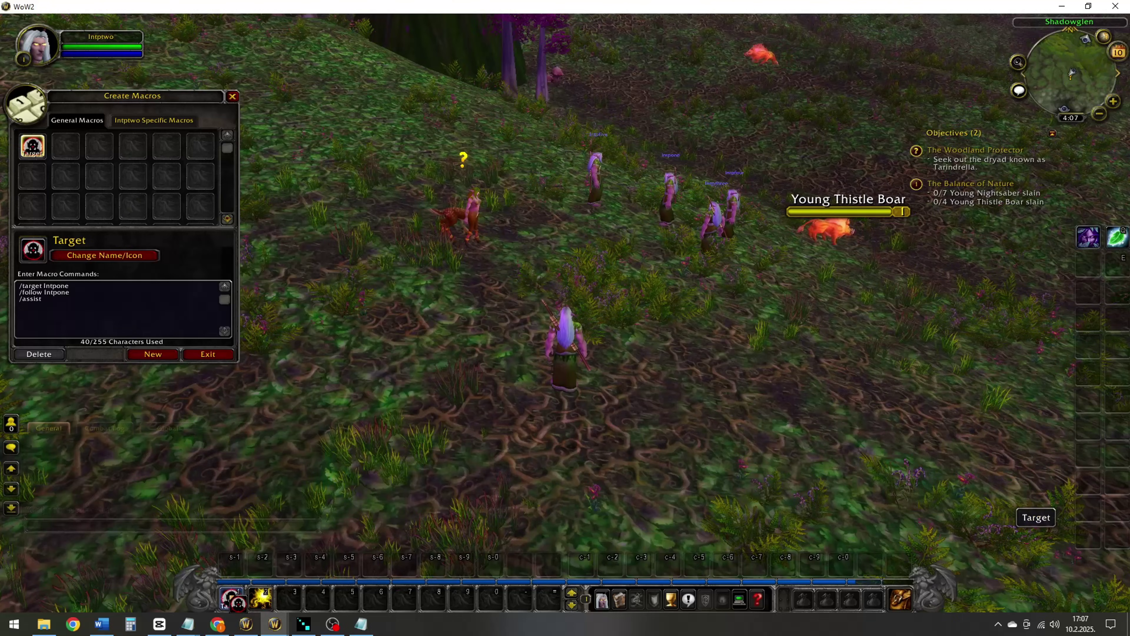
{"action": "left_click", "coordinate": [234, 599]}
{"action": "left_click", "coordinate": [211, 354]}
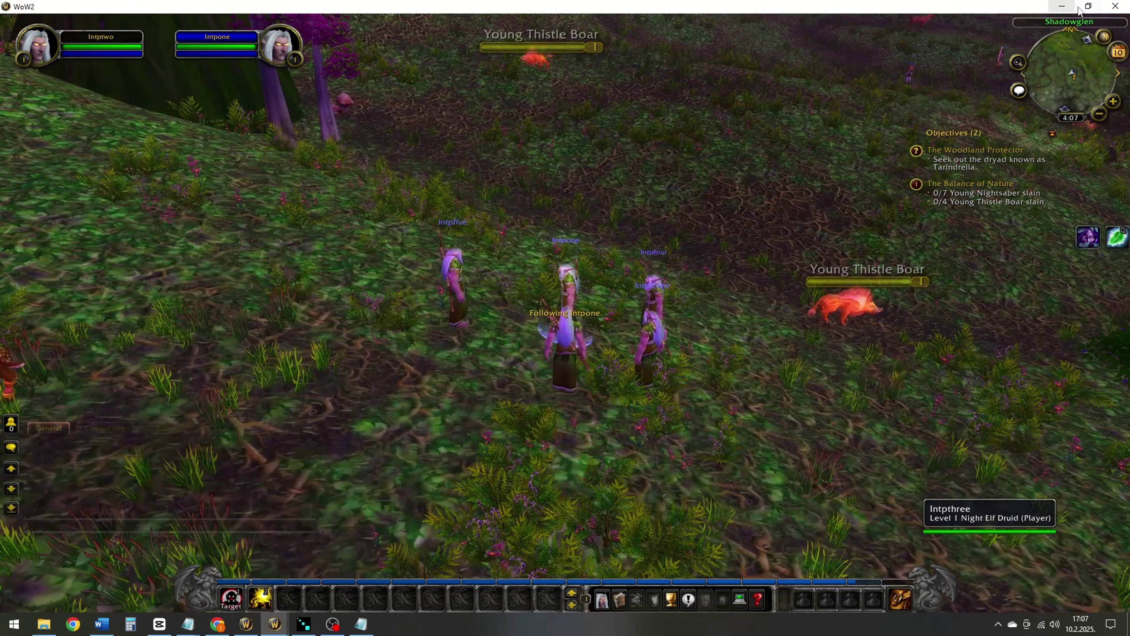
{"action": "left_click", "coordinate": [1088, 6]}
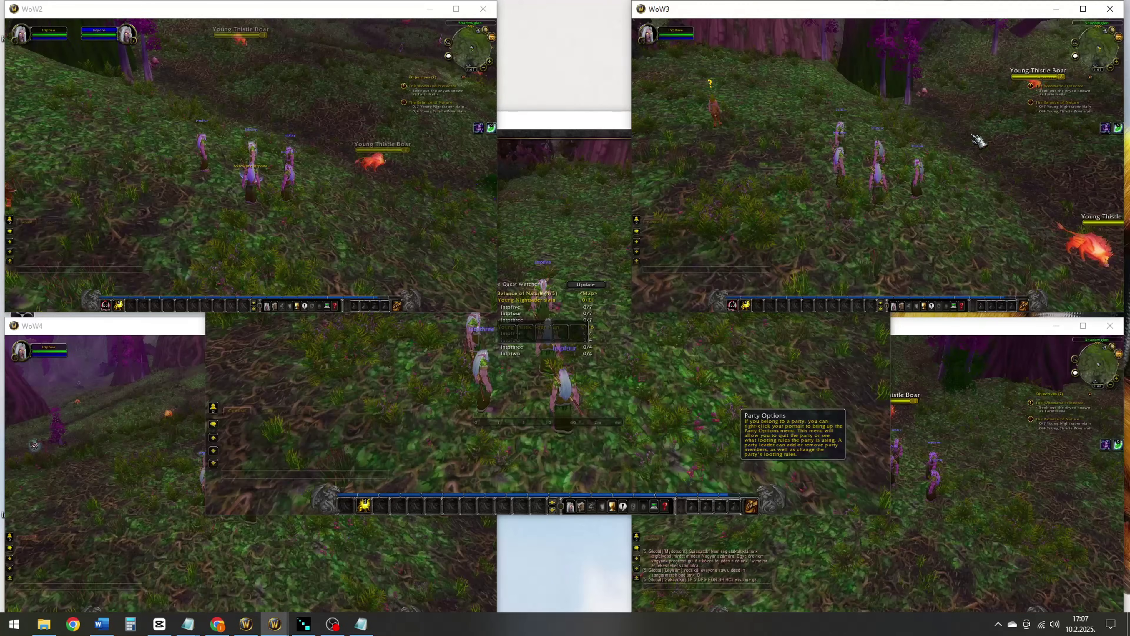
Step: Bring WoW1 forward and run its character with the other characters following
{"action": "left_click", "coordinate": [167, 472]}
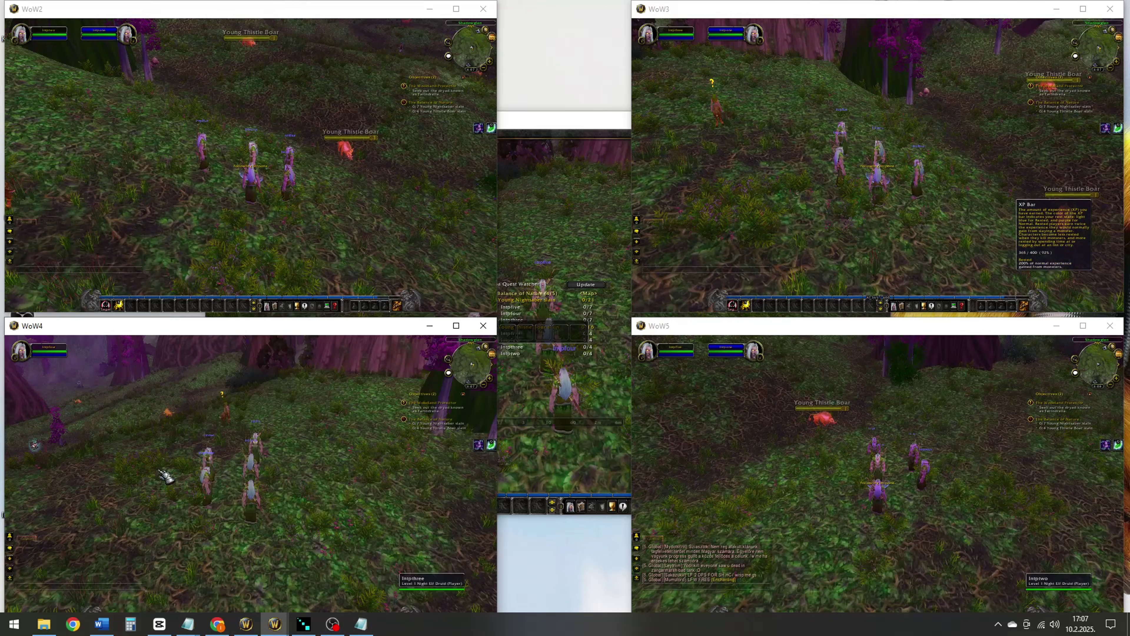
{"action": "left_click", "coordinate": [558, 239]}
{"action": "key", "text": "w"}
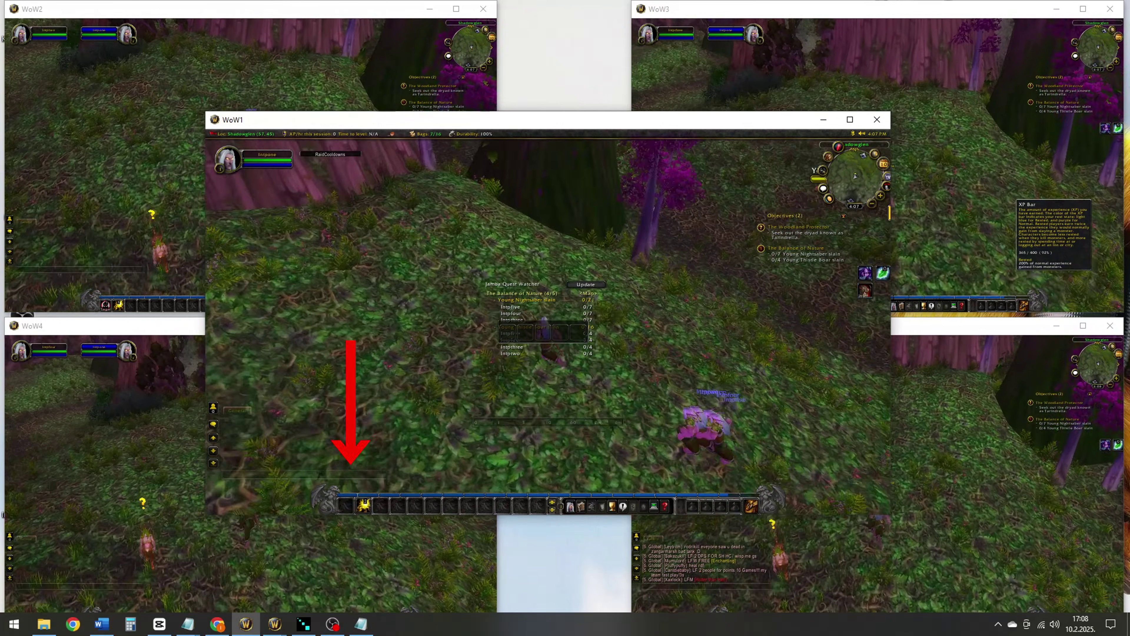
{"action": "left_click_drag", "start_coordinate": [420, 249], "coordinate": [420, 250]}
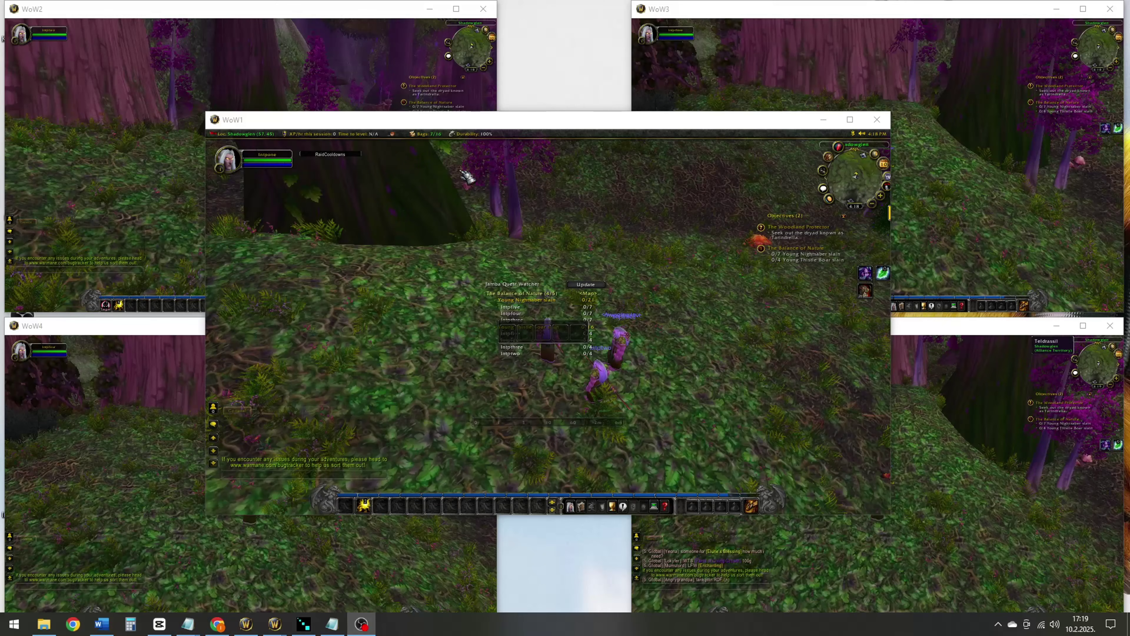
Step: On maximized WoW2, bind Interact With Target to T and use it to greet Conservator Ilthalaine
{"action": "left_click", "coordinate": [239, 78]}
{"action": "left_click", "coordinate": [456, 8]}
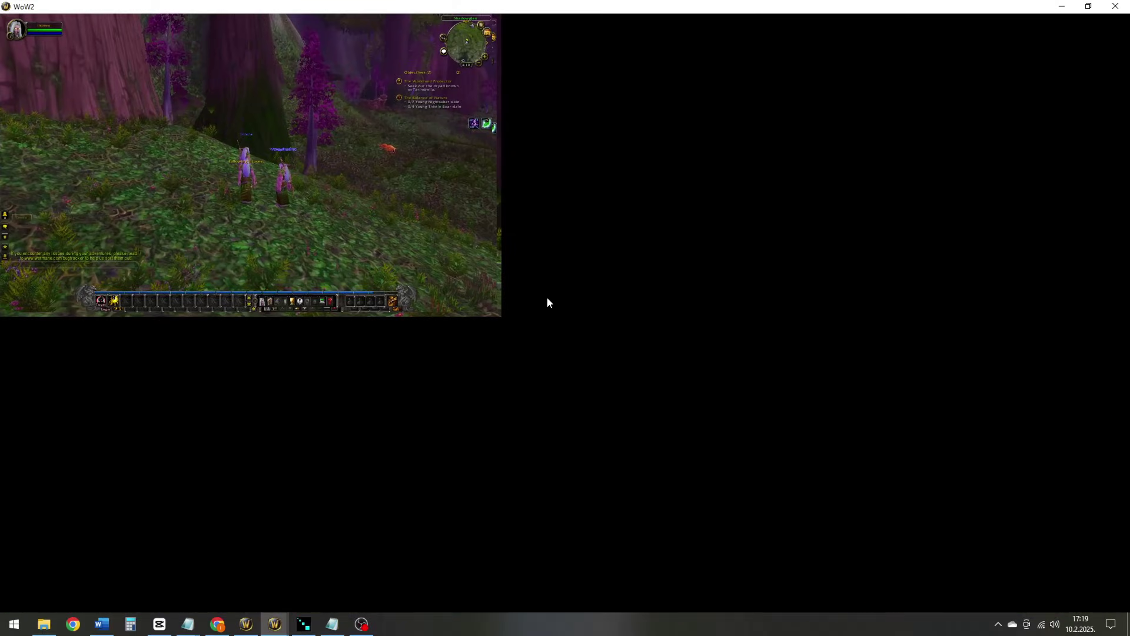
{"action": "key", "text": "Escape"}
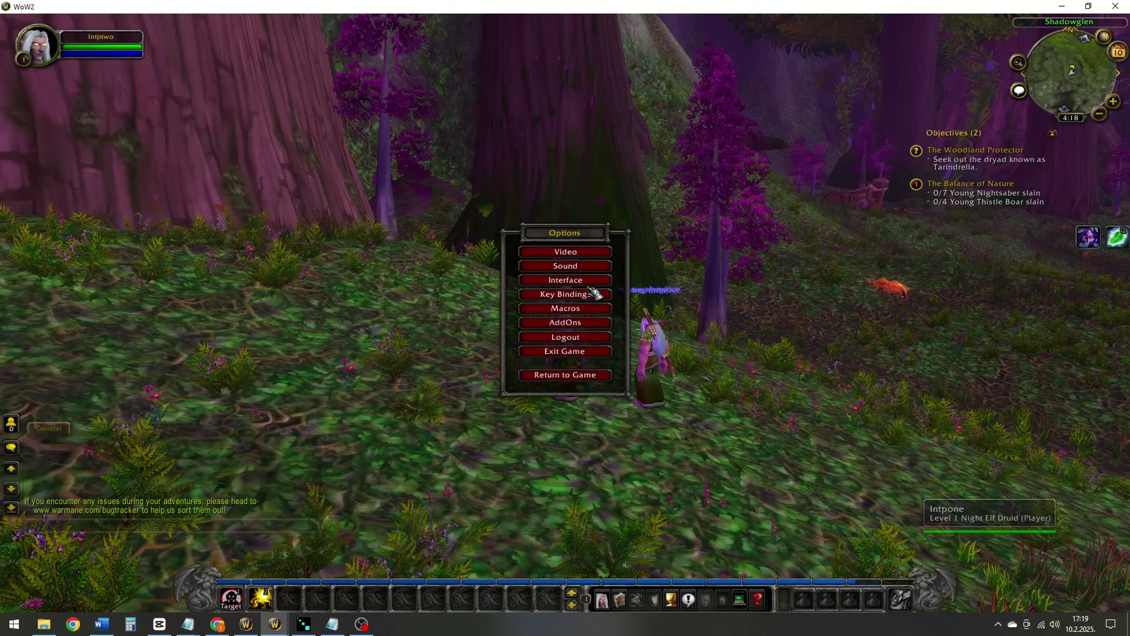
{"action": "left_click", "coordinate": [596, 296]}
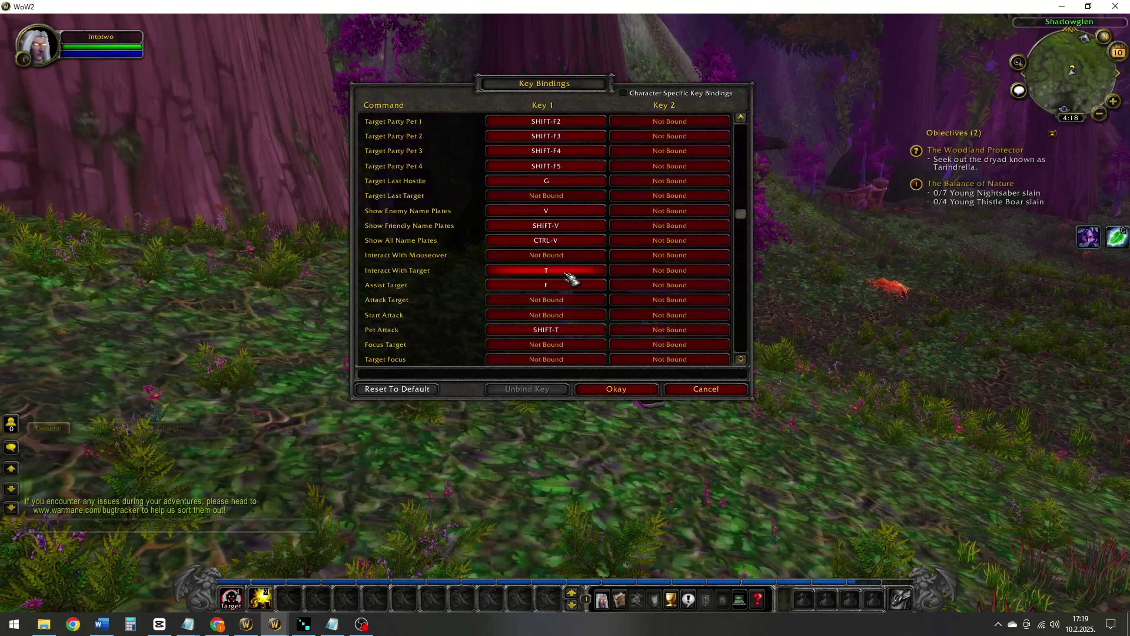
{"action": "left_click", "coordinate": [619, 386]}
{"action": "left_click", "coordinate": [564, 375]}
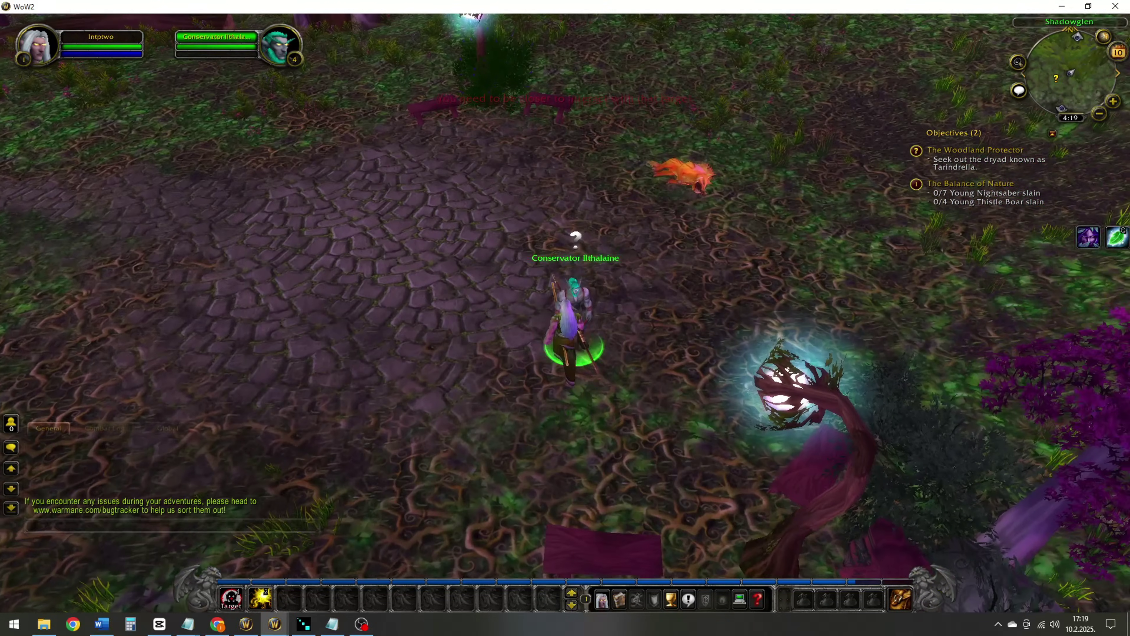
{"action": "key", "text": "t"}
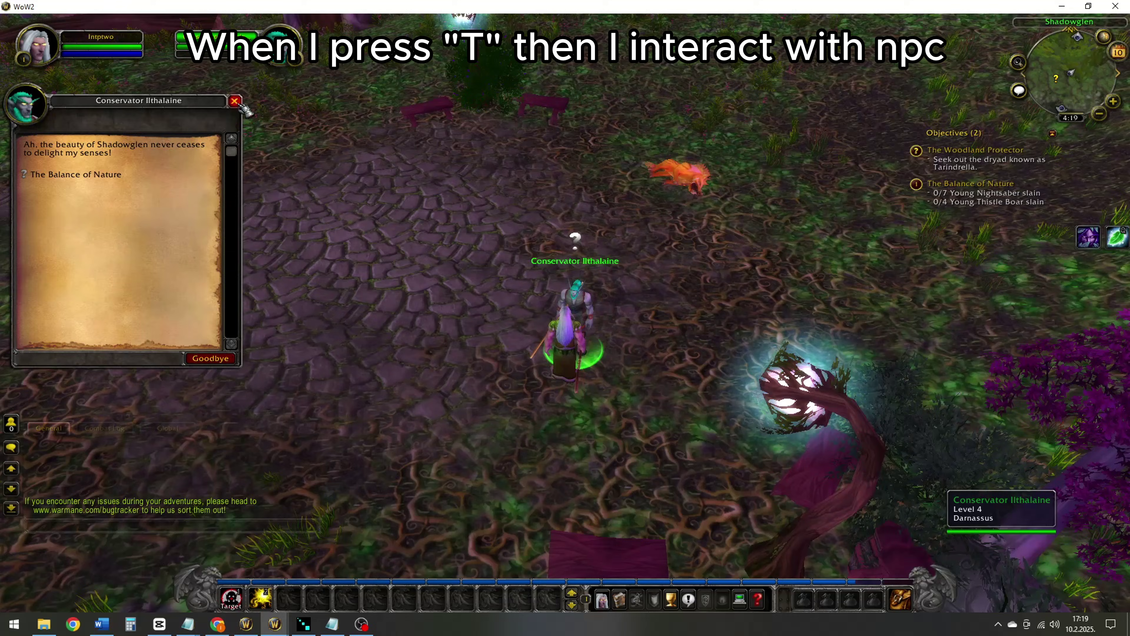
{"action": "left_click", "coordinate": [234, 101]}
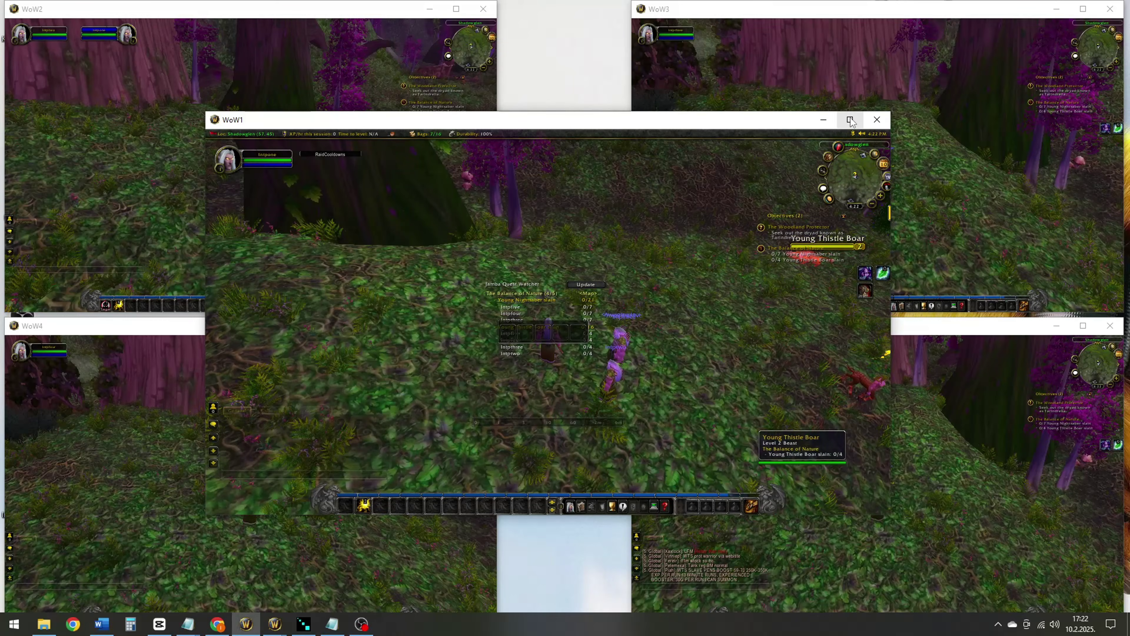
Step: Place Wrath in WoW1's action bar slot 2, then restore WoW1 and maximize WoW3
{"action": "left_click", "coordinate": [851, 121]}
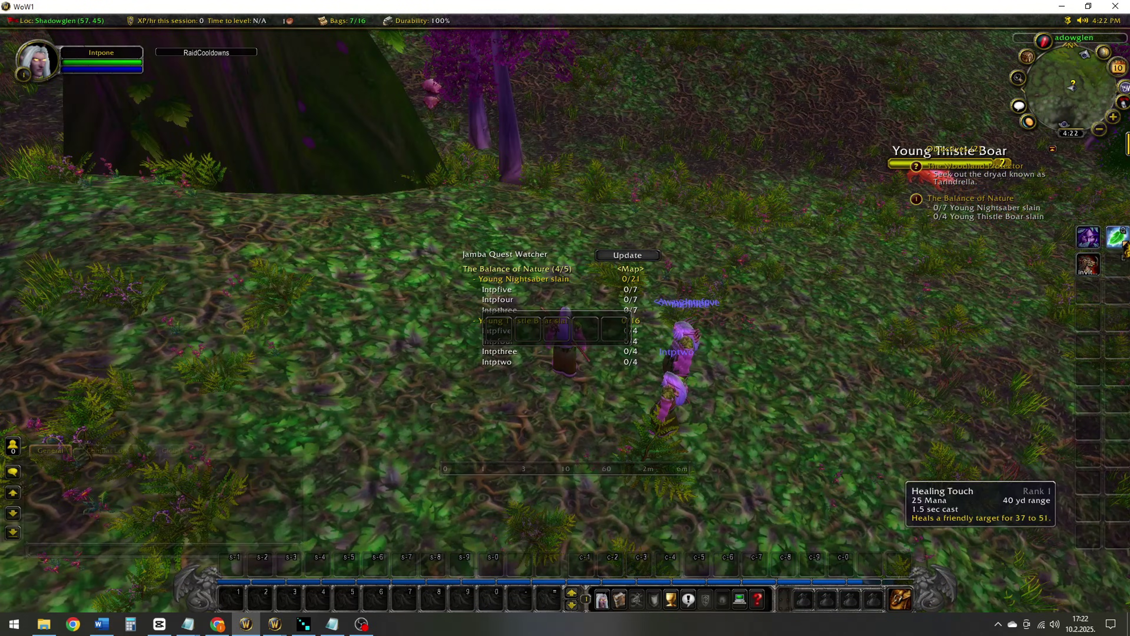
{"action": "left_click", "coordinate": [263, 597]}
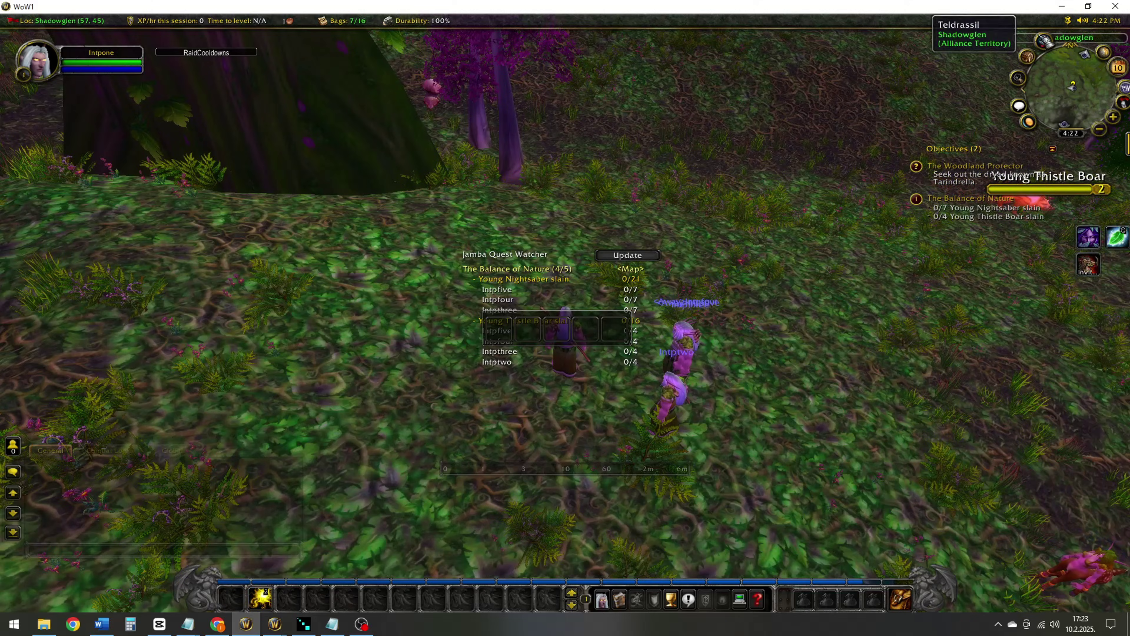
{"action": "left_click", "coordinate": [1088, 6]}
{"action": "left_click", "coordinate": [1082, 10]}
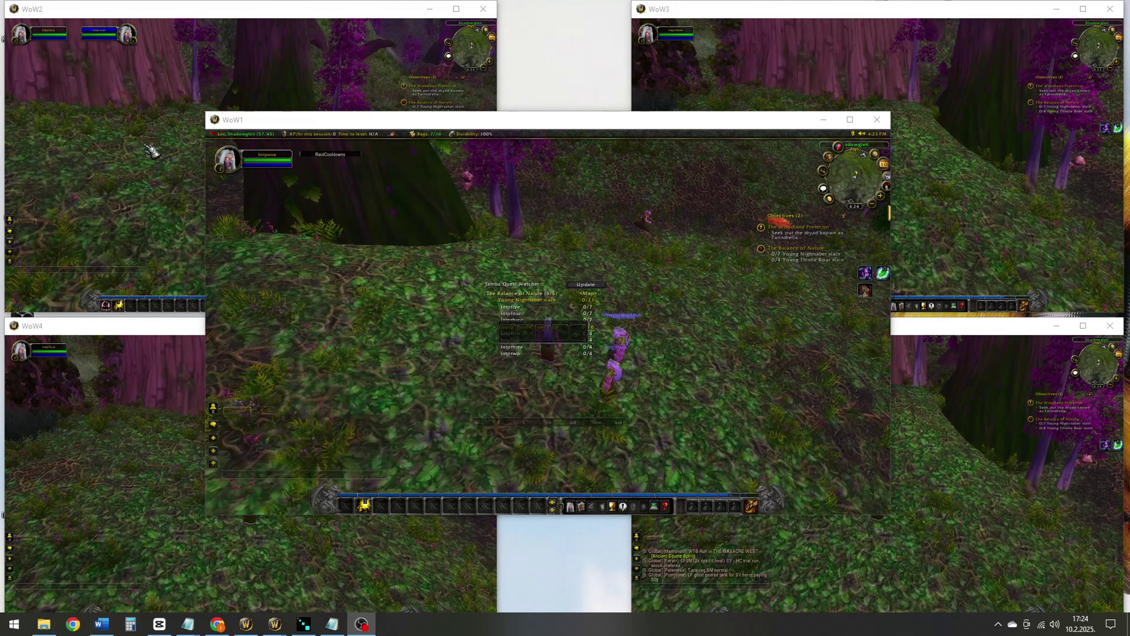
Step: Maximize WoW2 and turn on Auto Loot in the Interface Controls settings
{"action": "left_click", "coordinate": [152, 152]}
{"action": "left_click", "coordinate": [456, 9]}
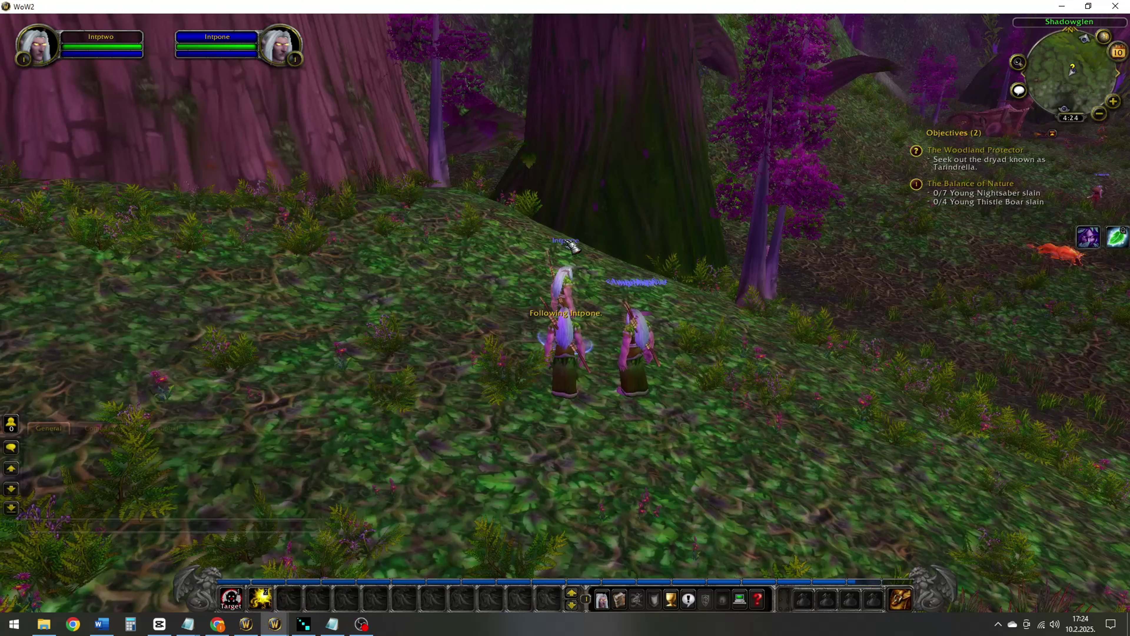
{"action": "key", "text": "Escape"}
{"action": "left_click", "coordinate": [589, 283]}
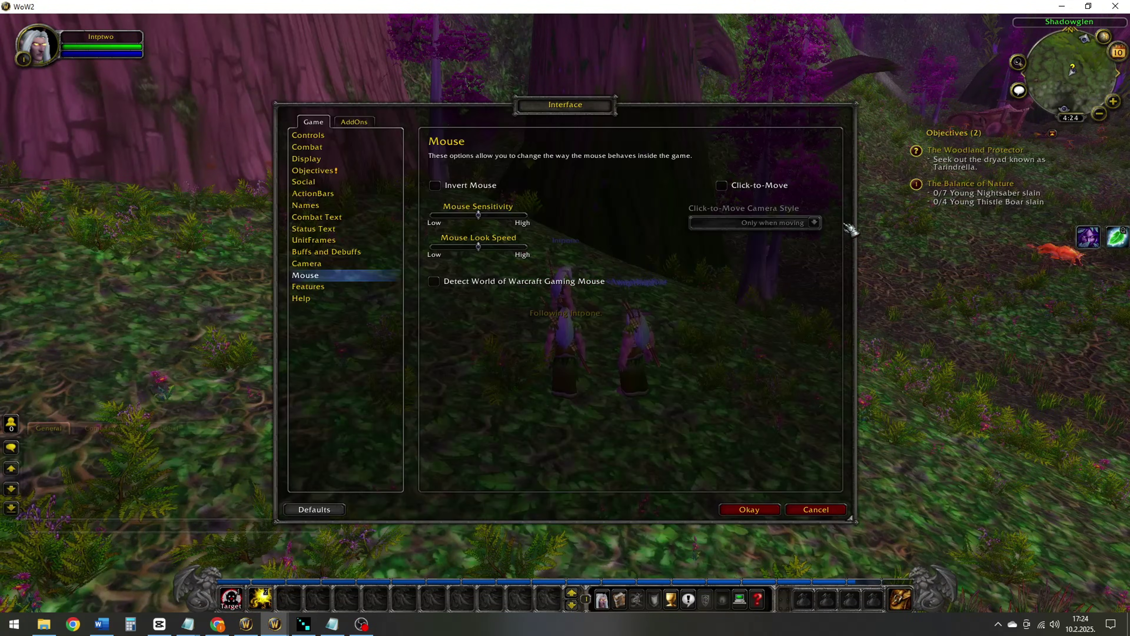
{"action": "left_click", "coordinate": [749, 509]}
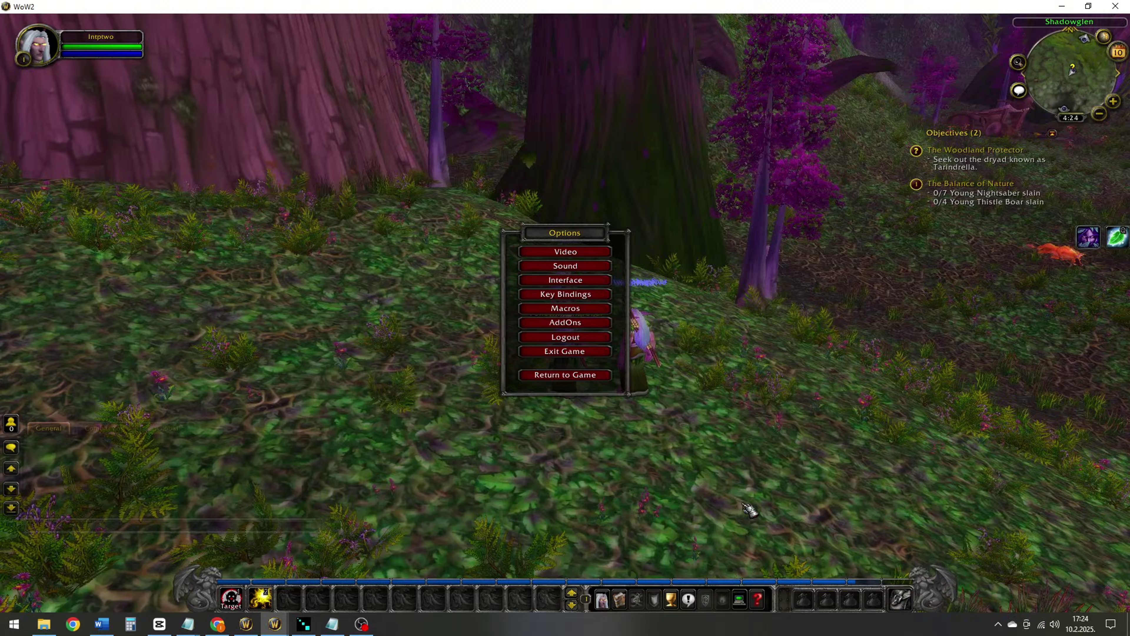
{"action": "left_click", "coordinate": [560, 374]}
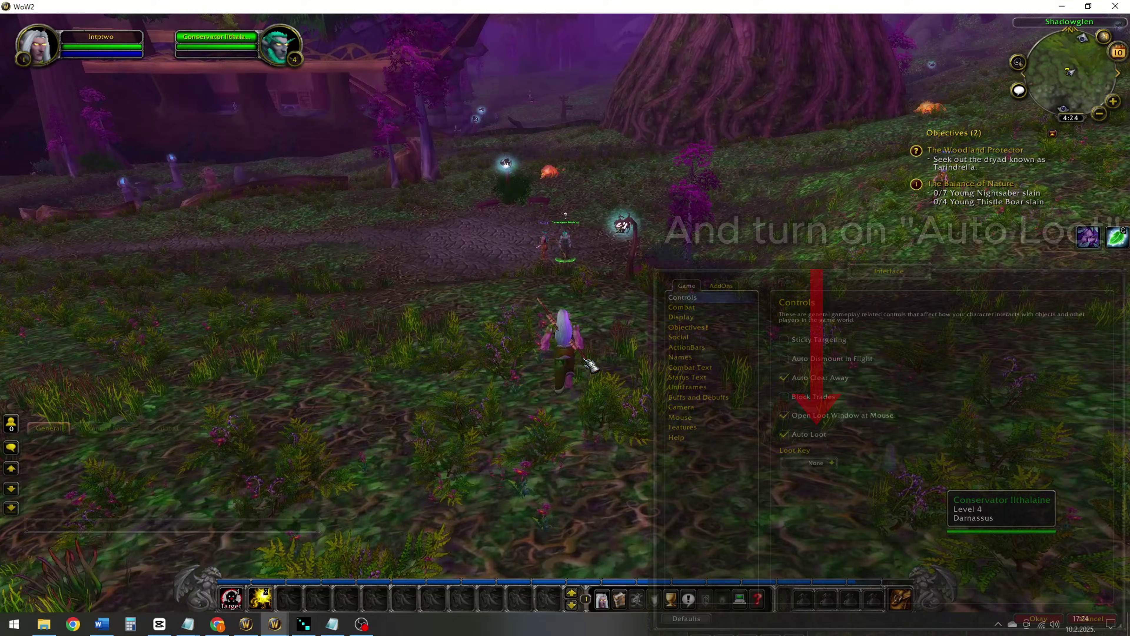
Step: Walk WoW2's character up to Conservator Ilthalaine and open her dialogue
{"action": "key", "text": "w"}
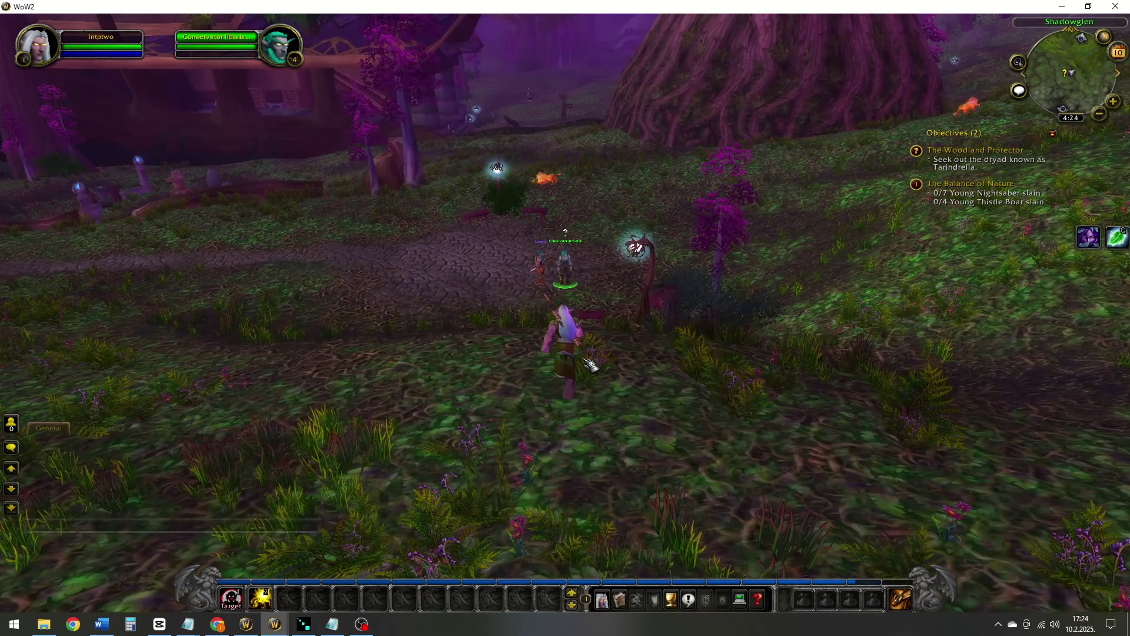
{"action": "key", "text": "w"}
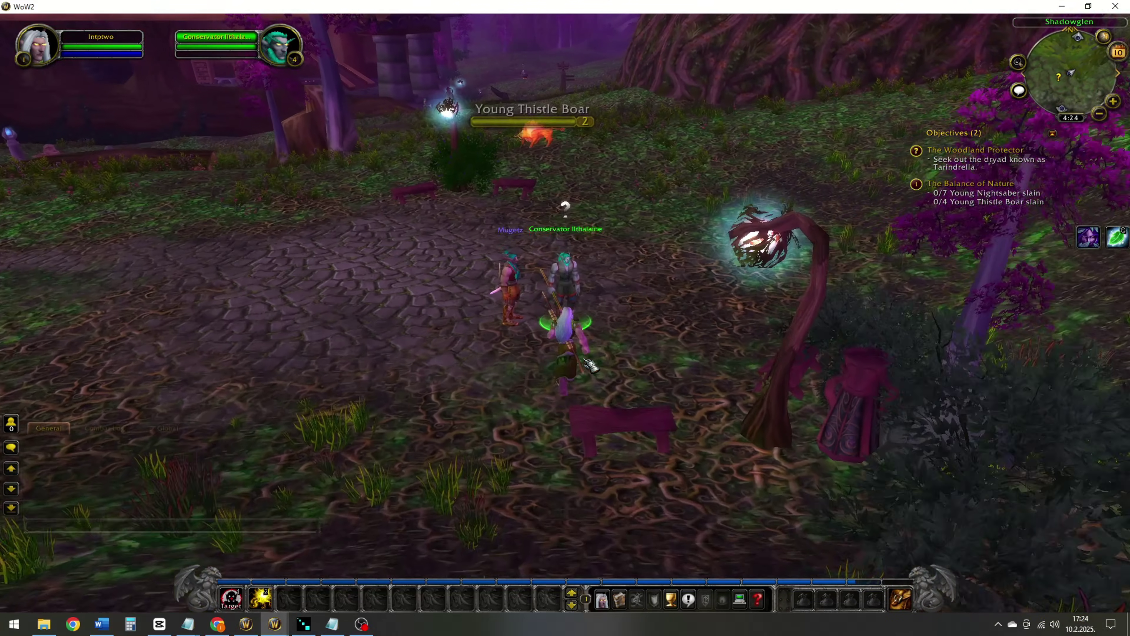
{"action": "right_click", "coordinate": [568, 285]}
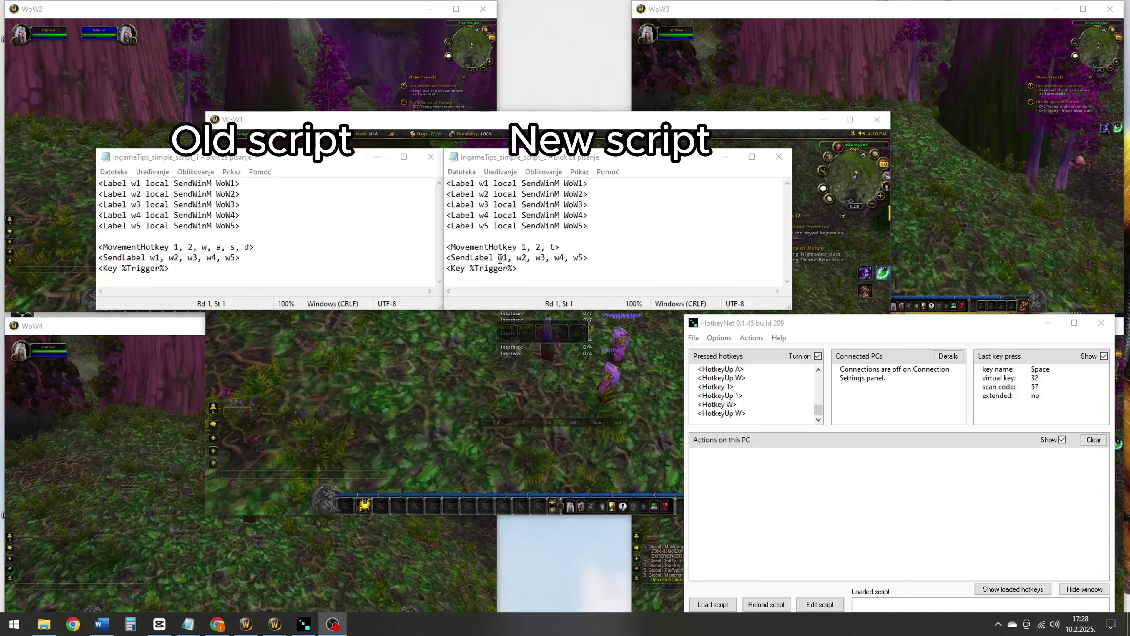
Step: Unload the current script and load IngameTips_simple_script_2, whose movement keys are 1, 2 and t
{"action": "left_click_drag", "start_coordinate": [522, 247], "coordinate": [552, 248]}
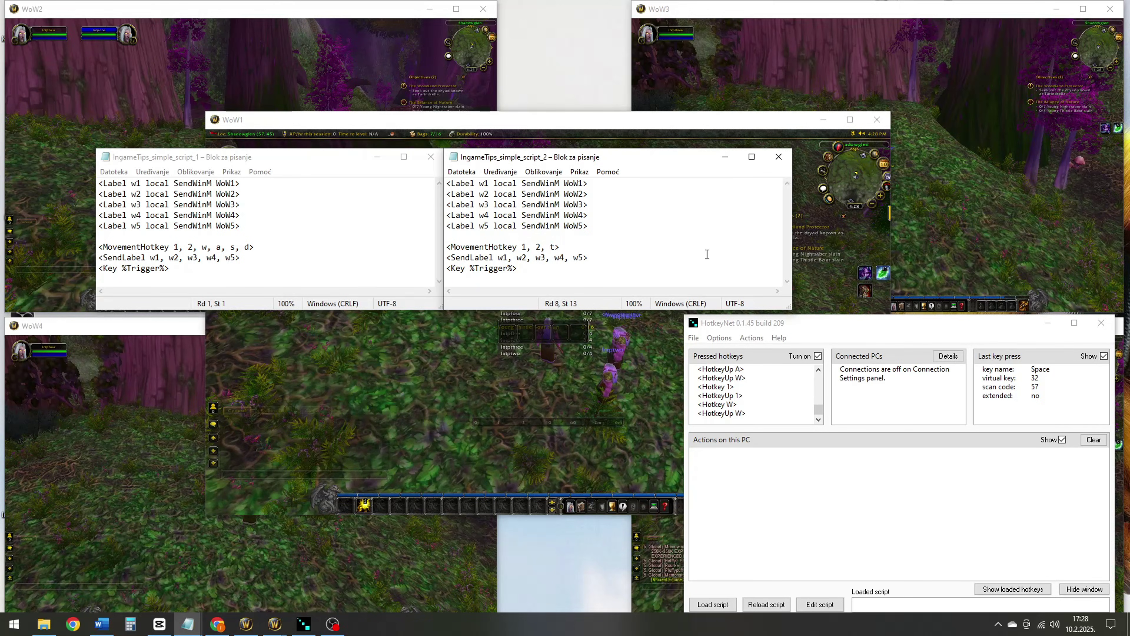
{"action": "left_click", "coordinate": [752, 338]}
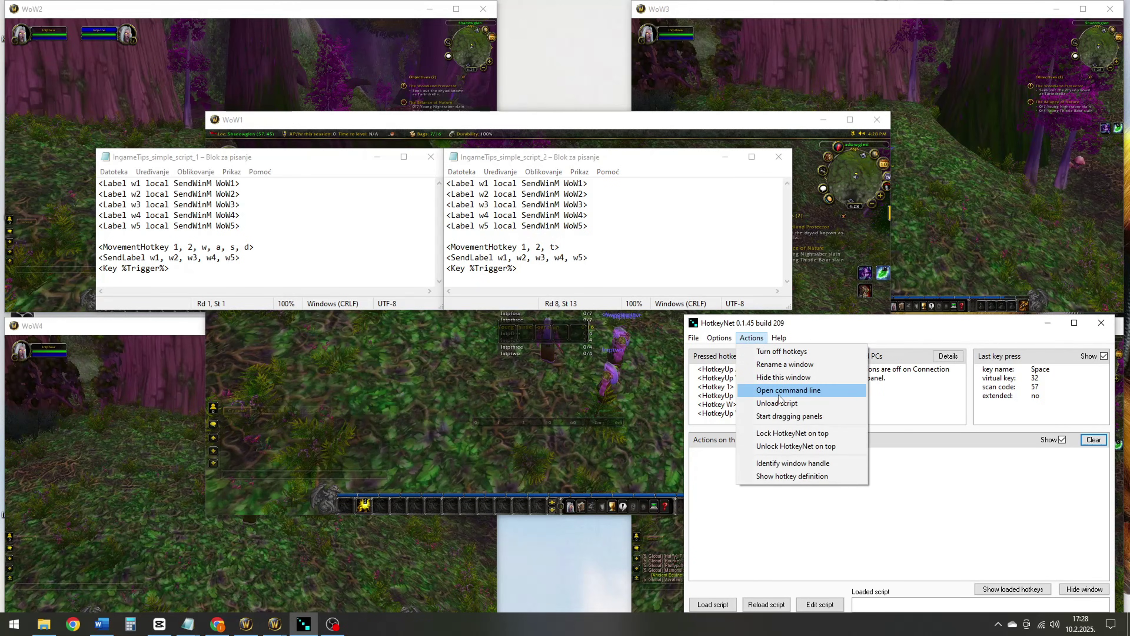
{"action": "left_click", "coordinate": [758, 403]}
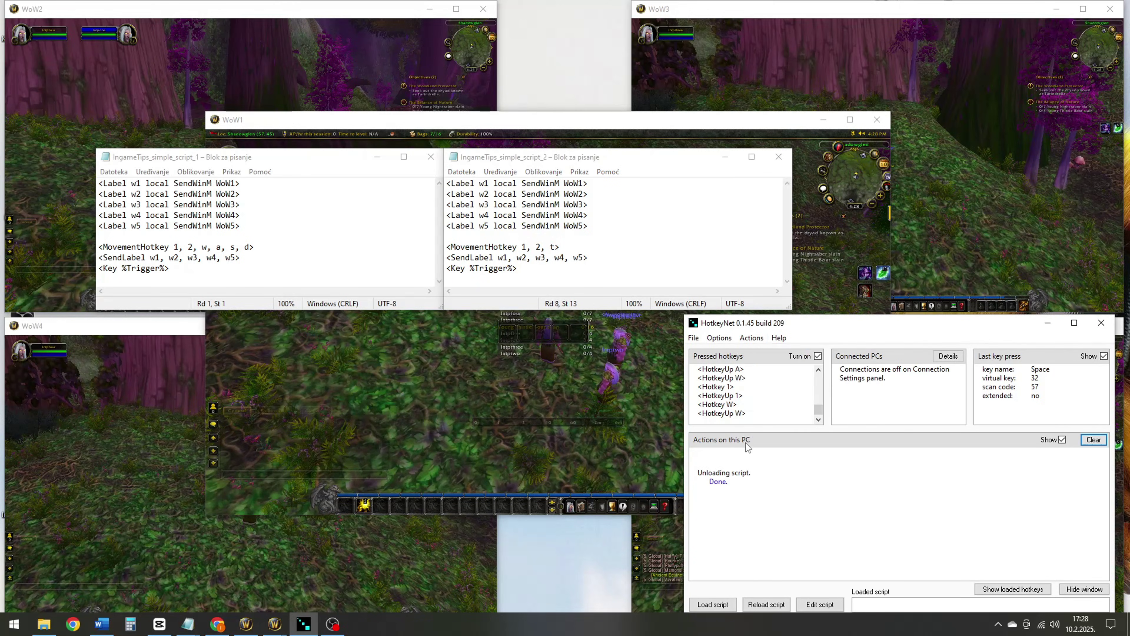
{"action": "left_click", "coordinate": [720, 605]}
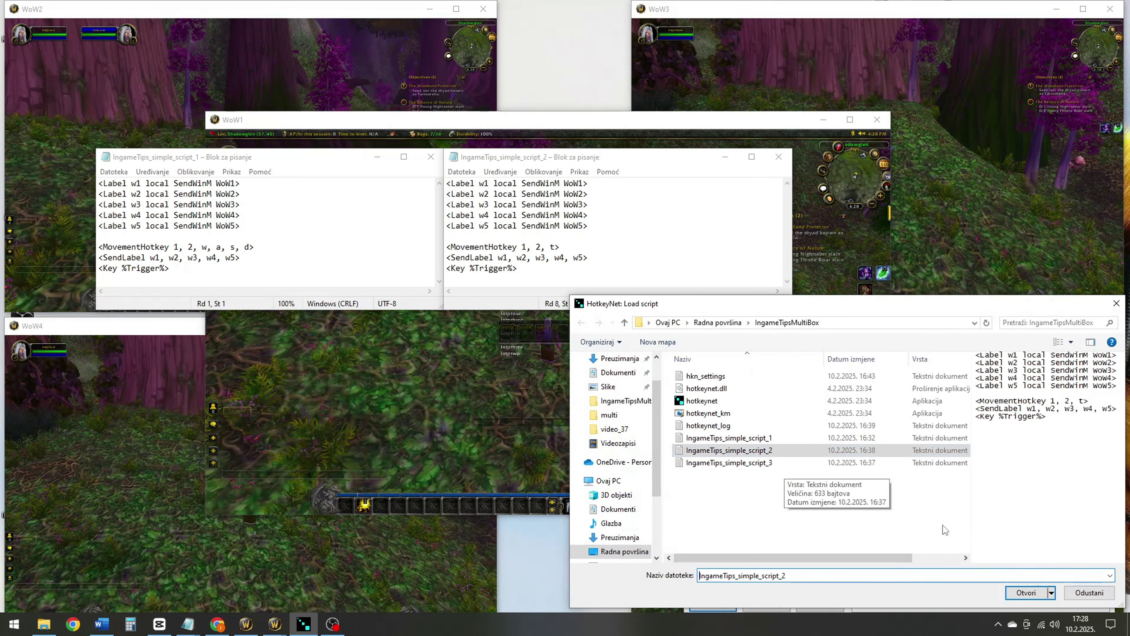
{"action": "left_click", "coordinate": [1019, 592]}
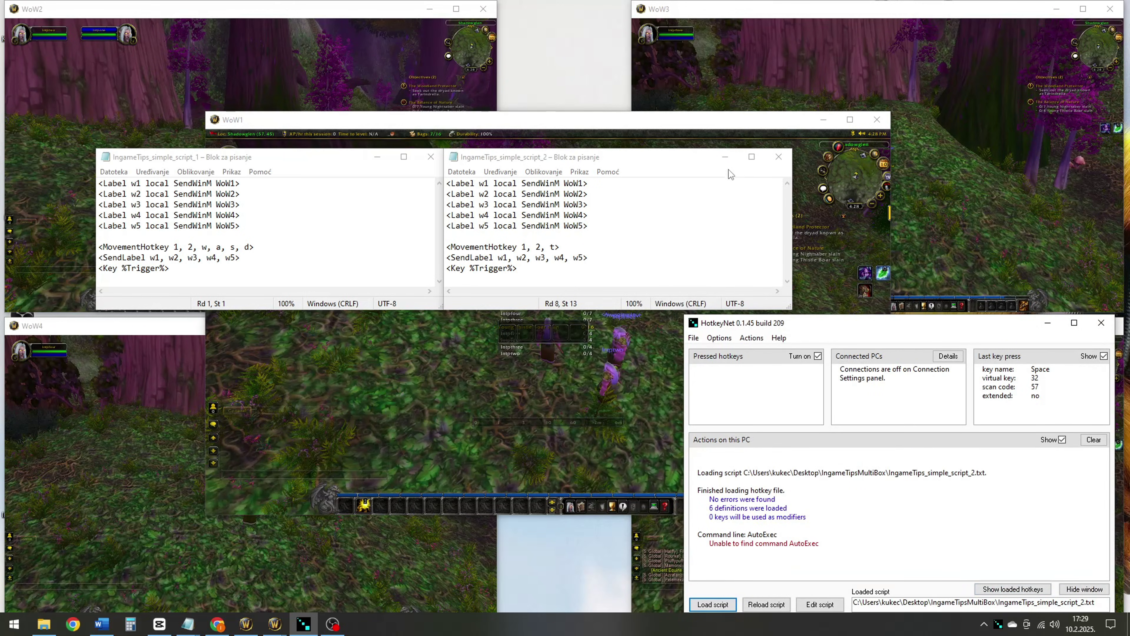
{"action": "left_click", "coordinate": [725, 157]}
Step: Kill Grells on WoW1 with repeated Wrath casts on key 1, looting the corpses
{"action": "left_click", "coordinate": [377, 156]}
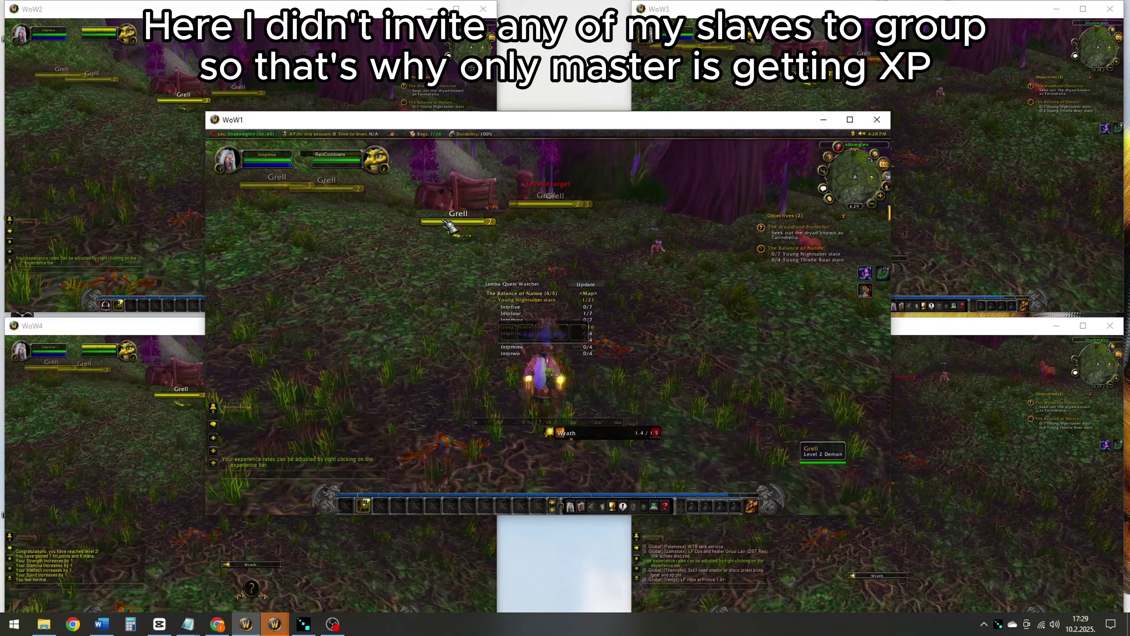
{"action": "key", "text": "1"}
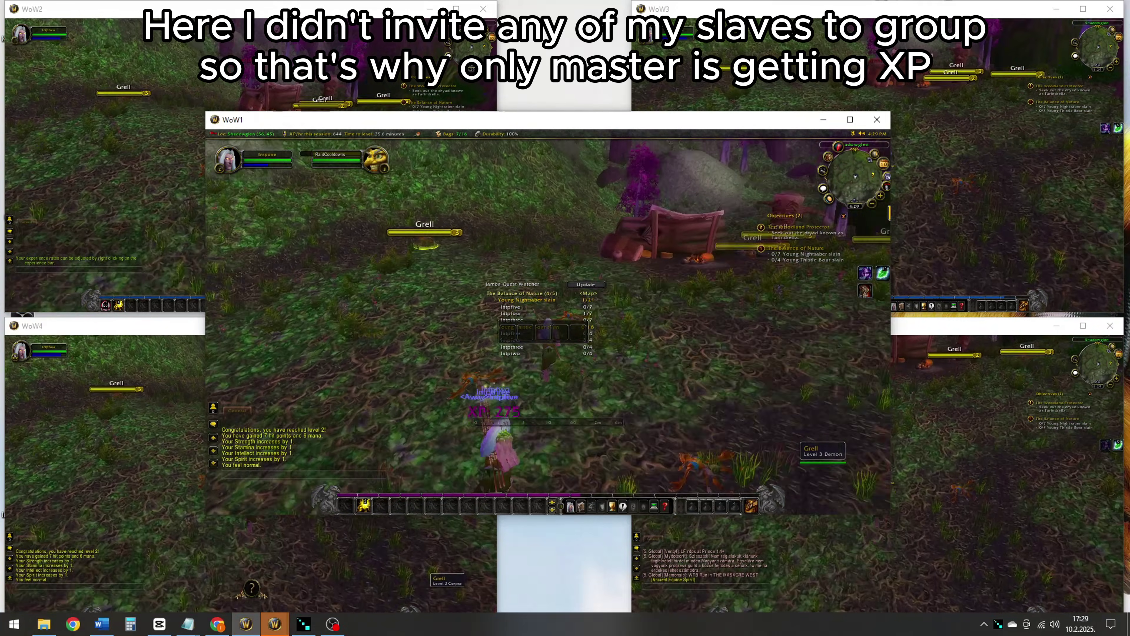
{"action": "right_click", "coordinate": [603, 349]}
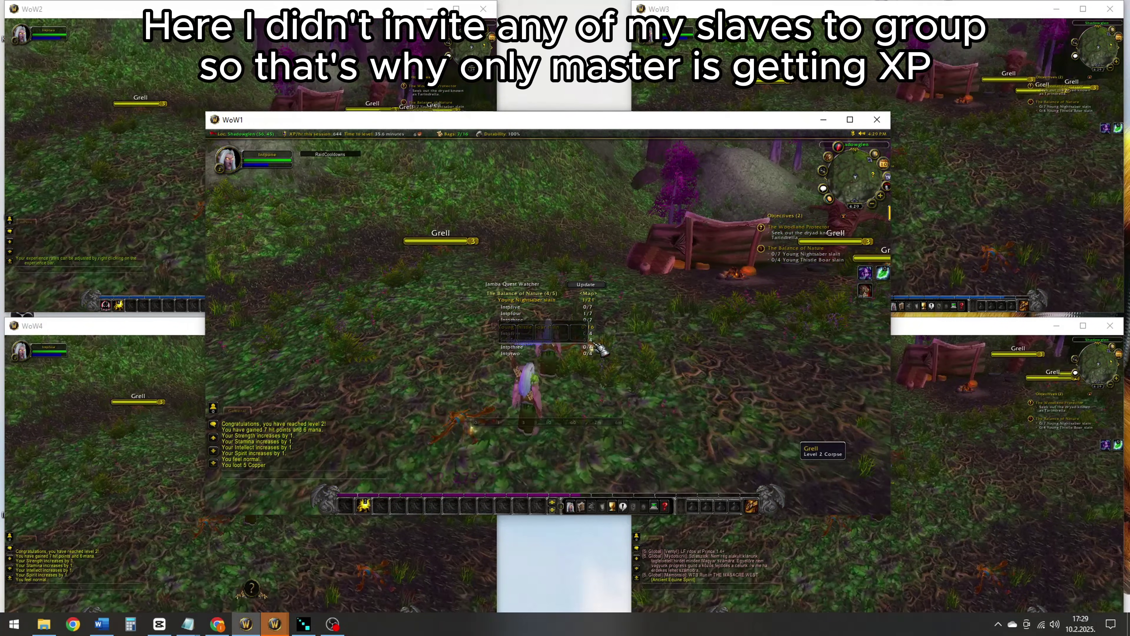
{"action": "key", "text": "1"}
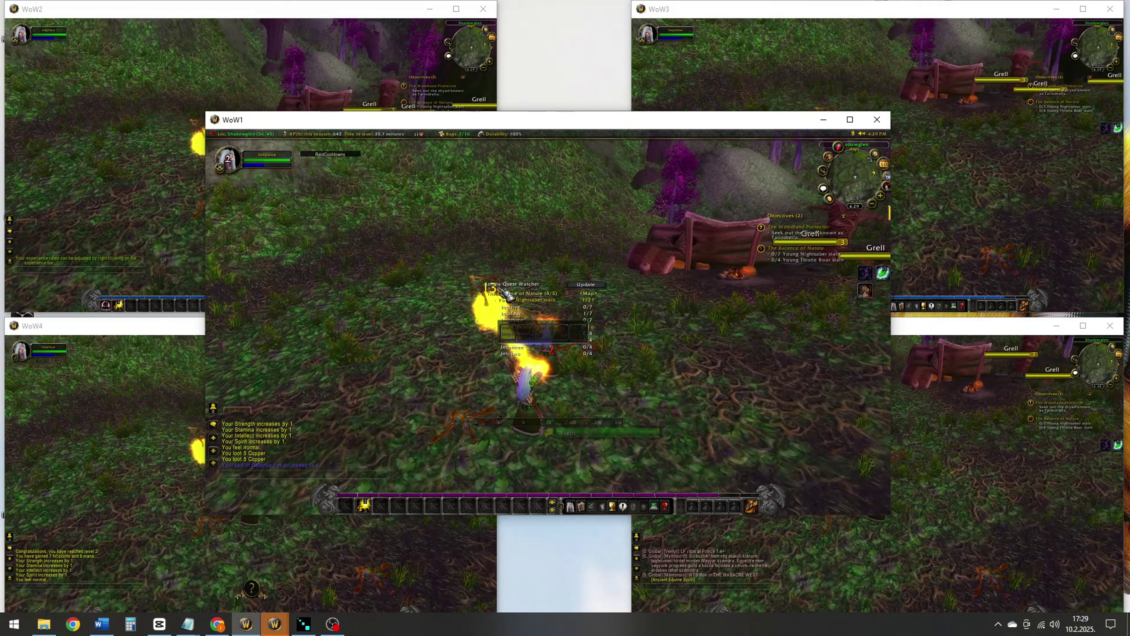
{"action": "key", "text": "1"}
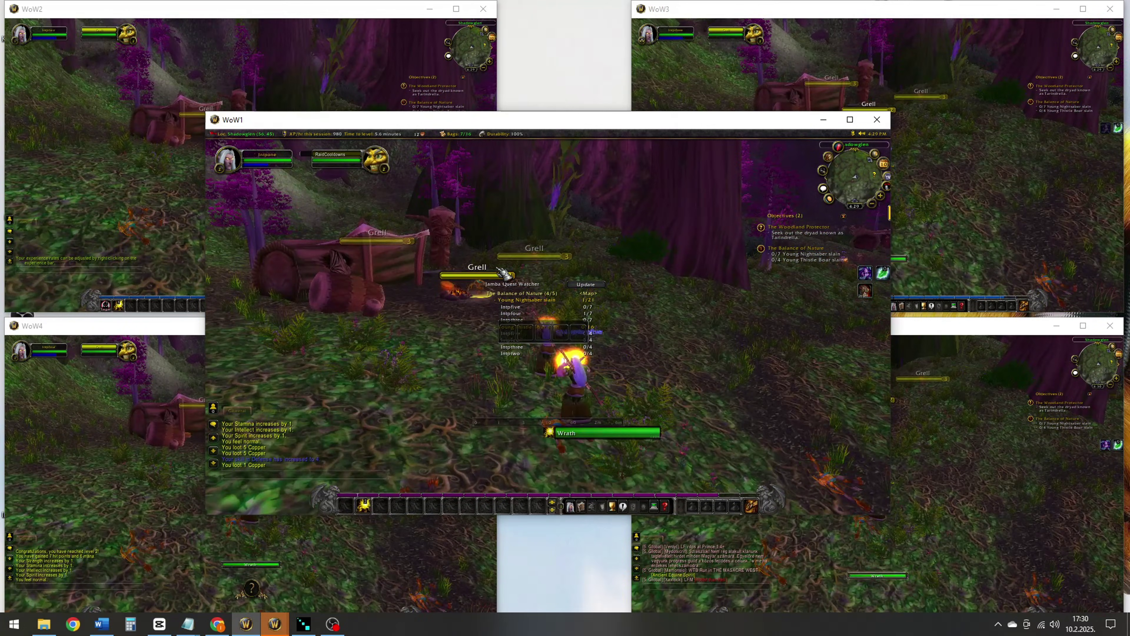
{"action": "key", "text": "1"}
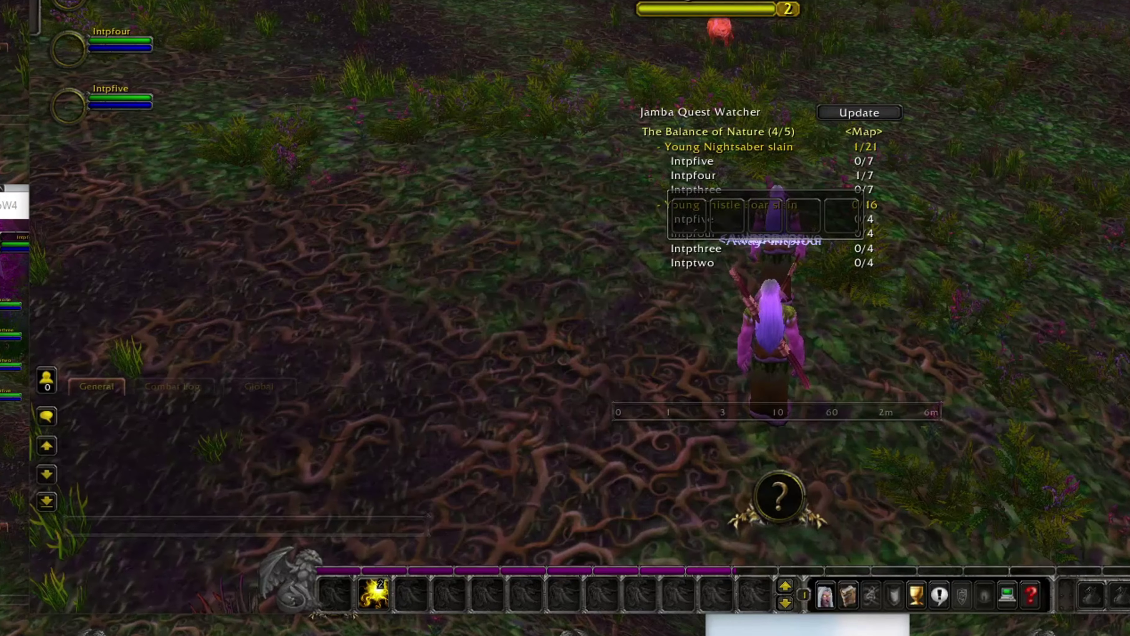
{"action": "key", "text": "Return"}
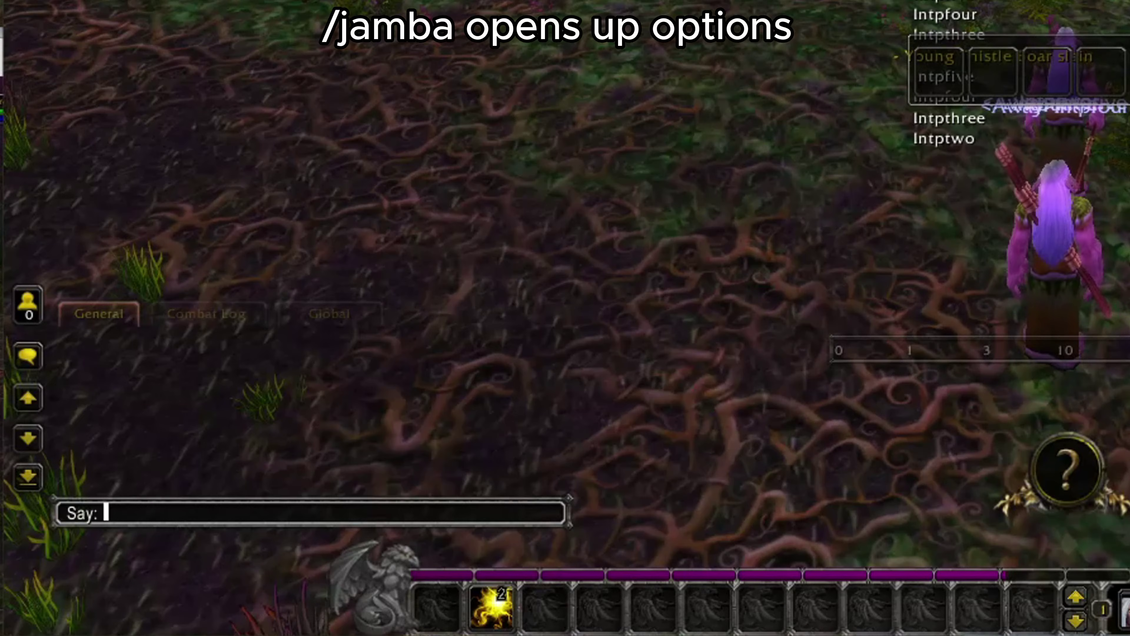
{"action": "type", "text": "/jamba"}
{"action": "key", "text": "Return"}
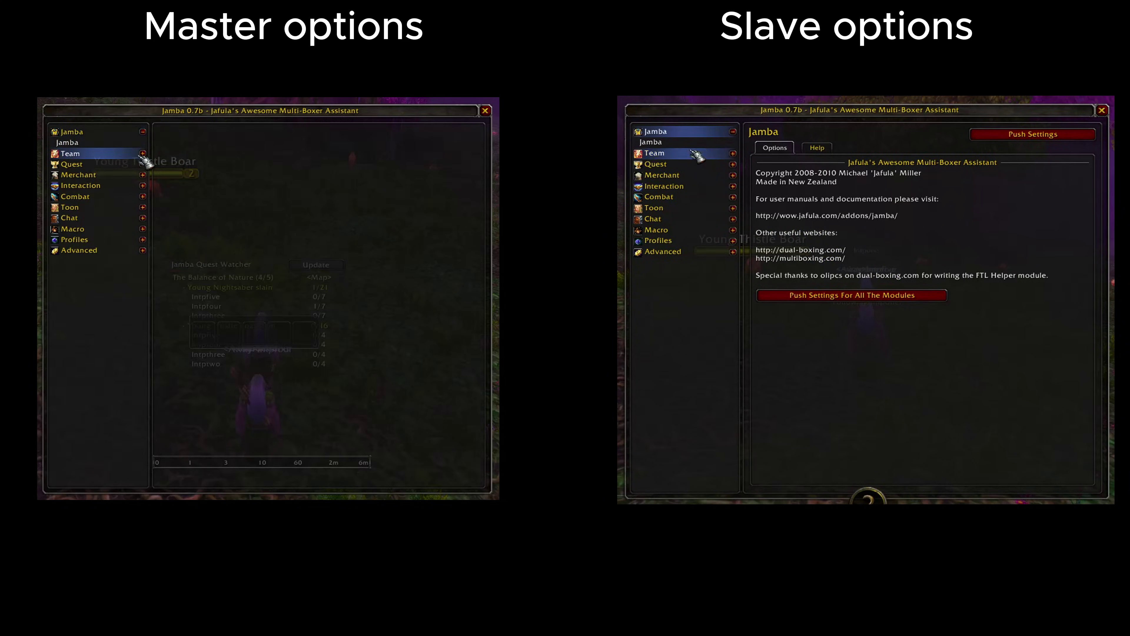
{"action": "left_click", "coordinate": [143, 154]}
{"action": "left_click", "coordinate": [694, 151]}
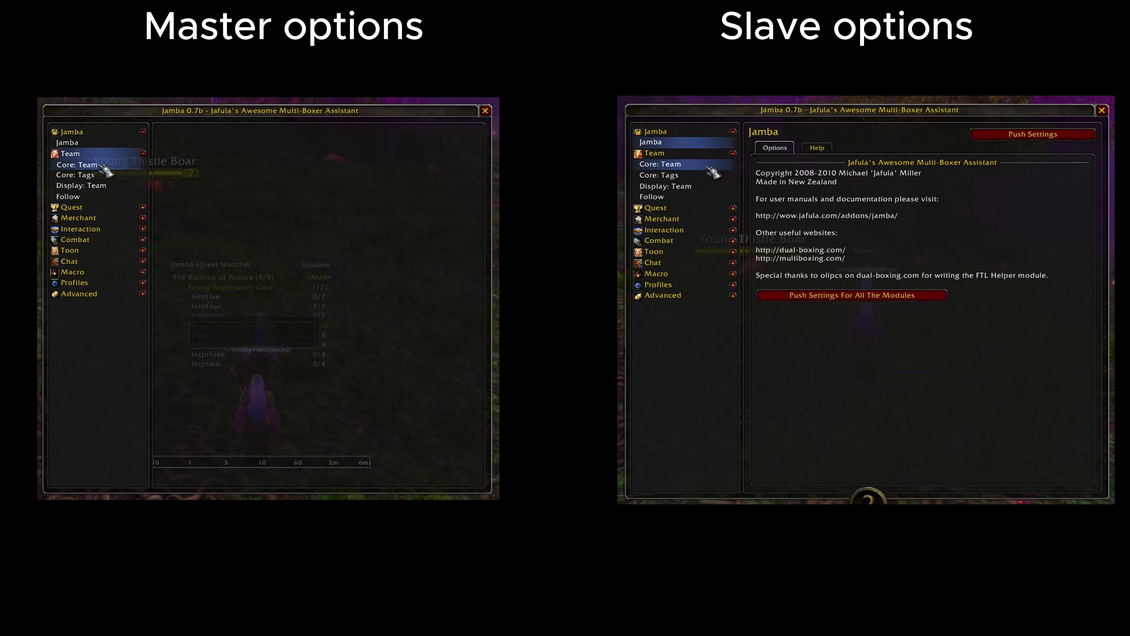
{"action": "left_click", "coordinate": [100, 165]}
{"action": "left_click", "coordinate": [709, 168]}
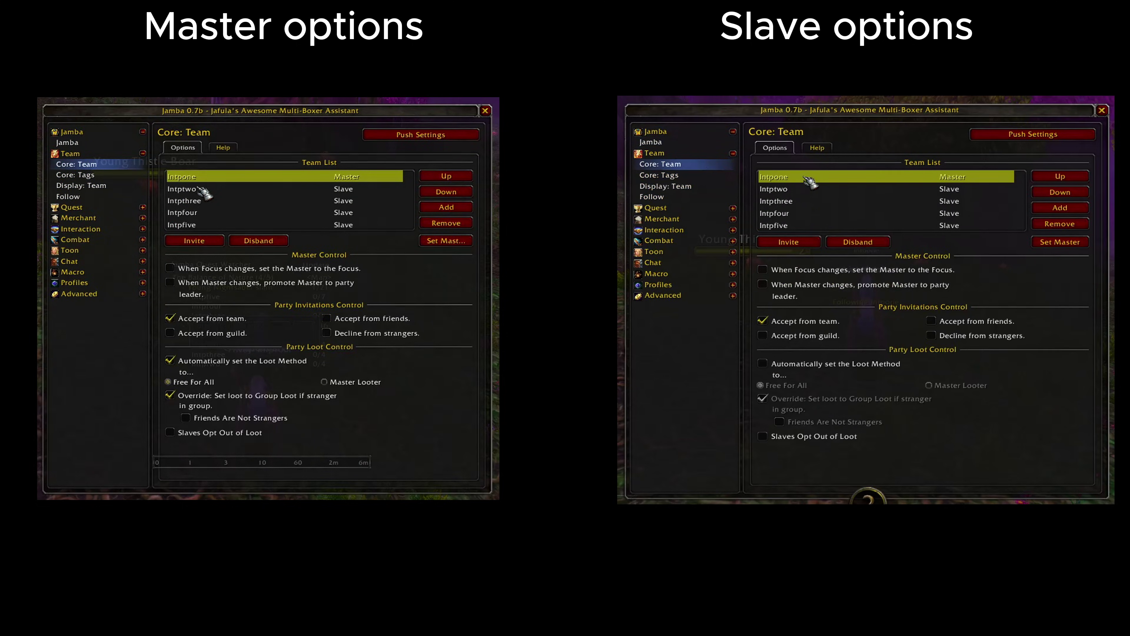
{"action": "left_click", "coordinate": [675, 176]}
{"action": "left_click", "coordinate": [115, 178]}
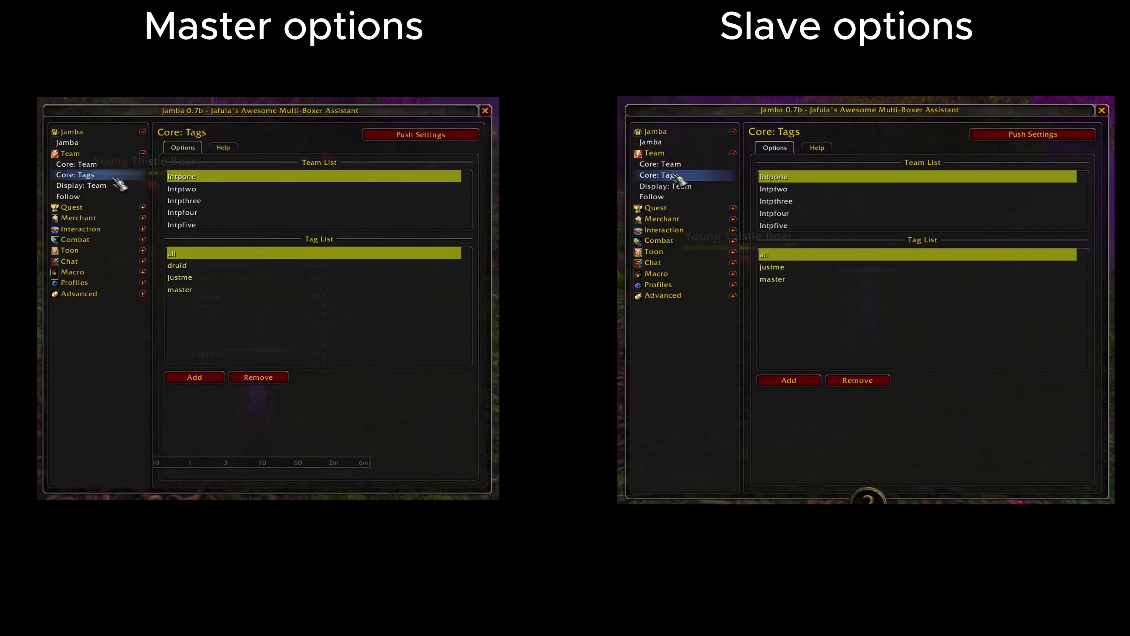
{"action": "left_click", "coordinate": [679, 189]}
{"action": "left_click", "coordinate": [111, 189]}
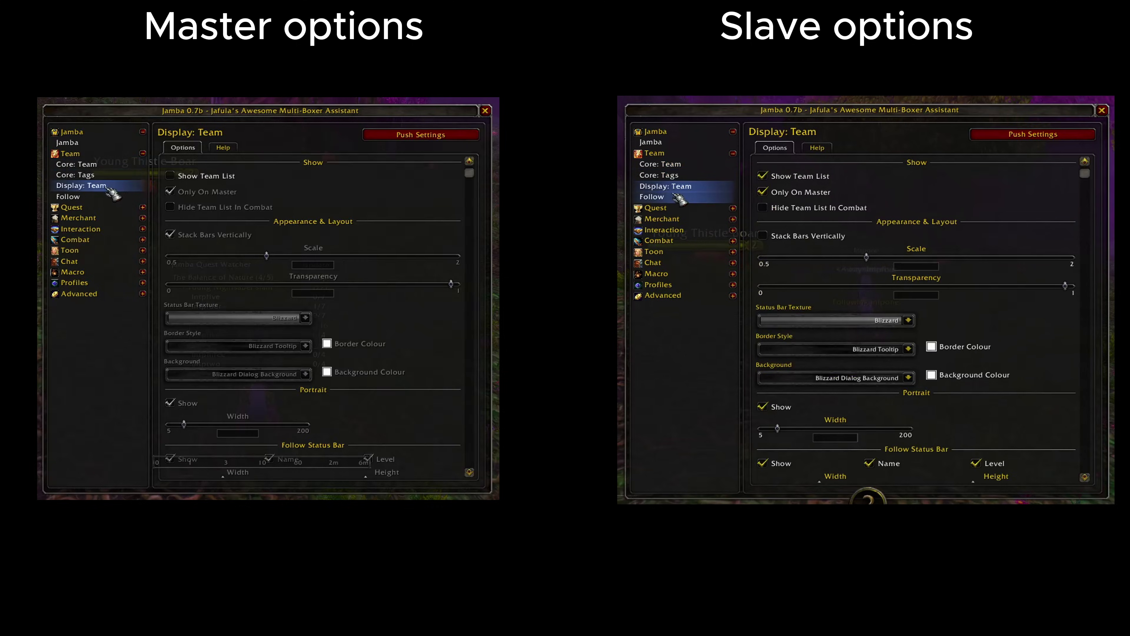
{"action": "left_click", "coordinate": [672, 197]}
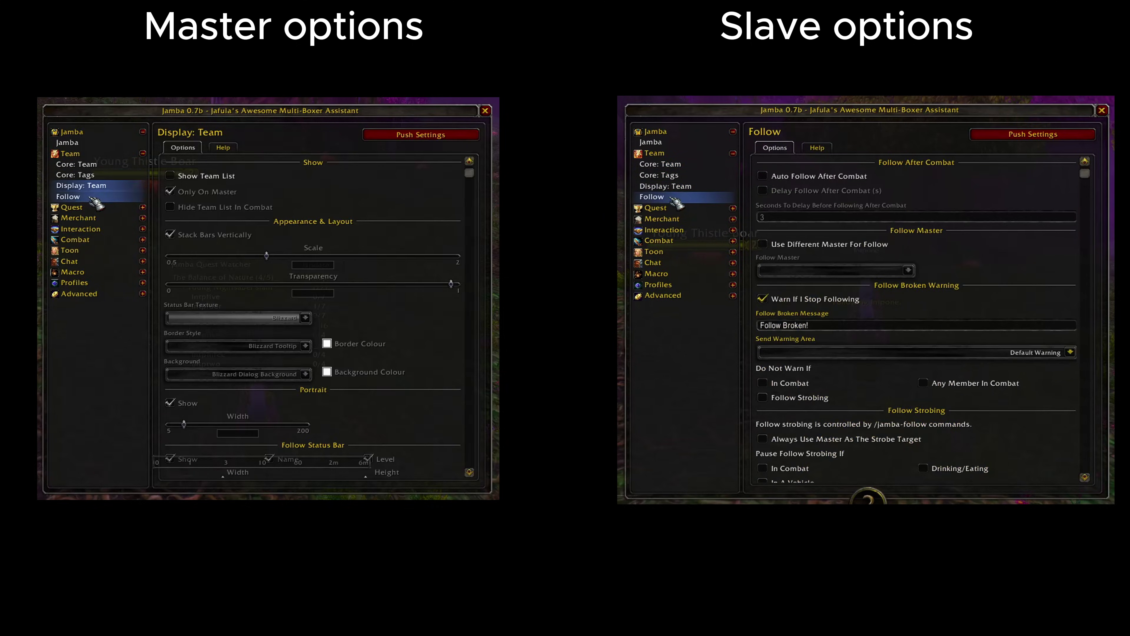
{"action": "left_click", "coordinate": [92, 198]}
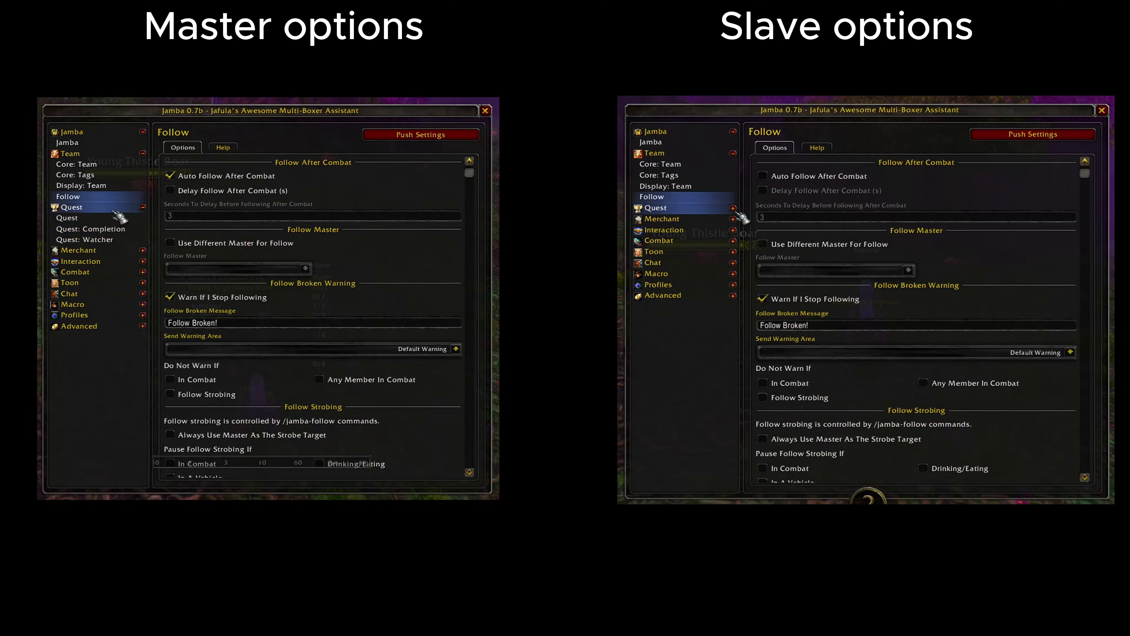
{"action": "left_click", "coordinate": [142, 208]}
{"action": "left_click", "coordinate": [683, 208]}
{"action": "left_click", "coordinate": [107, 218]}
{"action": "left_click", "coordinate": [703, 219]}
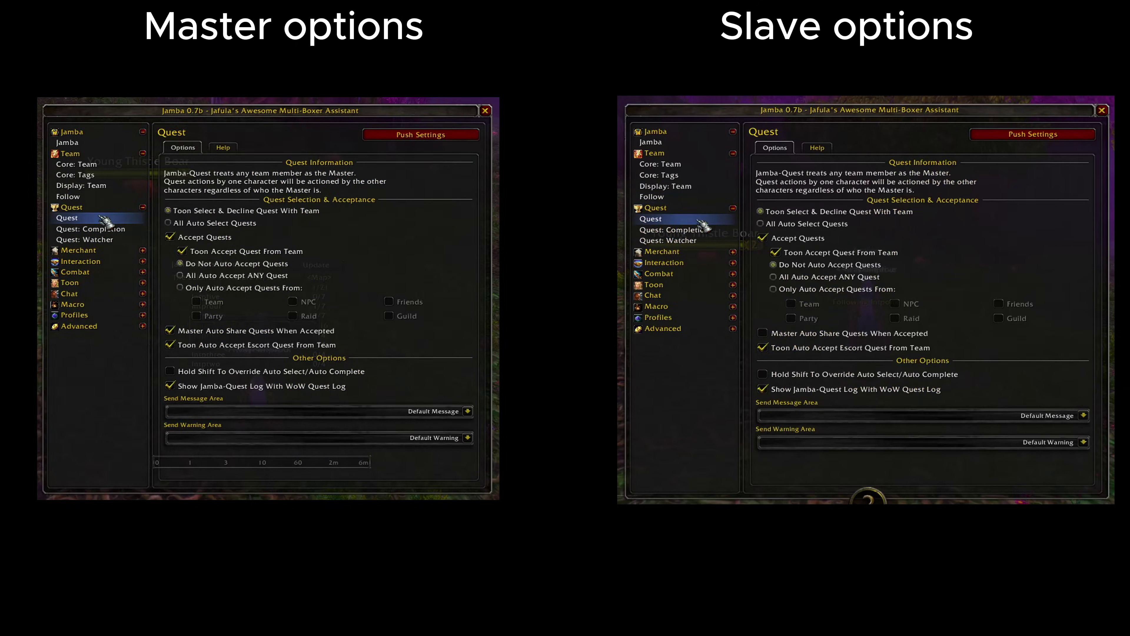
{"action": "left_click", "coordinate": [103, 230]}
{"action": "left_click", "coordinate": [699, 229]}
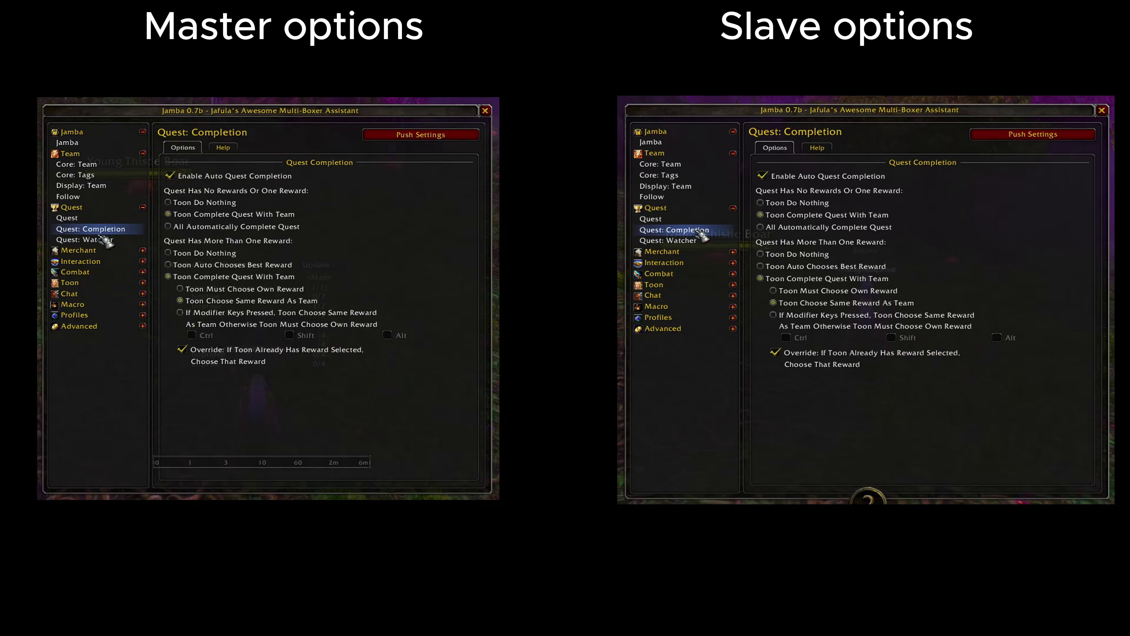
{"action": "left_click", "coordinate": [102, 240]}
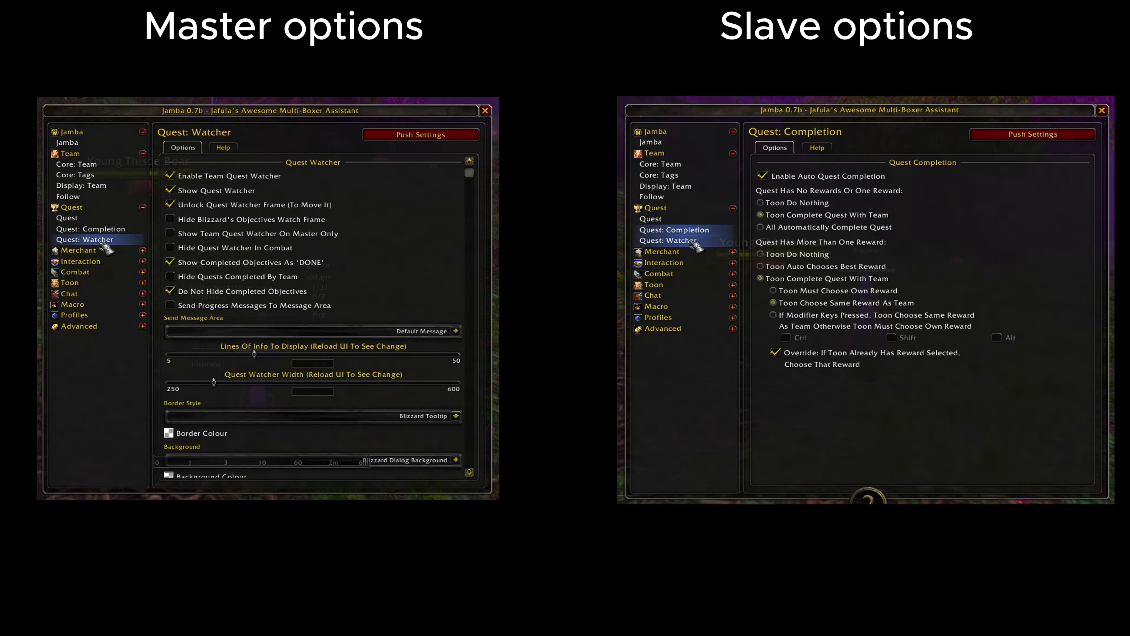
{"action": "left_click", "coordinate": [696, 241]}
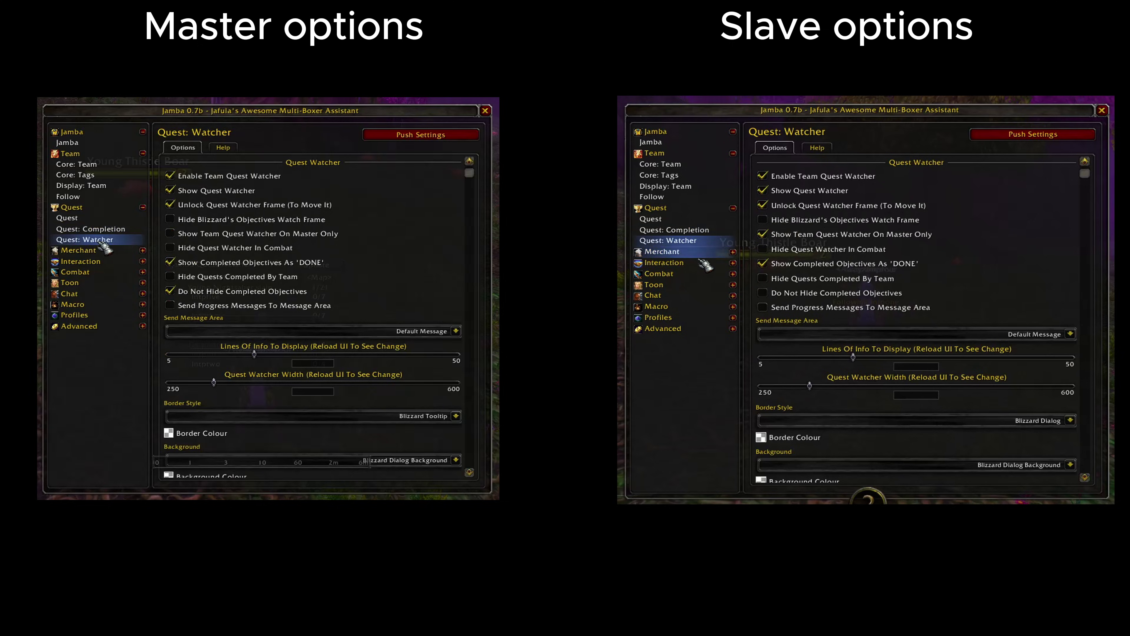
{"action": "left_click", "coordinate": [1102, 112]}
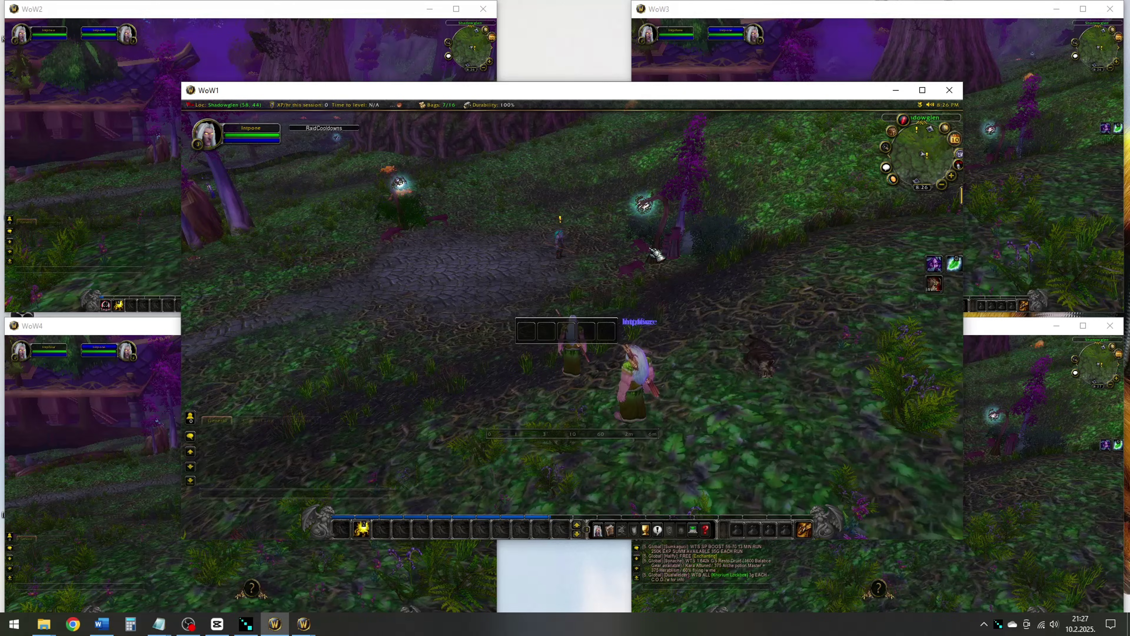
Step: Walk the party to Conservator Ilthalaine and accept The Balance of Nature quest
{"action": "left_click", "coordinate": [560, 243]}
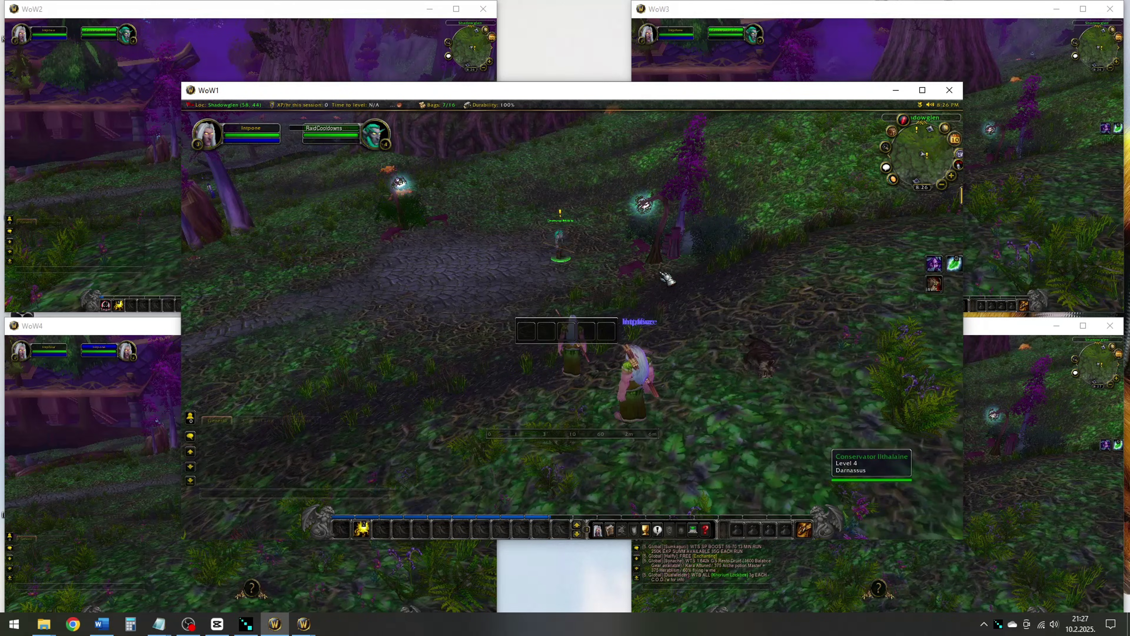
{"action": "key", "text": "w"}
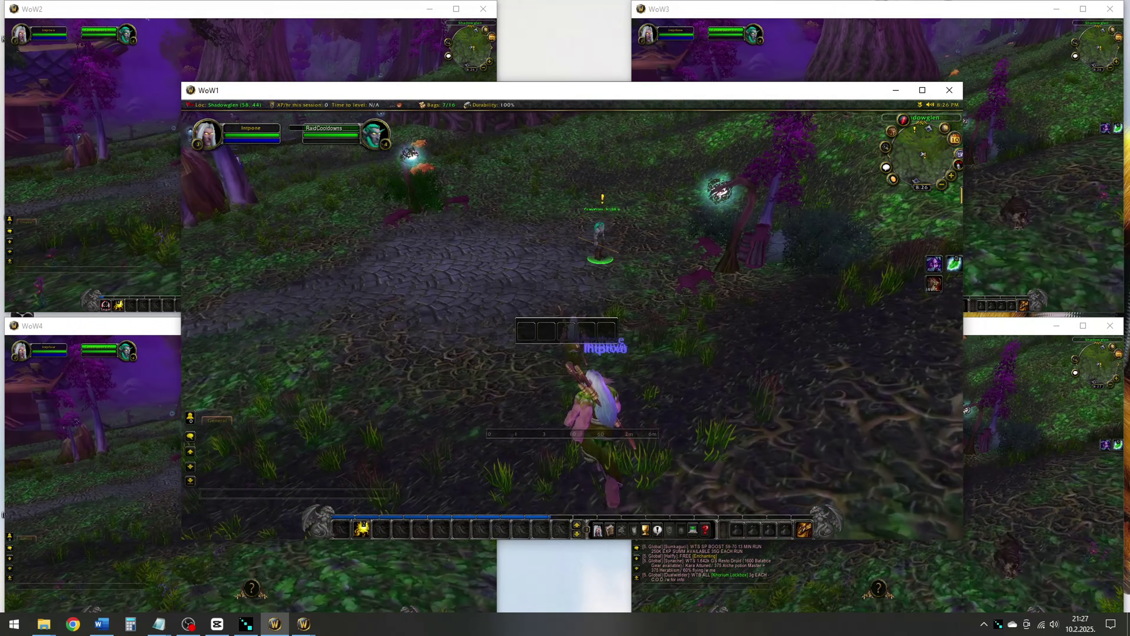
{"action": "key", "text": "w"}
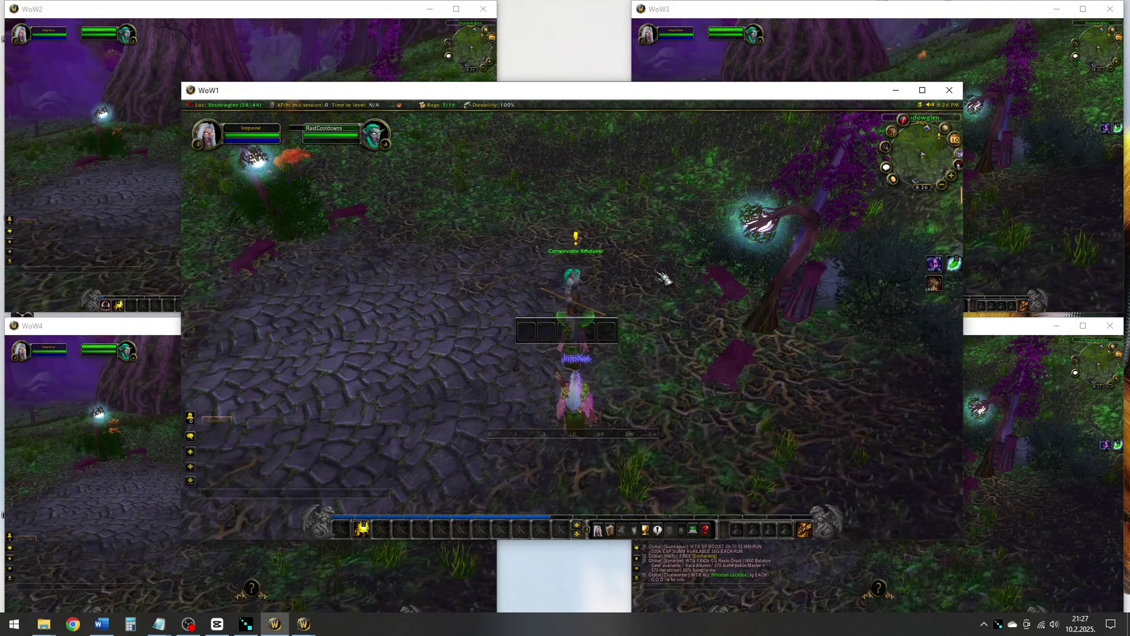
{"action": "key", "text": "f"}
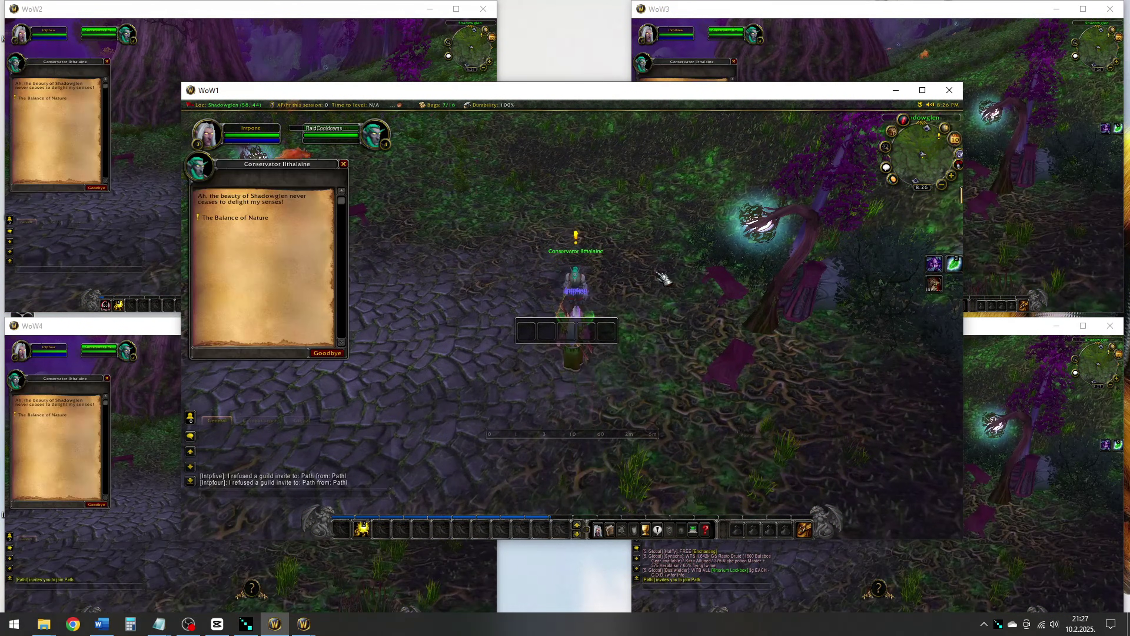
{"action": "left_click", "coordinate": [294, 220]}
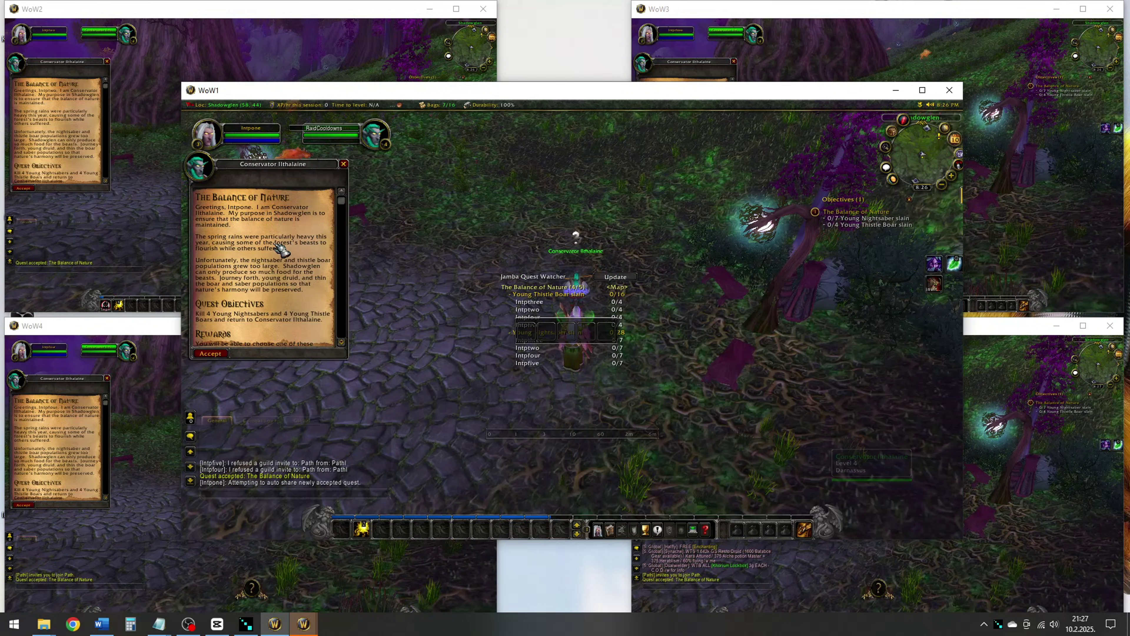
{"action": "left_click", "coordinate": [212, 354]}
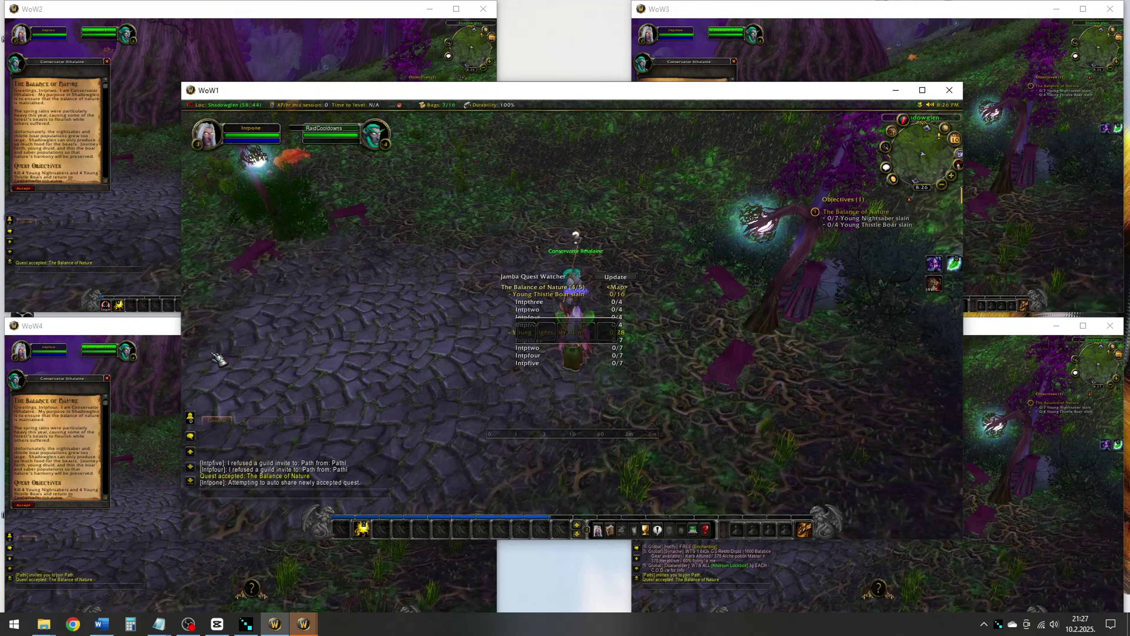
Step: Turn in The Balance of Nature, choosing the Archery Training Gloves reward
{"action": "left_click", "coordinate": [799, 582]}
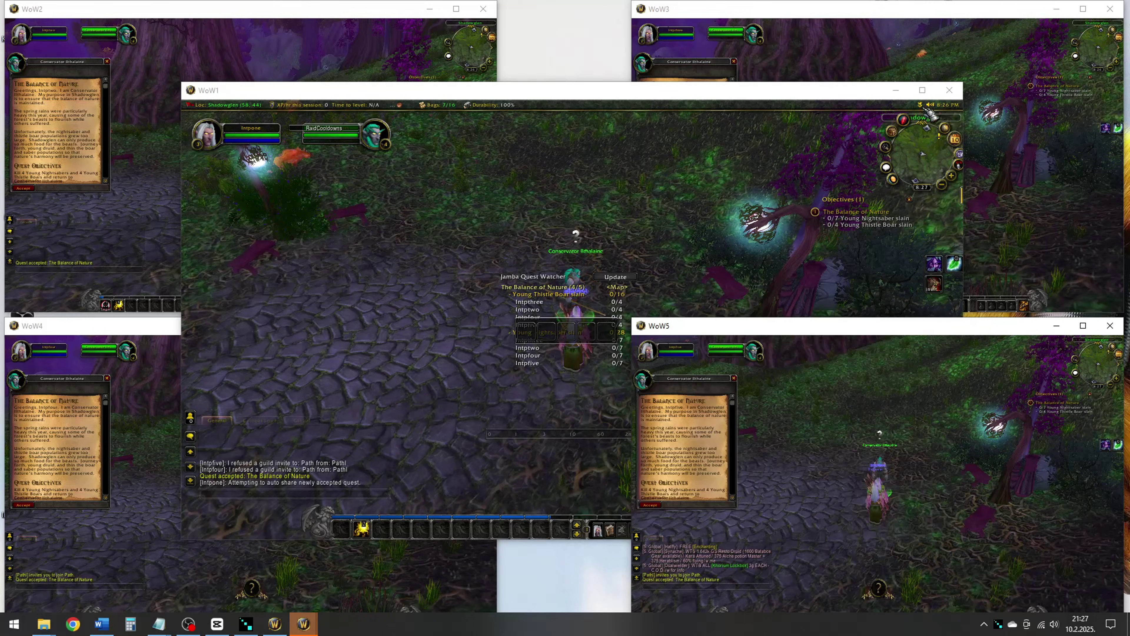
{"action": "left_click", "coordinate": [932, 66]}
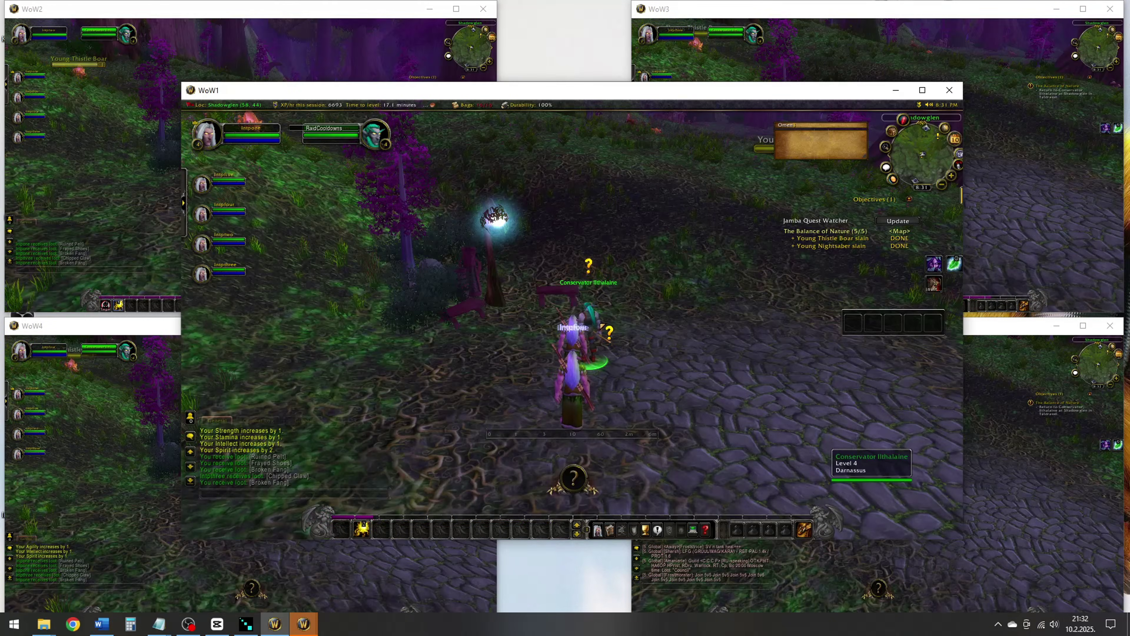
{"action": "key", "text": "f"}
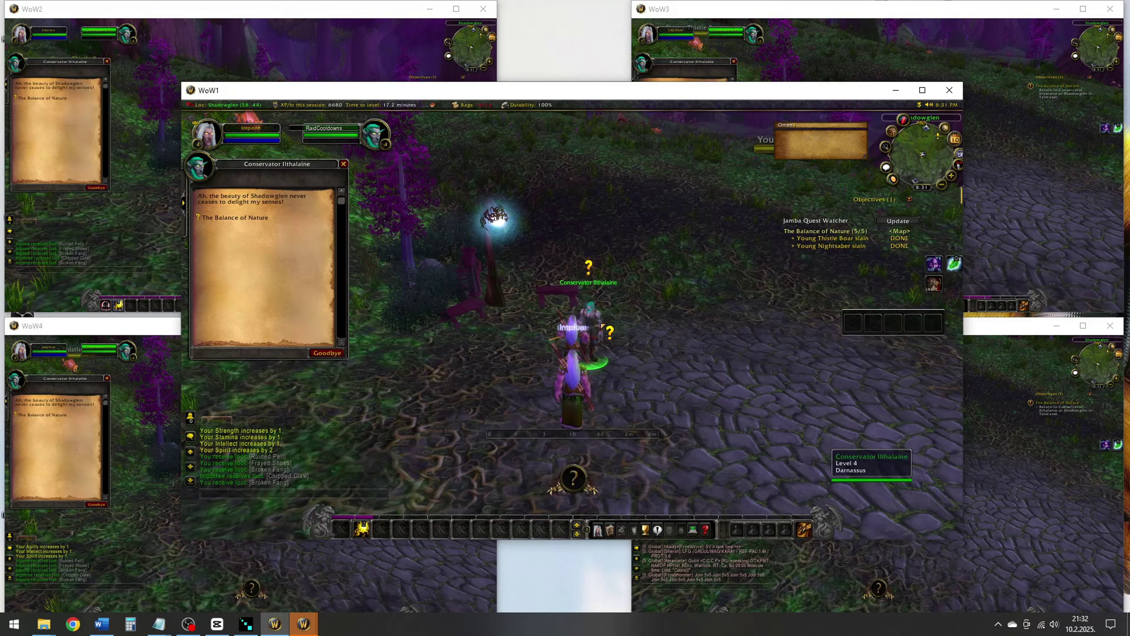
{"action": "left_click", "coordinate": [292, 220]}
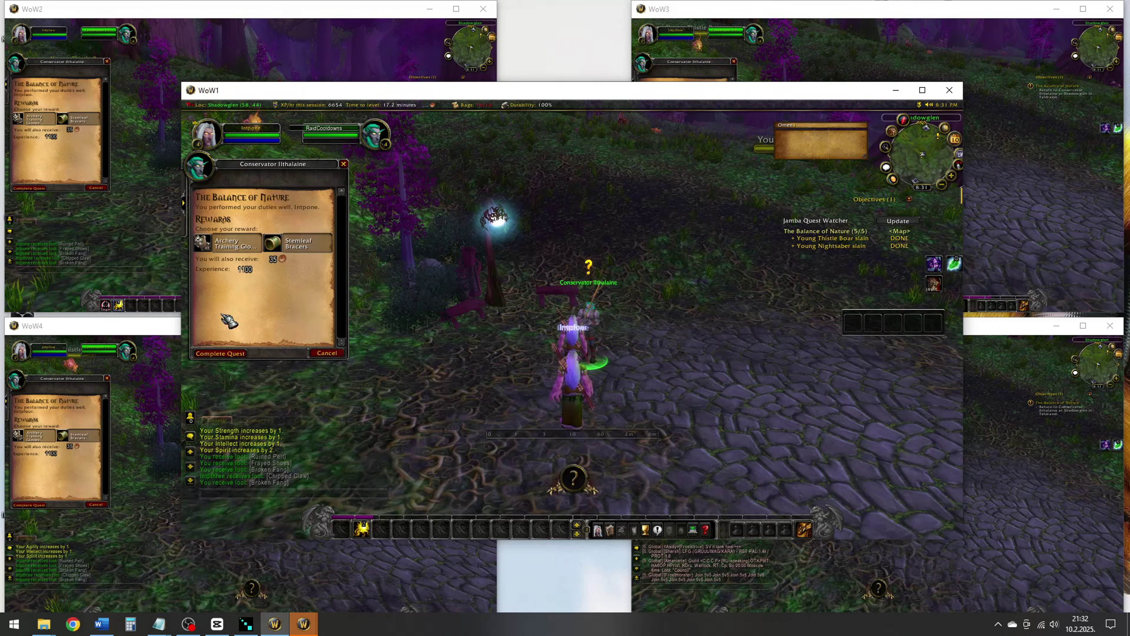
{"action": "left_click", "coordinate": [217, 255]}
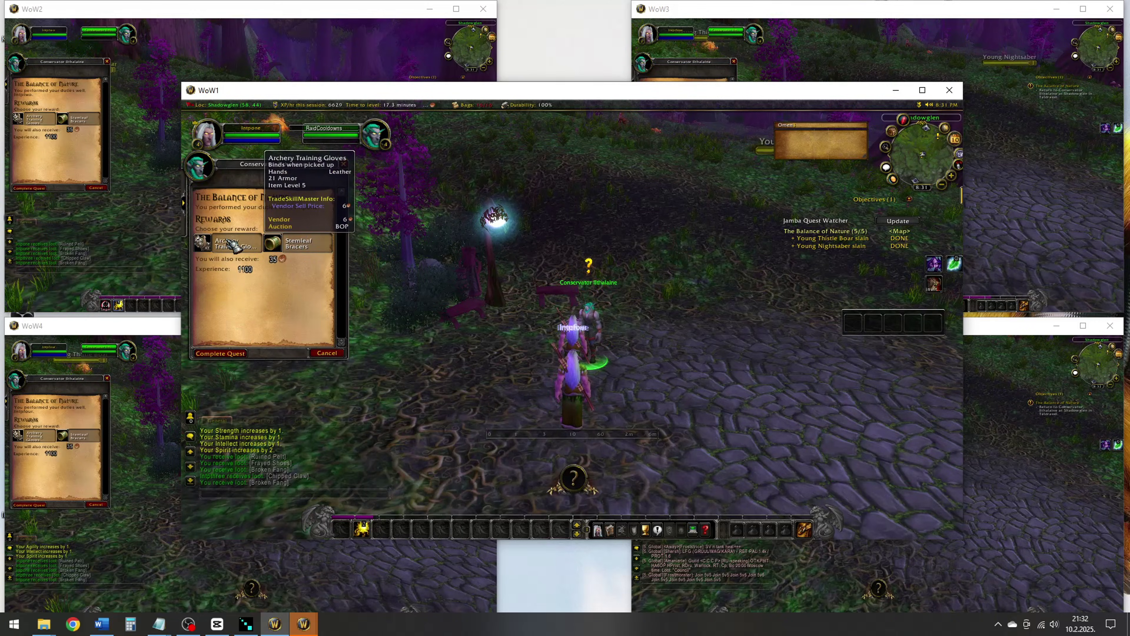
{"action": "left_click", "coordinate": [242, 354]}
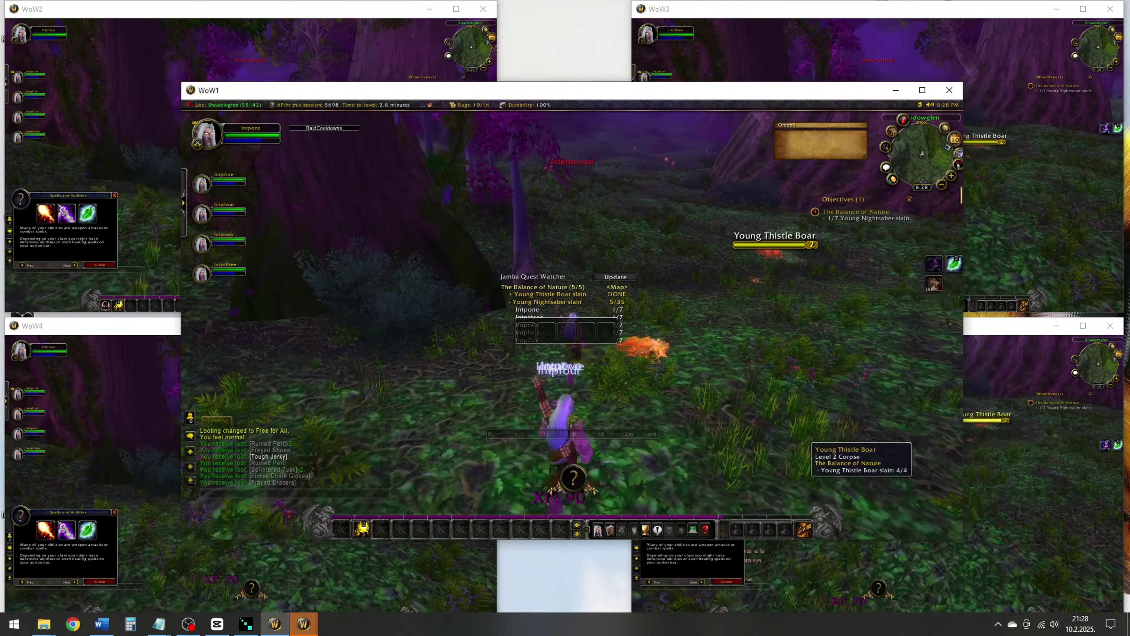
Step: Loot the boar and move the Jamba Quest Watcher to the right side of the screen
{"action": "right_click", "coordinate": [643, 348]}
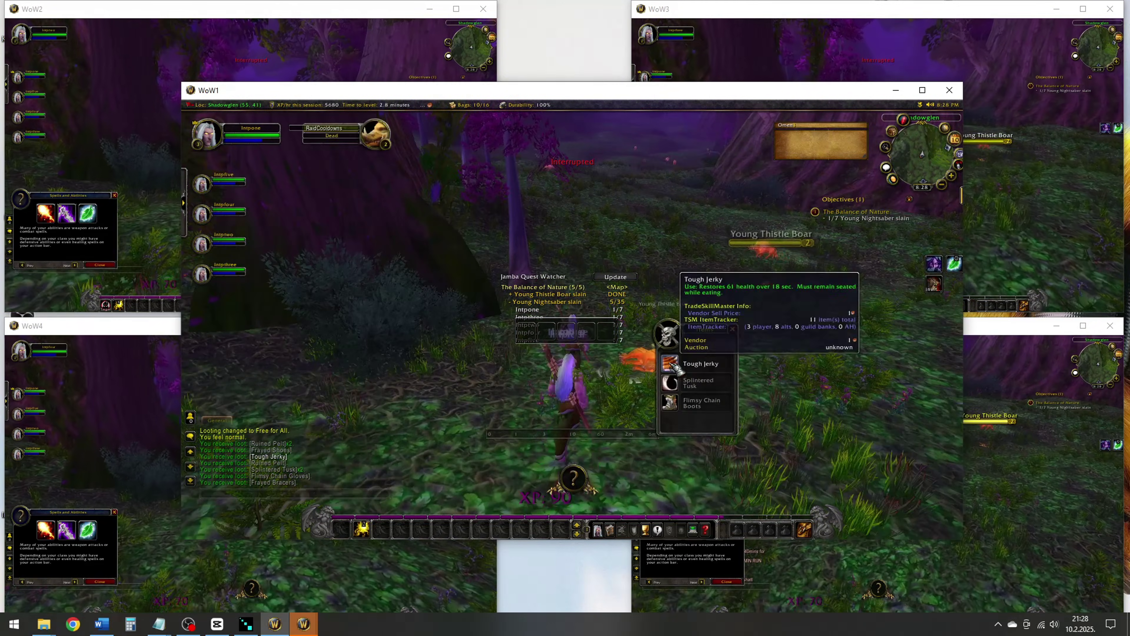
{"action": "key", "text": "w"}
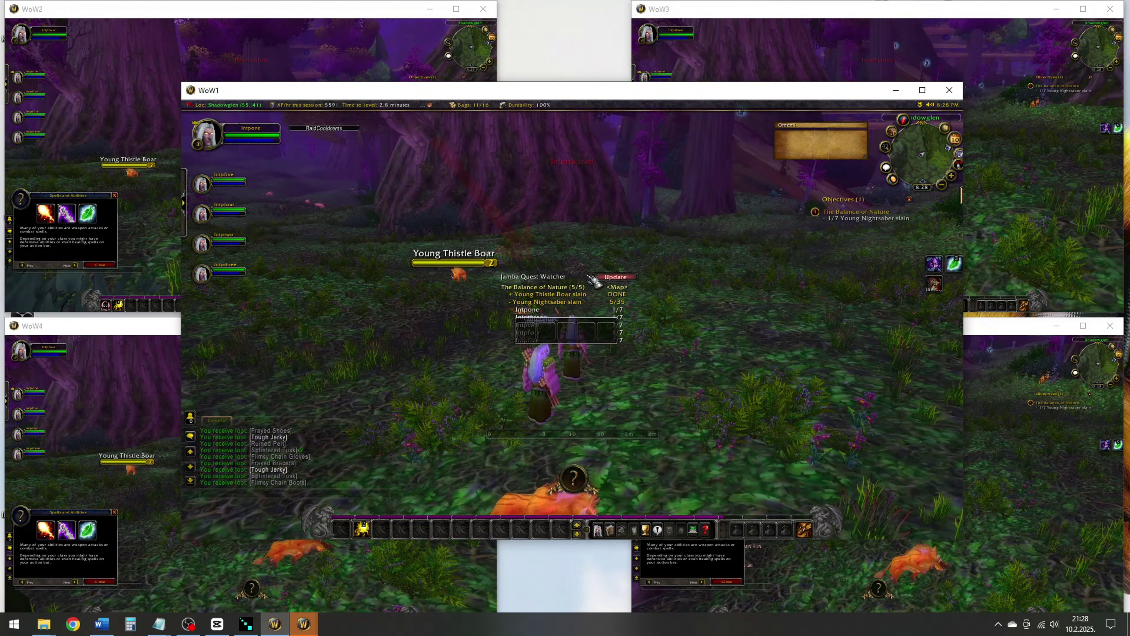
{"action": "left_click_drag", "start_coordinate": [663, 291], "coordinate": [879, 249]}
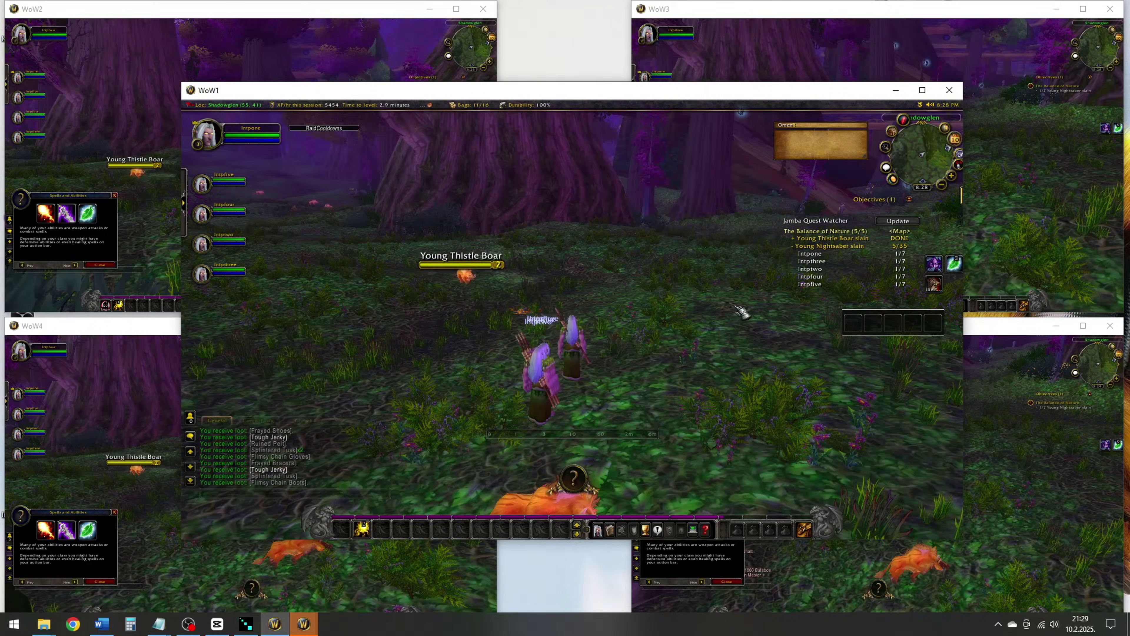
Step: Run the party through the forest toward the boars and check the world map
{"action": "key", "text": "w"}
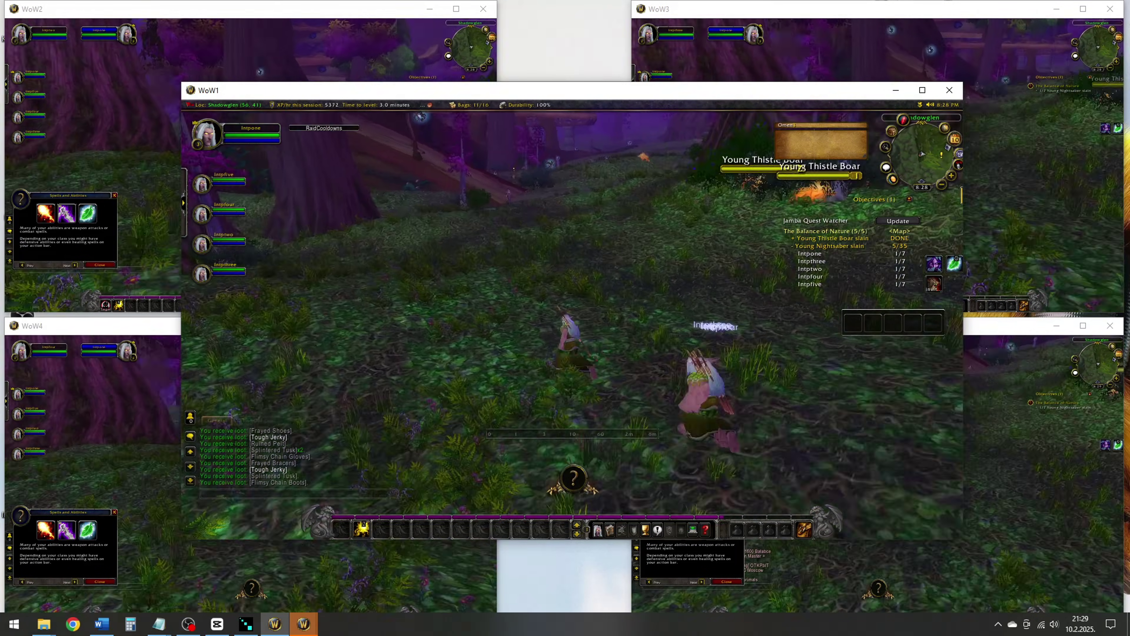
{"action": "key", "text": "a"}
{"action": "key", "text": "w"}
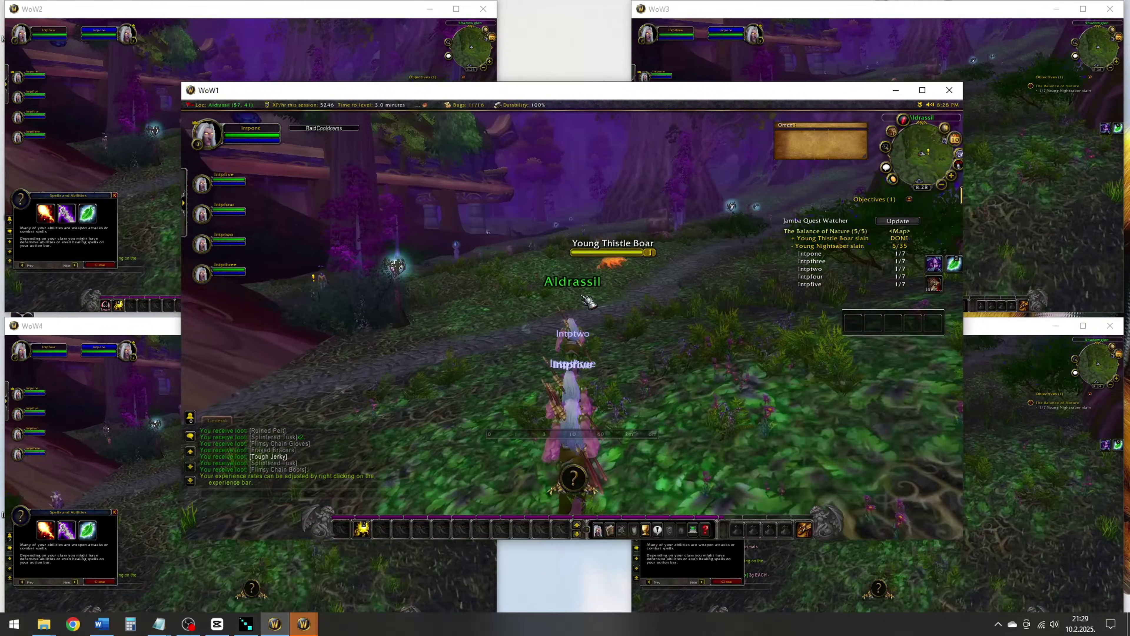
{"action": "key", "text": "d"}
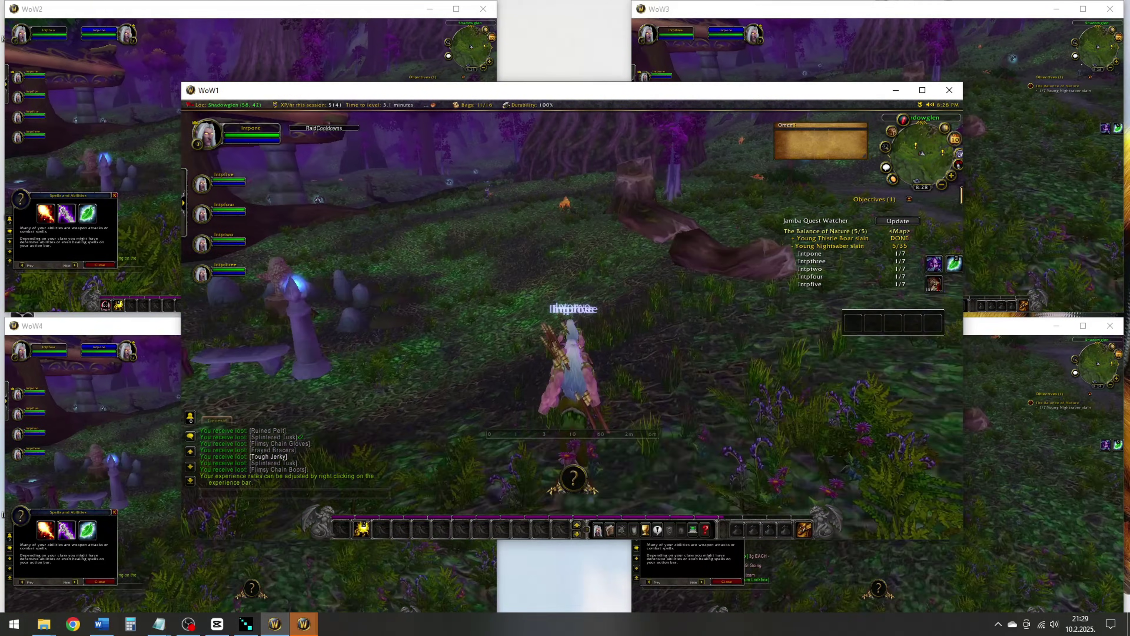
{"action": "key", "text": "m"}
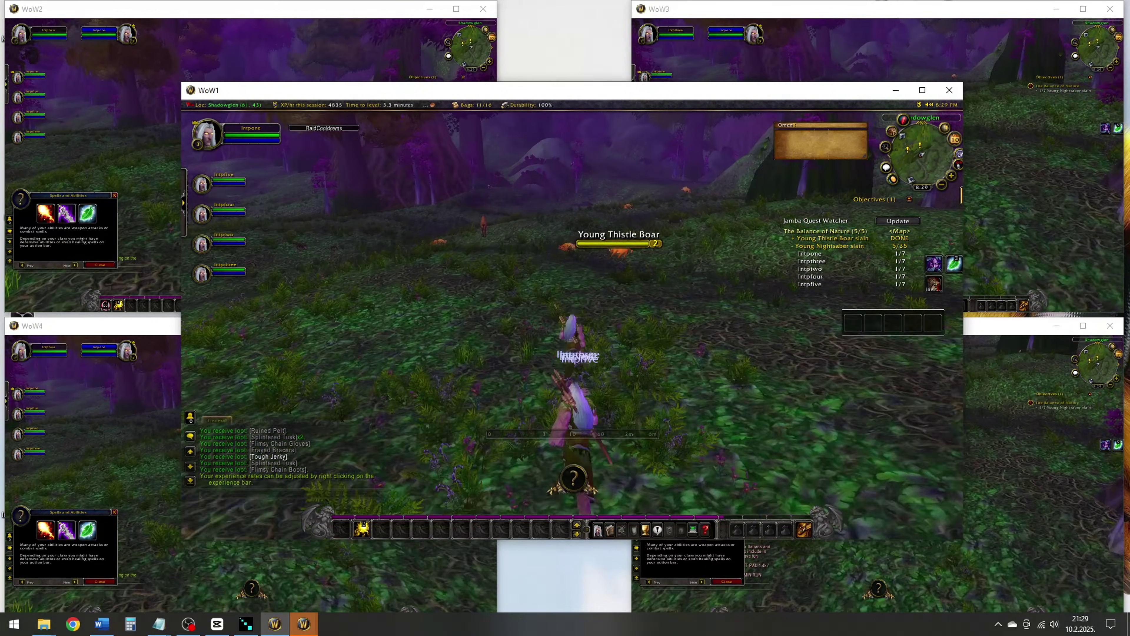
Step: Target Young Nightsabers and attack them with Wrath on key 2
{"action": "right_click", "coordinate": [647, 252]}
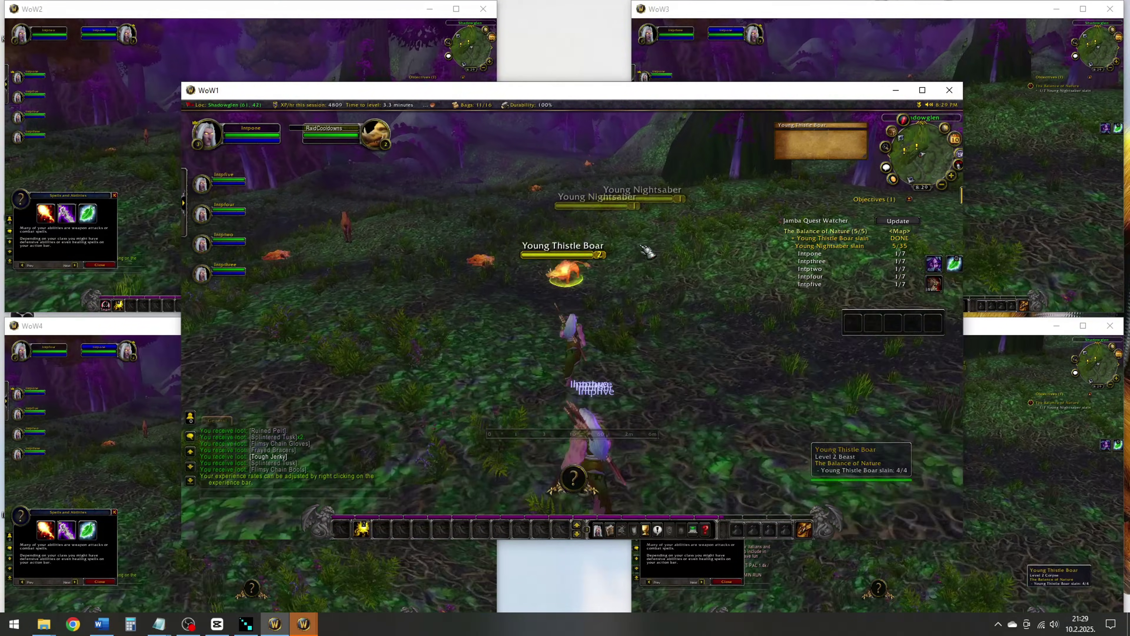
{"action": "left_click", "coordinate": [577, 227]}
{"action": "key", "text": "2"}
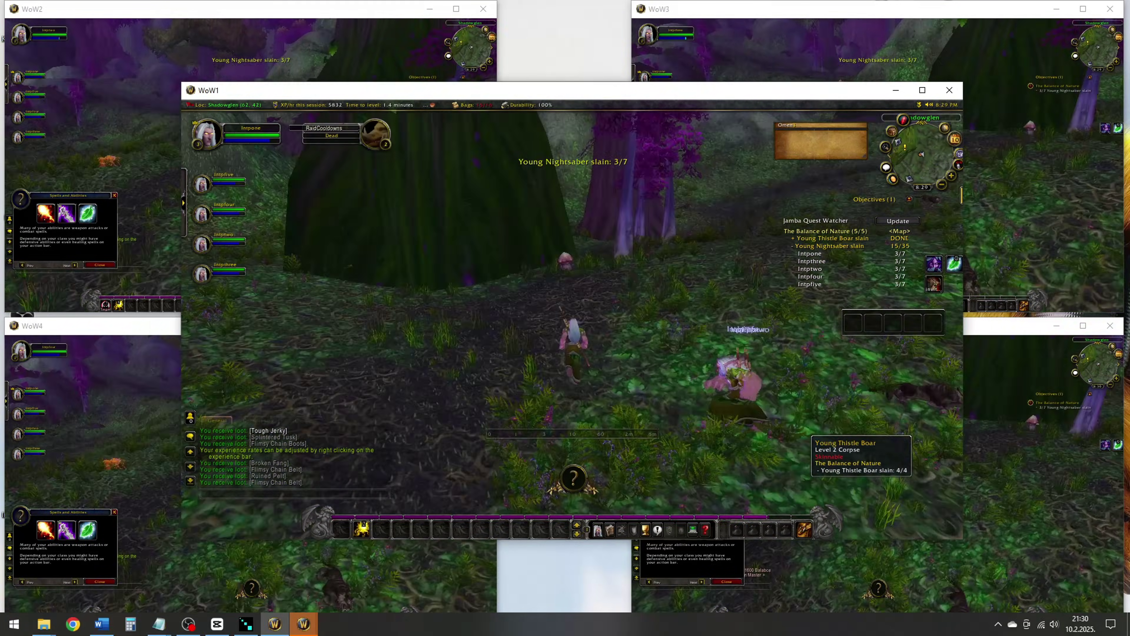
{"action": "left_click", "coordinate": [554, 232]}
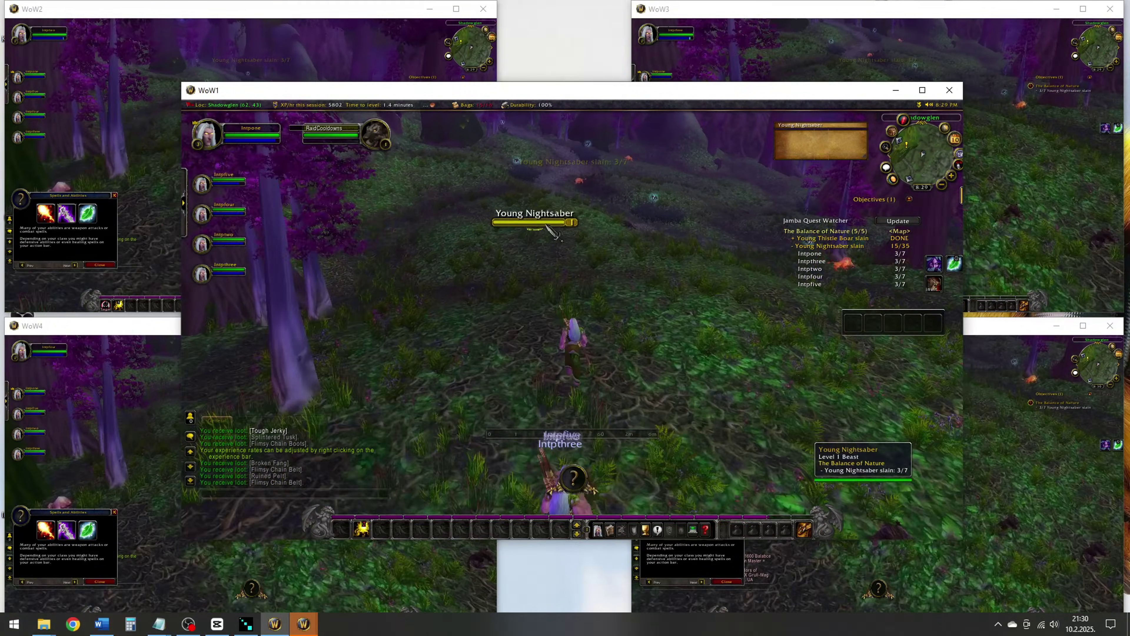
{"action": "key", "text": "2"}
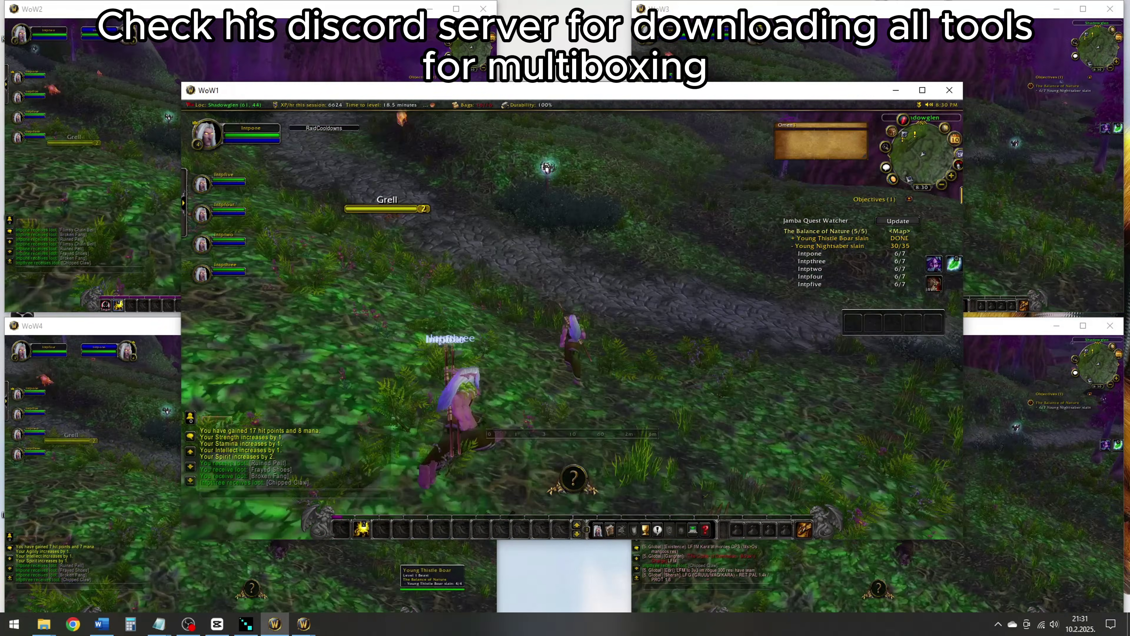
{"action": "key", "text": "2"}
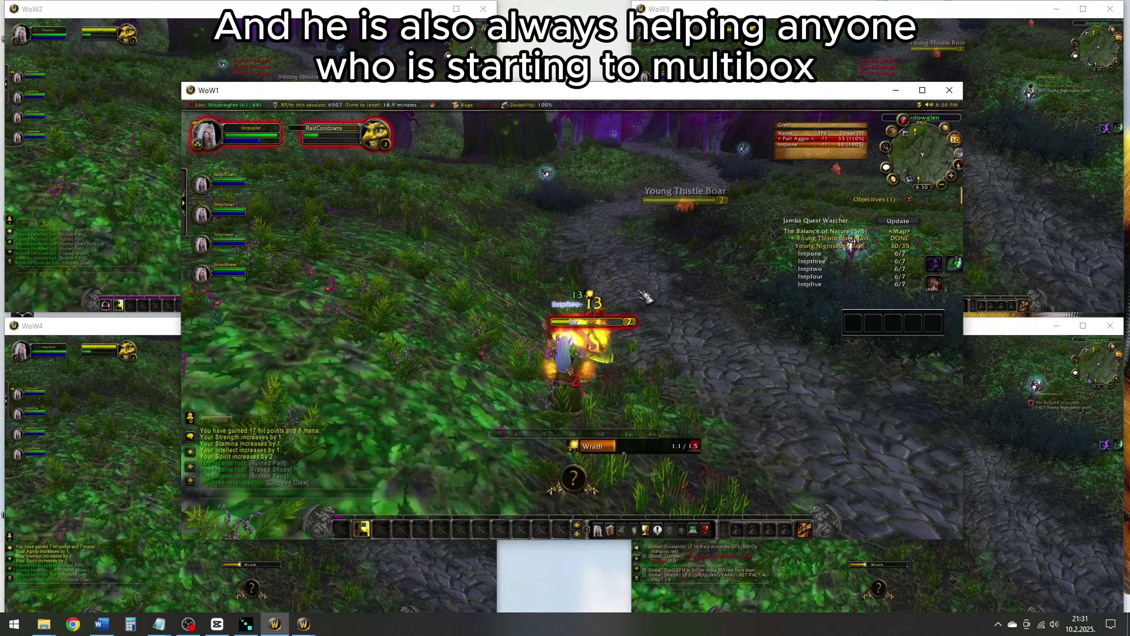
Step: Tab-target another Young Nightsaber, finish it with Wrath and loot its corpse
{"action": "key", "text": "d"}
{"action": "key", "text": "w"}
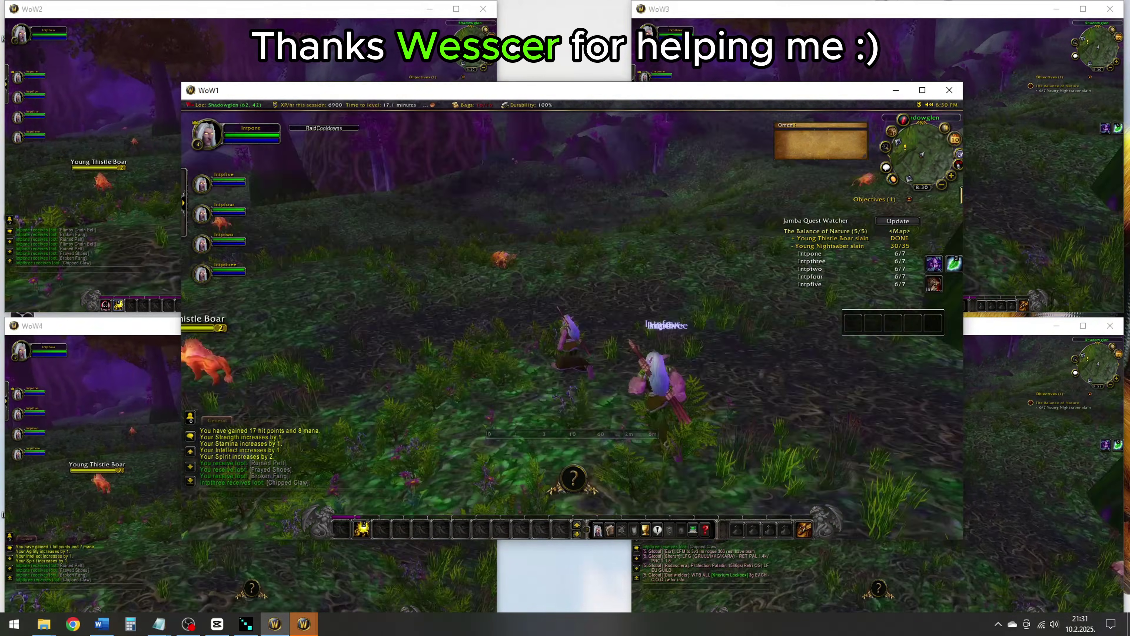
{"action": "key", "text": "Tab"}
{"action": "key", "text": "1"}
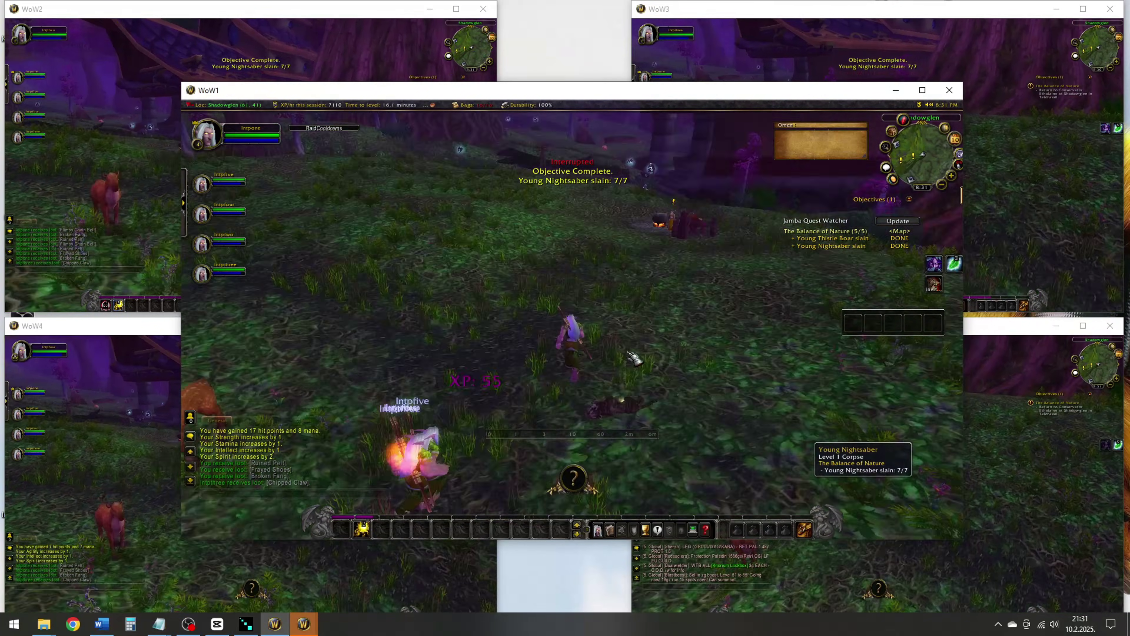
{"action": "right_click", "coordinate": [634, 358]}
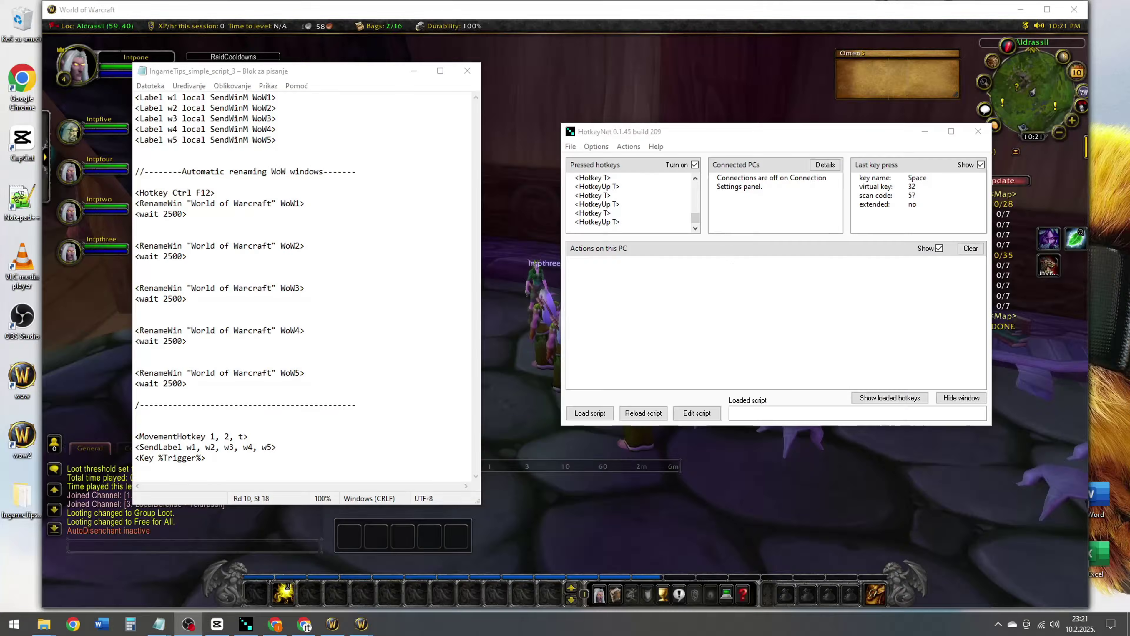
Step: Highlight the window-renaming block and its Ctrl F12 hotkey in the script
{"action": "mouse_move", "coordinate": [135, 171]}
{"action": "left_mouse_down"}
{"action": "mouse_move", "coordinate": [165, 374]}
{"action": "mouse_move", "coordinate": [366, 405]}
{"action": "left_mouse_up"}
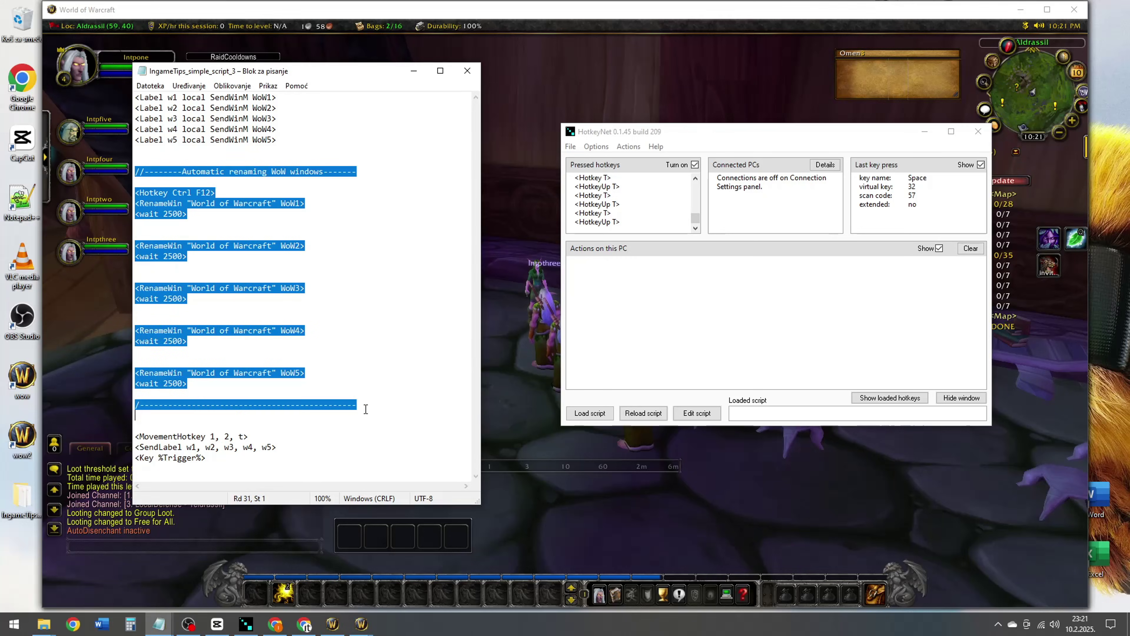
{"action": "left_click", "coordinate": [366, 405]}
{"action": "left_click_drag", "start_coordinate": [172, 192], "coordinate": [207, 192]}
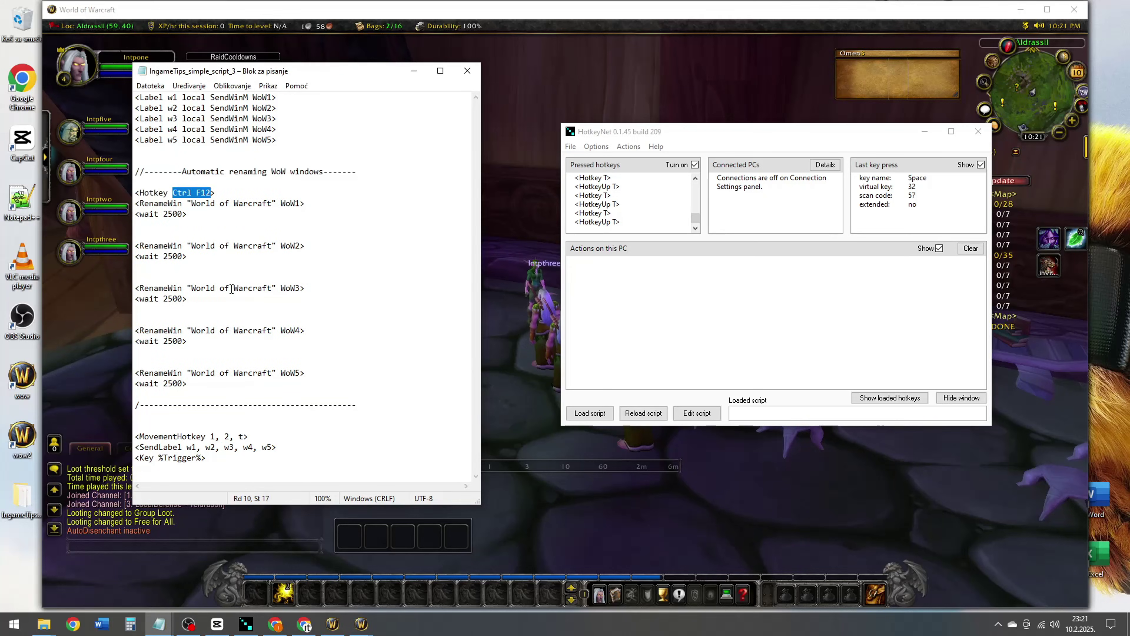
Step: Load IngameTips_simple_script_3 into HotkeyNet
{"action": "left_click", "coordinate": [252, 232]}
{"action": "left_click", "coordinate": [590, 413]}
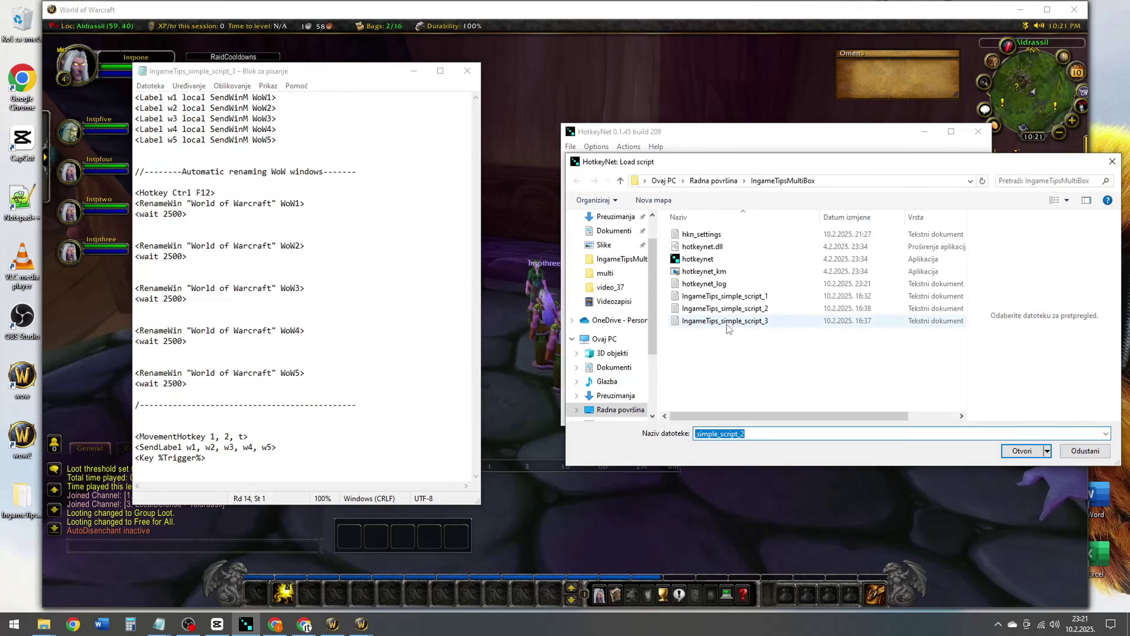
{"action": "left_click", "coordinate": [728, 321]}
{"action": "left_click", "coordinate": [1011, 451]}
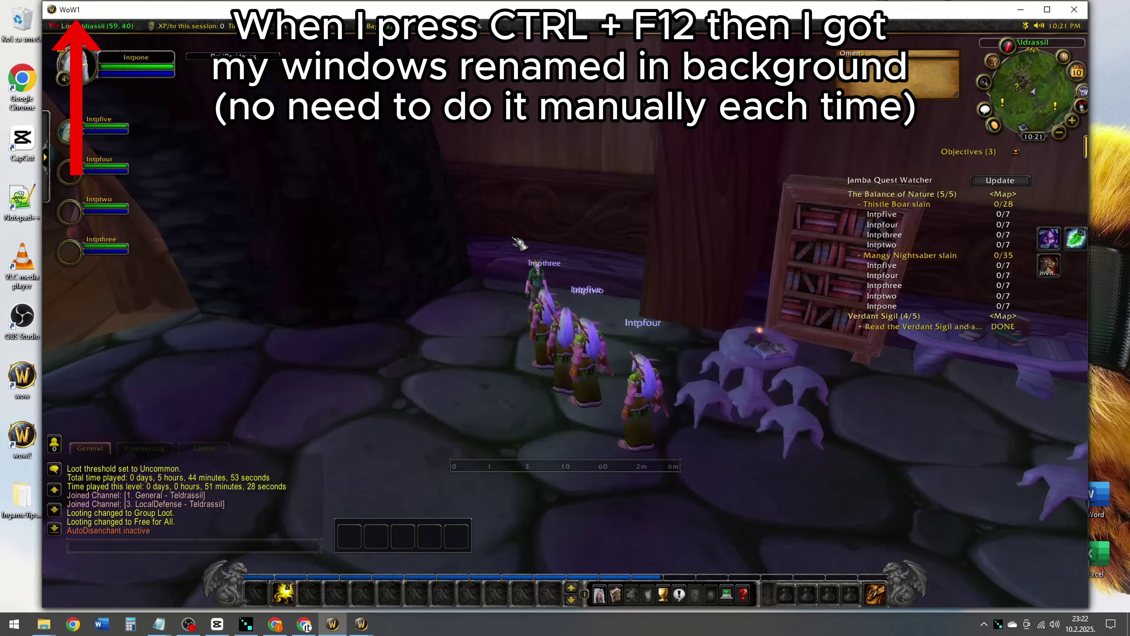
{"action": "mouse_move", "coordinate": [364, 627]}
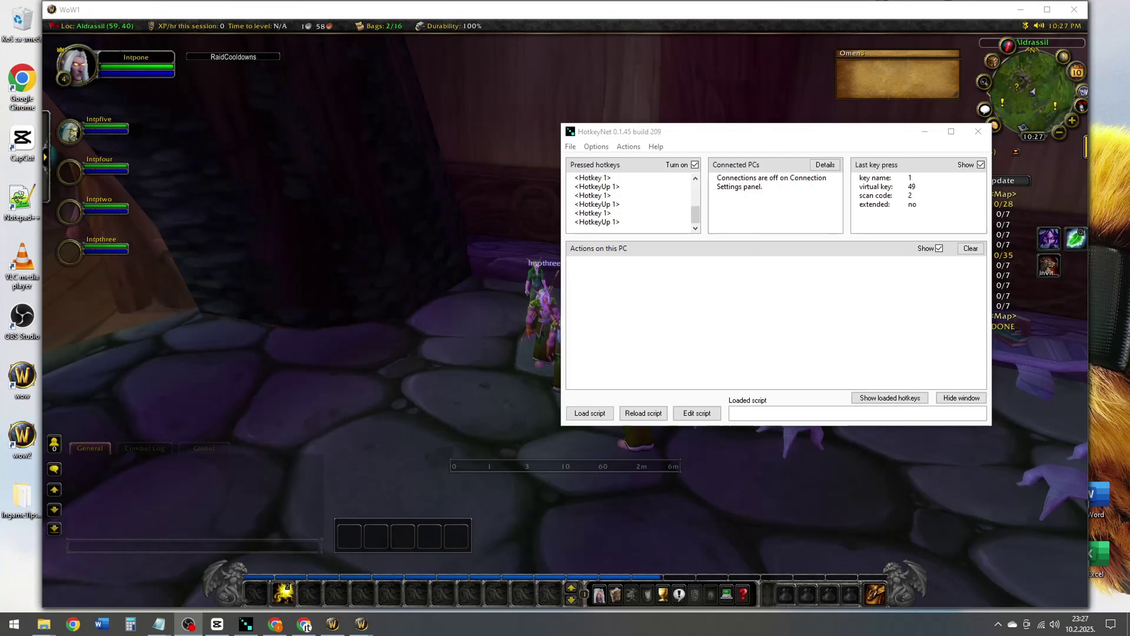
Step: Load IngameTips_simple_script_4 into HotkeyNet
{"action": "left_click", "coordinate": [589, 412]}
{"action": "left_click", "coordinate": [648, 331]}
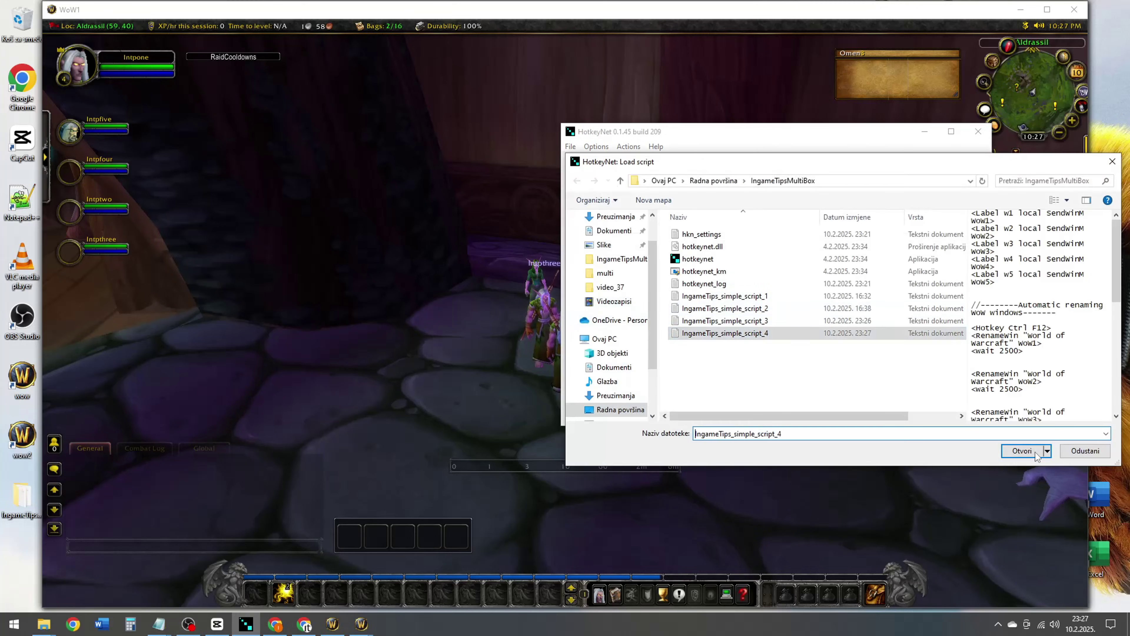
{"action": "double_click", "coordinate": [647, 329]}
Step: Review the Ctrl F11 resize-windows hotkey lines in Notepad, then bring WoW1 forward
{"action": "left_click", "coordinate": [687, 414]}
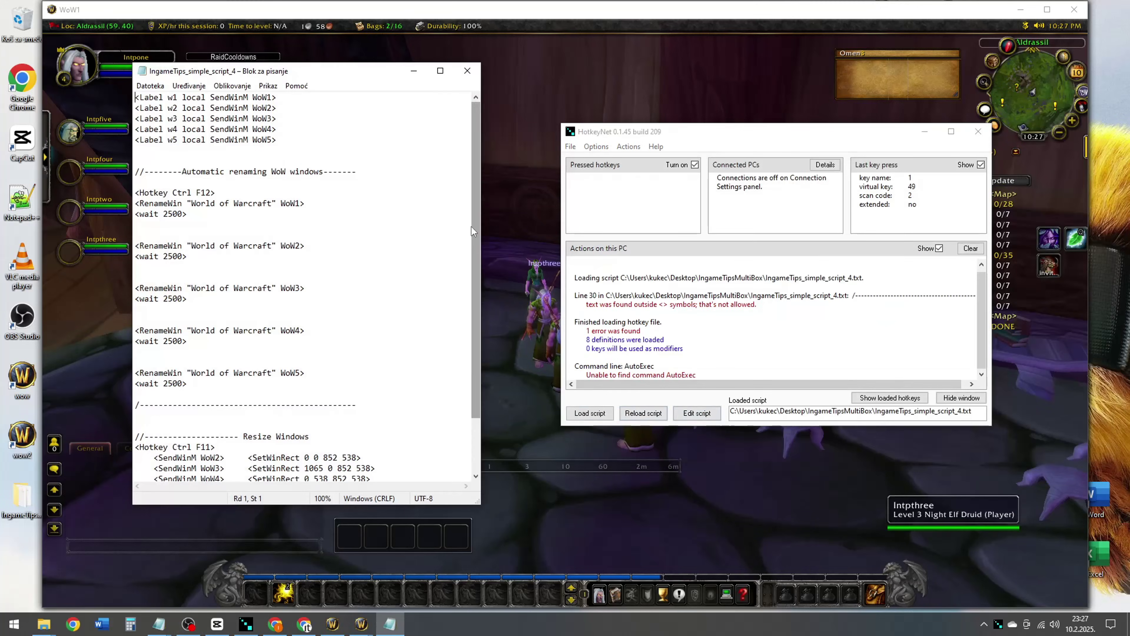
{"action": "left_click_drag", "start_coordinate": [474, 232], "coordinate": [474, 276]}
{"action": "mouse_move", "coordinate": [385, 426]}
{"action": "left_mouse_down"}
{"action": "mouse_move", "coordinate": [187, 404]}
{"action": "mouse_move", "coordinate": [136, 383]}
{"action": "mouse_move", "coordinate": [195, 383]}
{"action": "left_mouse_up"}
{"action": "left_click", "coordinate": [172, 386]}
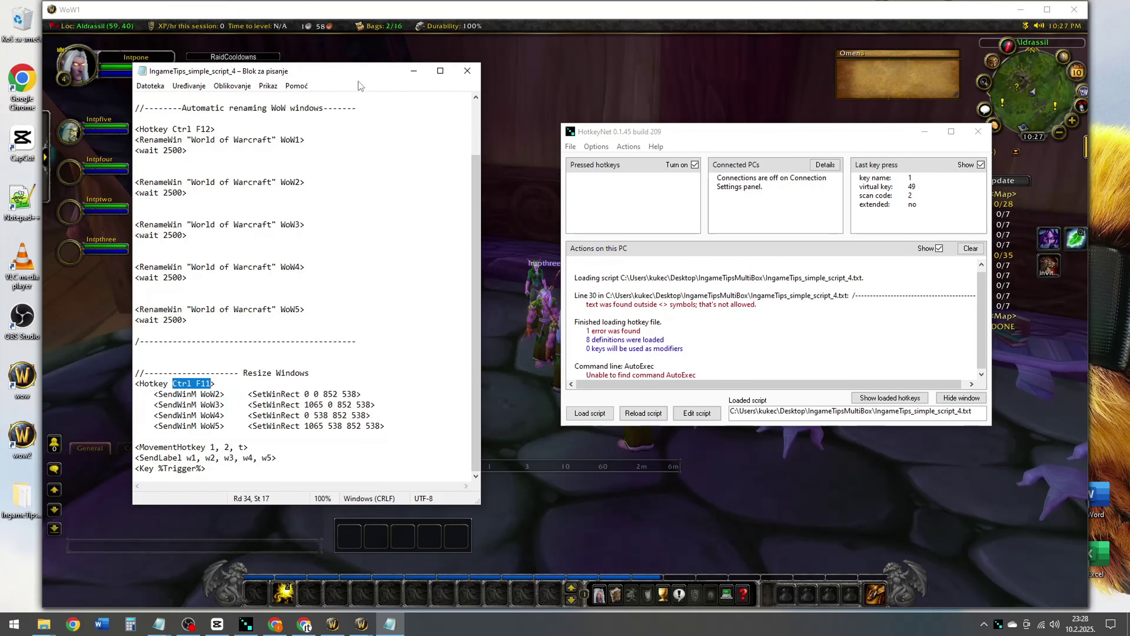
{"action": "left_click", "coordinate": [412, 73]}
{"action": "left_click", "coordinate": [480, 166]}
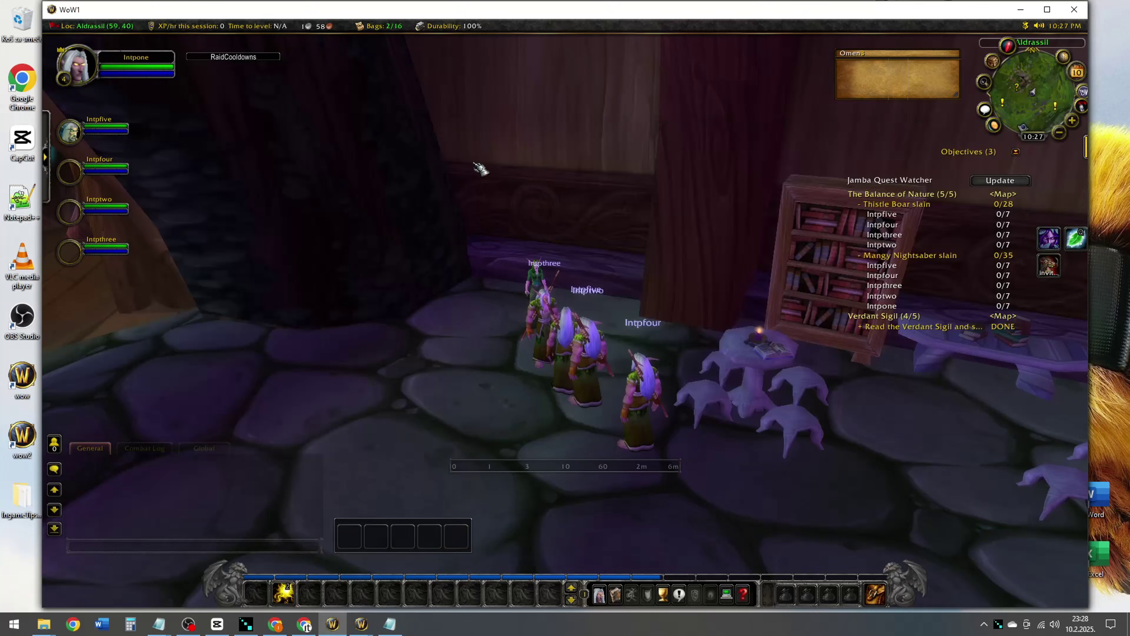
Step: Tile the five game windows with Ctrl F11 and highlight the CapsLockOn A-Z hotkey block
{"action": "key", "text": "ctrl+F11"}
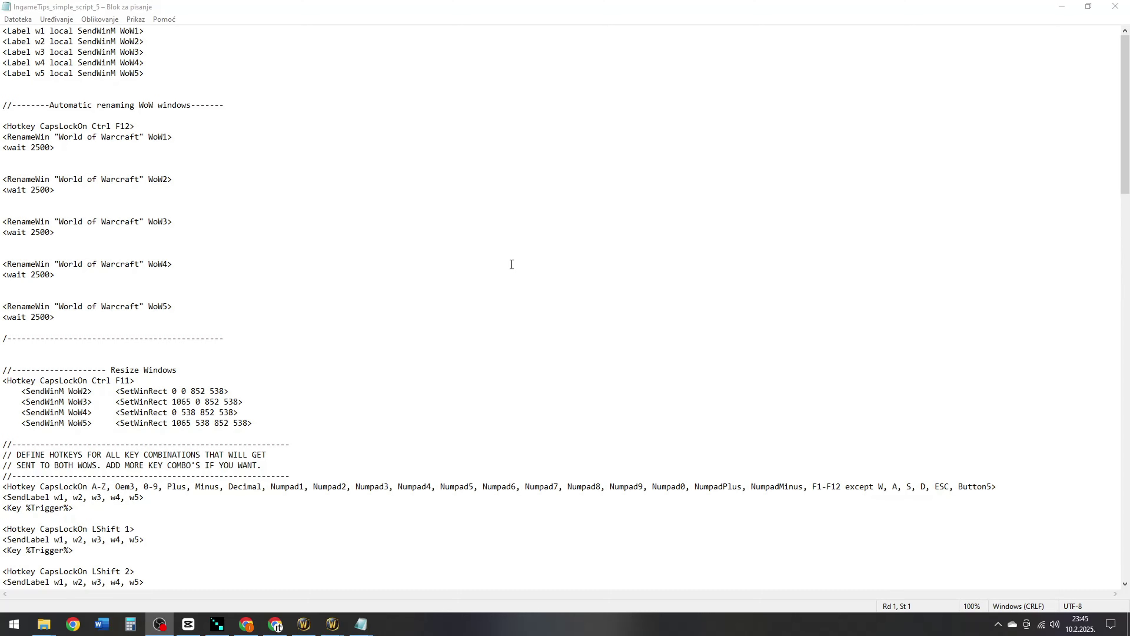
{"action": "scroll", "coordinate": [512, 264], "scroll_direction": "down", "scroll_amount": 4}
{"action": "left_click_drag", "start_coordinate": [79, 381], "coordinate": [2, 363]}
{"action": "left_click", "coordinate": [342, 378]}
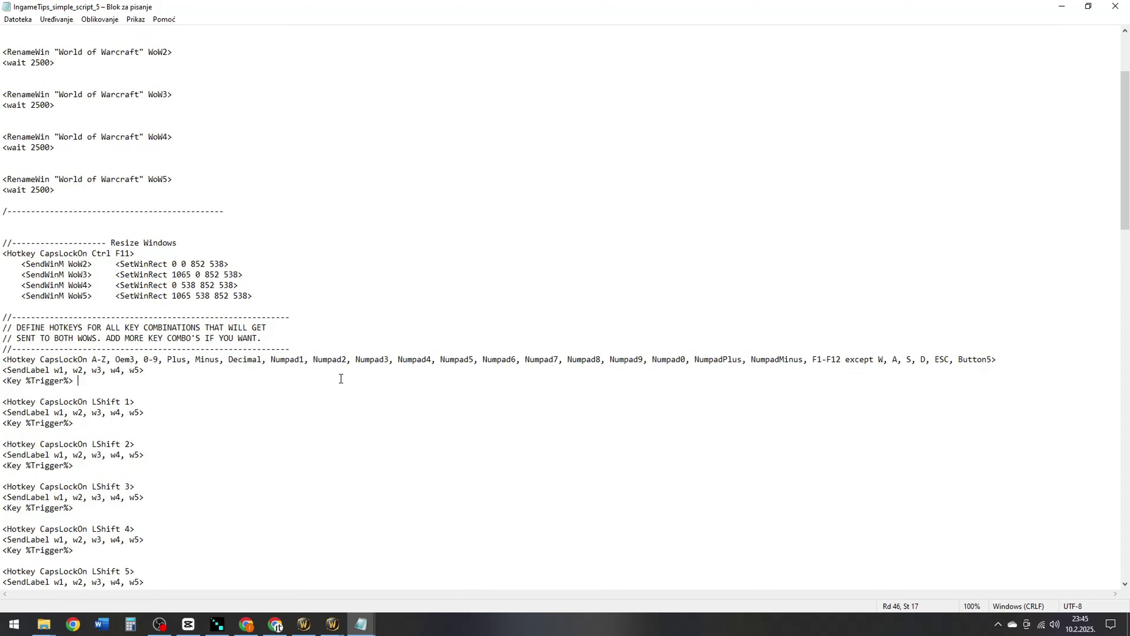
Step: Highlight the Ctrl 1 through Ctrl 5 hotkeys and the LShift Q key combination
{"action": "scroll", "coordinate": [212, 391], "scroll_direction": "down", "scroll_amount": 5}
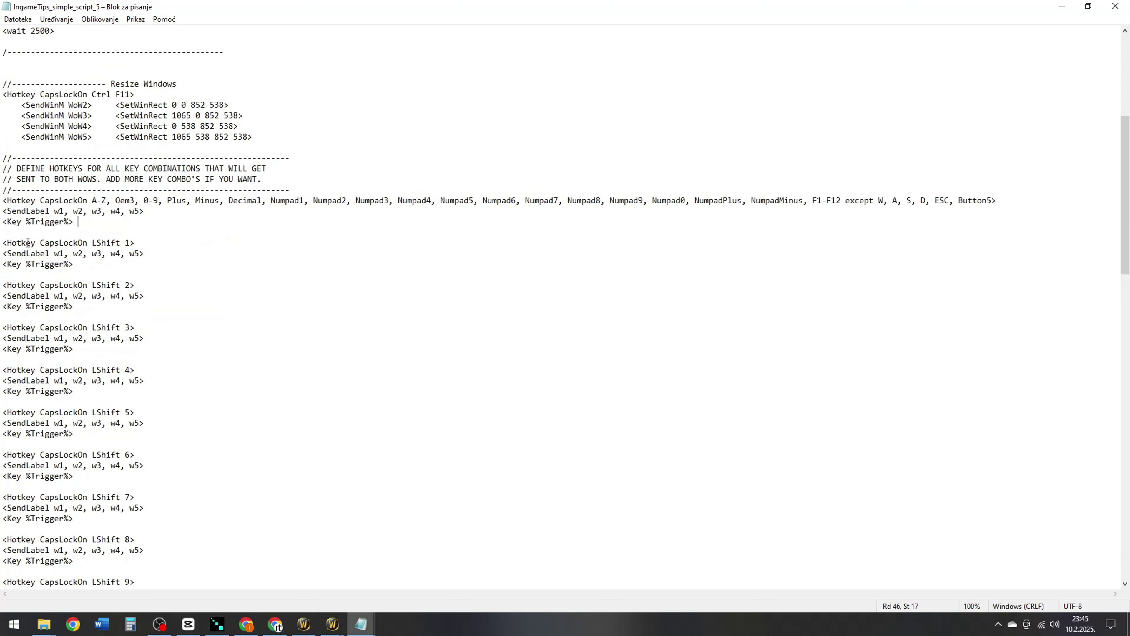
{"action": "mouse_move", "coordinate": [3, 244]}
{"action": "left_mouse_down"}
{"action": "mouse_move", "coordinate": [53, 265]}
{"action": "mouse_move", "coordinate": [152, 339]}
{"action": "left_mouse_up"}
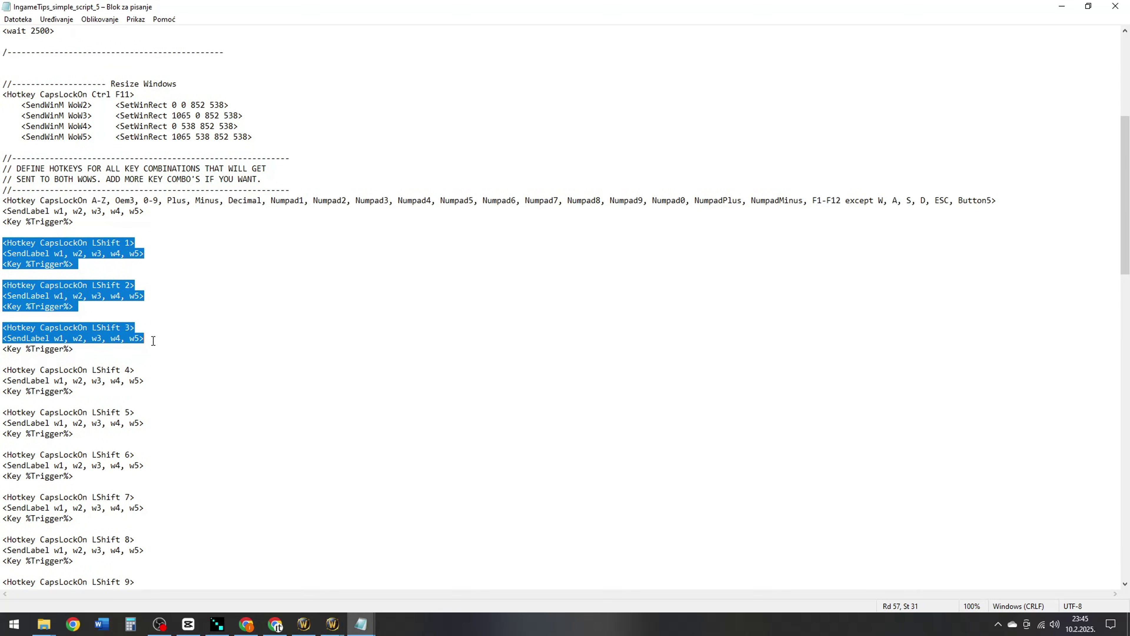
{"action": "scroll", "coordinate": [153, 339], "scroll_direction": "down", "scroll_amount": 4}
{"action": "scroll", "coordinate": [153, 338], "scroll_direction": "down", "scroll_amount": 8}
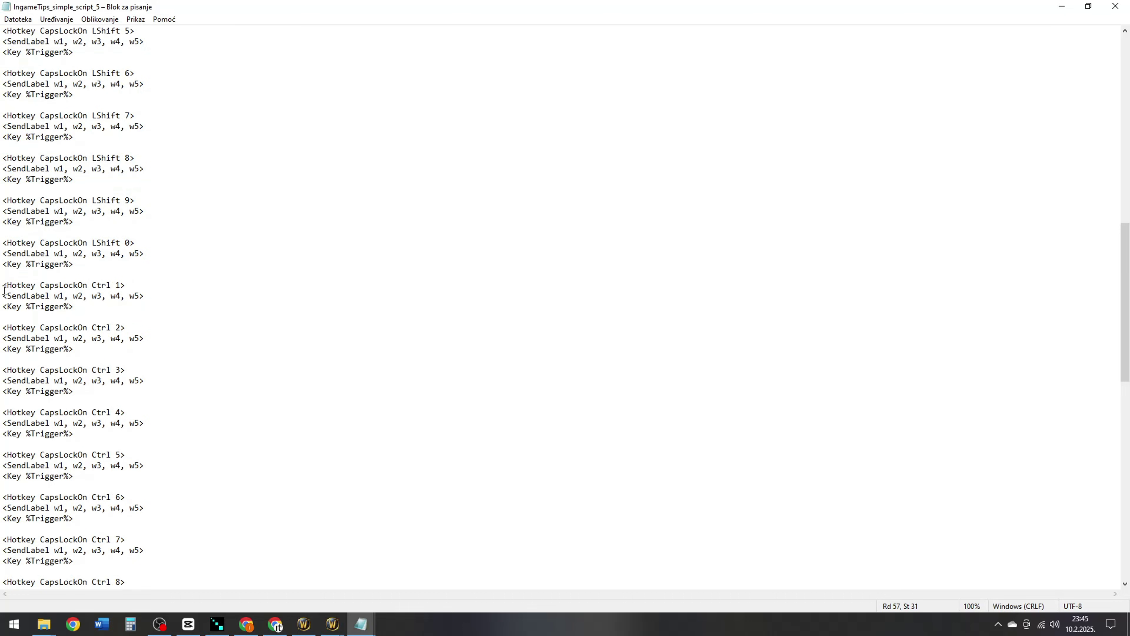
{"action": "mouse_move", "coordinate": [5, 288]}
{"action": "left_mouse_down"}
{"action": "mouse_move", "coordinate": [161, 403]}
{"action": "mouse_move", "coordinate": [165, 508]}
{"action": "left_mouse_up"}
{"action": "scroll", "coordinate": [195, 472], "scroll_direction": "down", "scroll_amount": 5}
{"action": "left_click", "coordinate": [161, 436]}
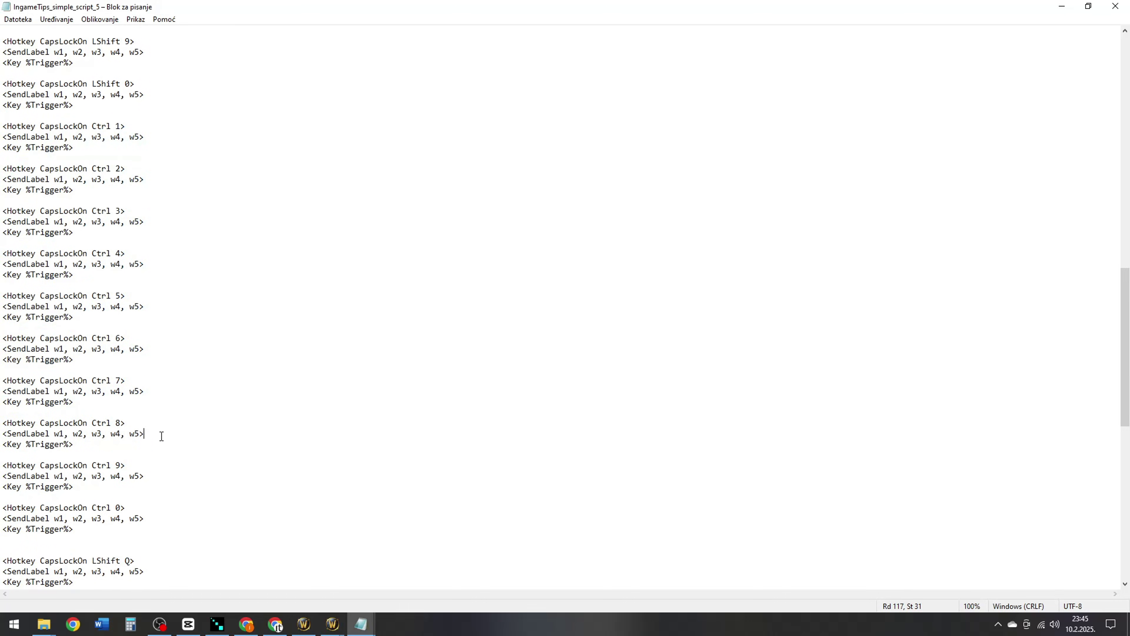
{"action": "scroll", "coordinate": [178, 436], "scroll_direction": "down", "scroll_amount": 2}
{"action": "left_click_drag", "start_coordinate": [93, 497], "coordinate": [157, 501]}
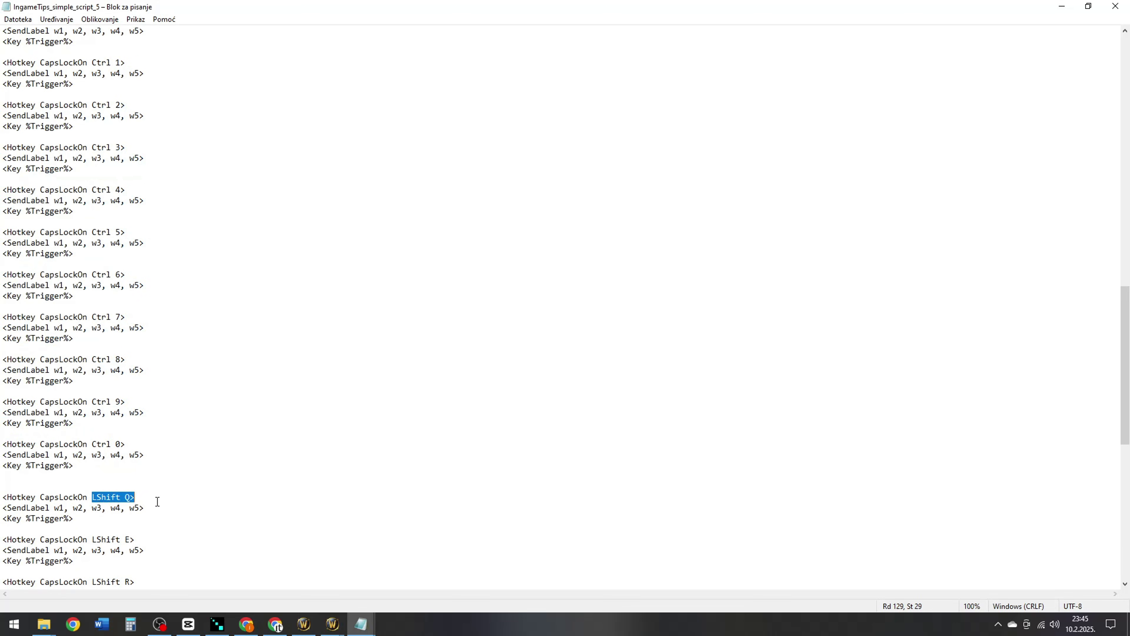
{"action": "left_click_drag", "start_coordinate": [93, 539], "coordinate": [157, 540]}
{"action": "scroll", "coordinate": [164, 532], "scroll_direction": "down", "scroll_amount": 5}
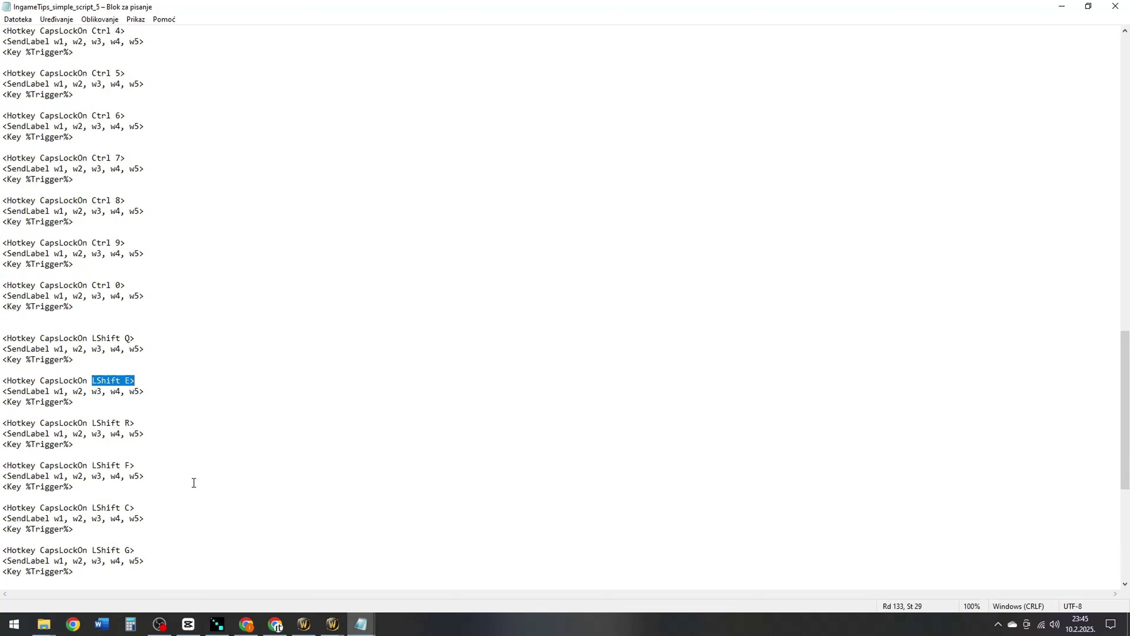
Step: Highlight CapsLockOn on the LShift E, LShift Q, Ctrl 0, Ctrl 8, Ctrl 1, LShift 3 and A-Z hotkeys
{"action": "double_click", "coordinate": [55, 380]}
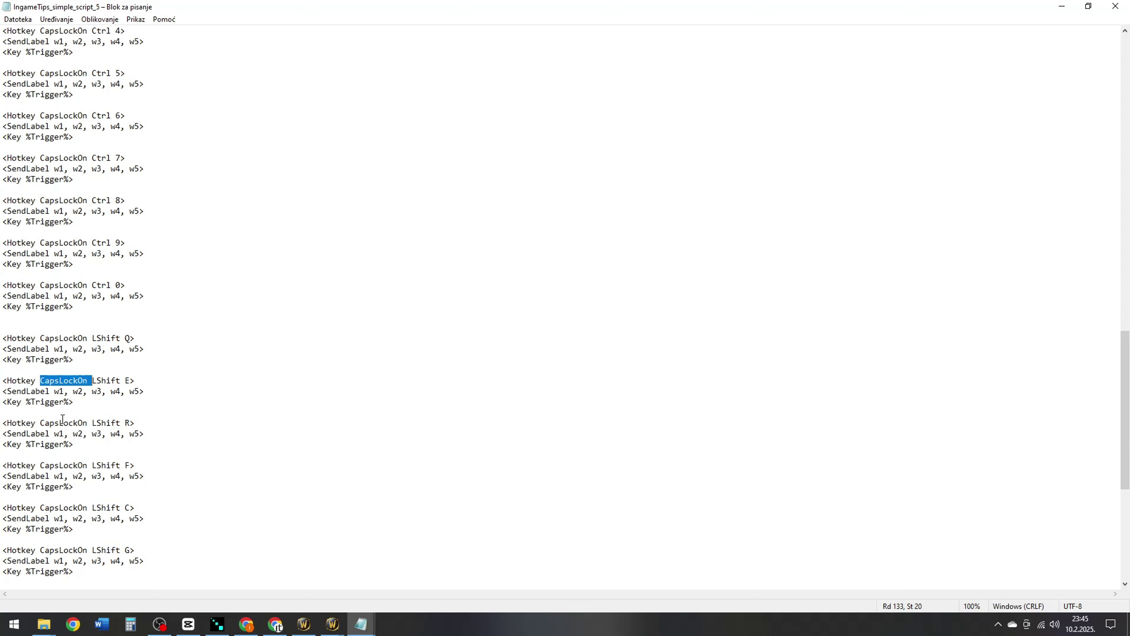
{"action": "double_click", "coordinate": [61, 423]}
{"action": "double_click", "coordinate": [67, 338]}
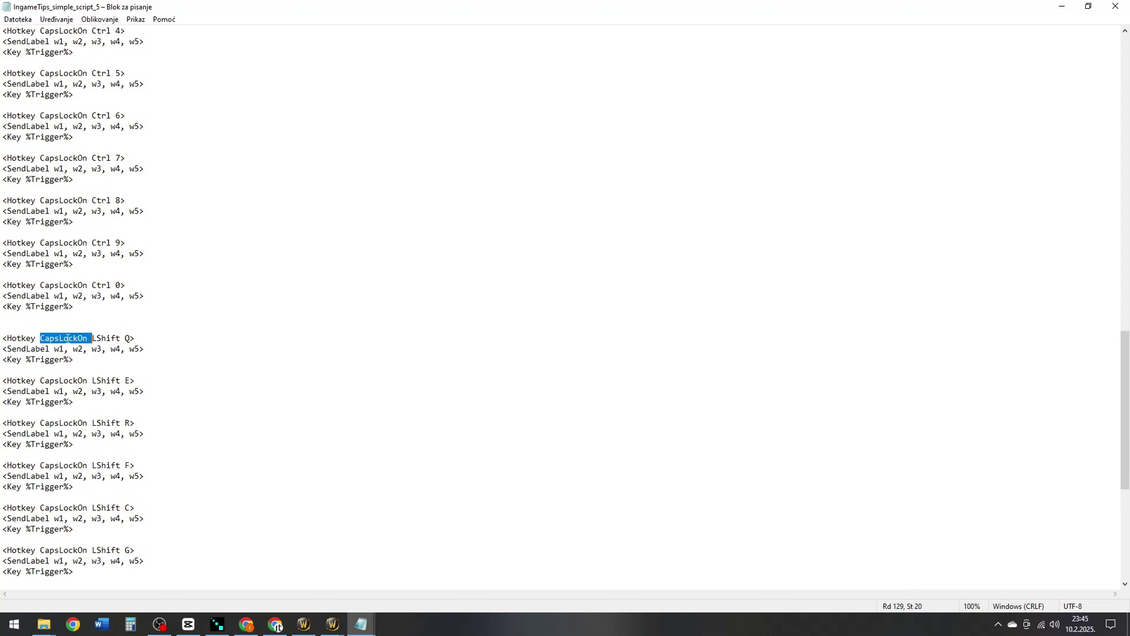
{"action": "double_click", "coordinate": [67, 285]}
{"action": "double_click", "coordinate": [63, 201]}
{"action": "scroll", "coordinate": [89, 267], "scroll_direction": "up", "scroll_amount": 7}
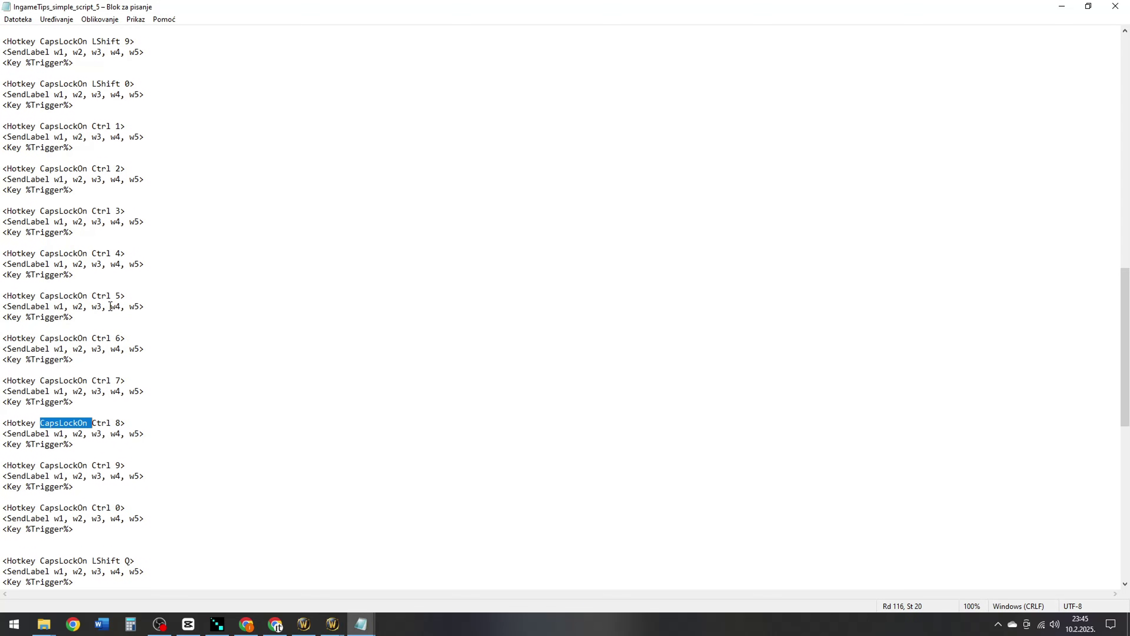
{"action": "scroll", "coordinate": [110, 306], "scroll_direction": "up", "scroll_amount": 2}
{"action": "double_click", "coordinate": [65, 189]}
{"action": "scroll", "coordinate": [94, 288], "scroll_direction": "up", "scroll_amount": 11}
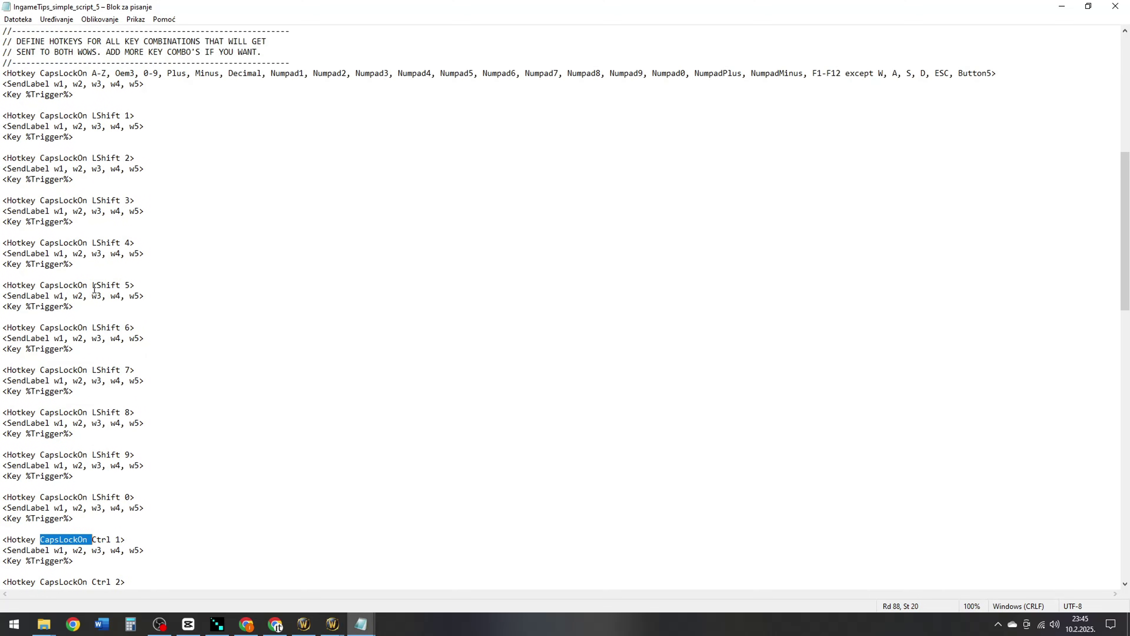
{"action": "double_click", "coordinate": [76, 201]}
{"action": "scroll", "coordinate": [89, 276], "scroll_direction": "up", "scroll_amount": 3}
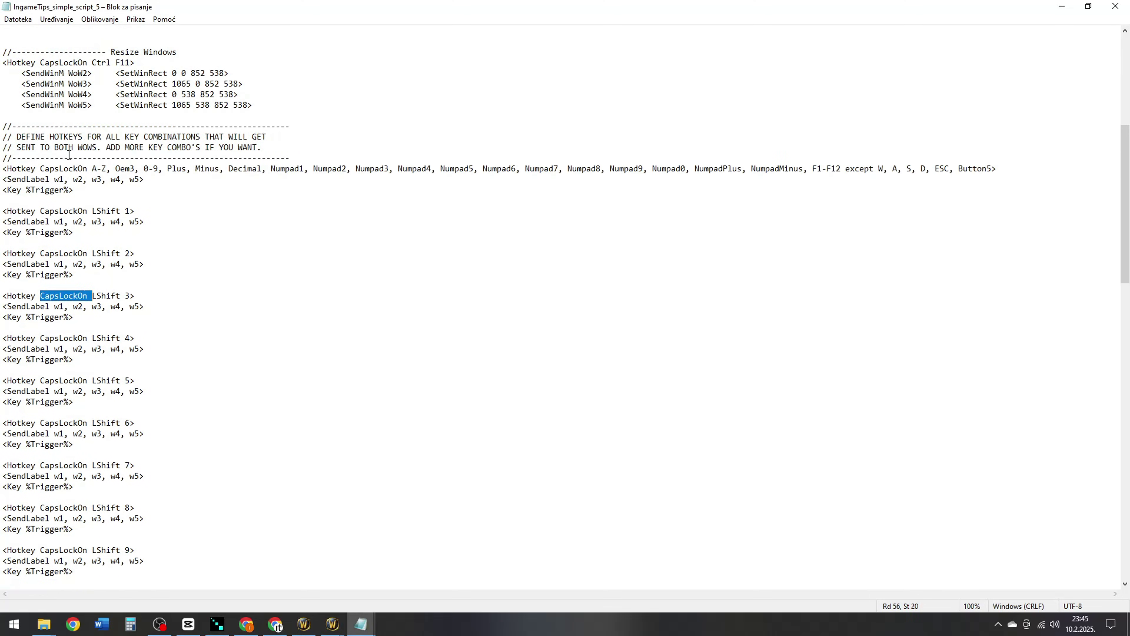
{"action": "double_click", "coordinate": [66, 169]}
Step: Highlight CapsLockOn on the Button4 hotkey and the UseKeyAsModifier LAlt click-broadcast lines
{"action": "scroll", "coordinate": [119, 271], "scroll_direction": "down", "scroll_amount": 19}
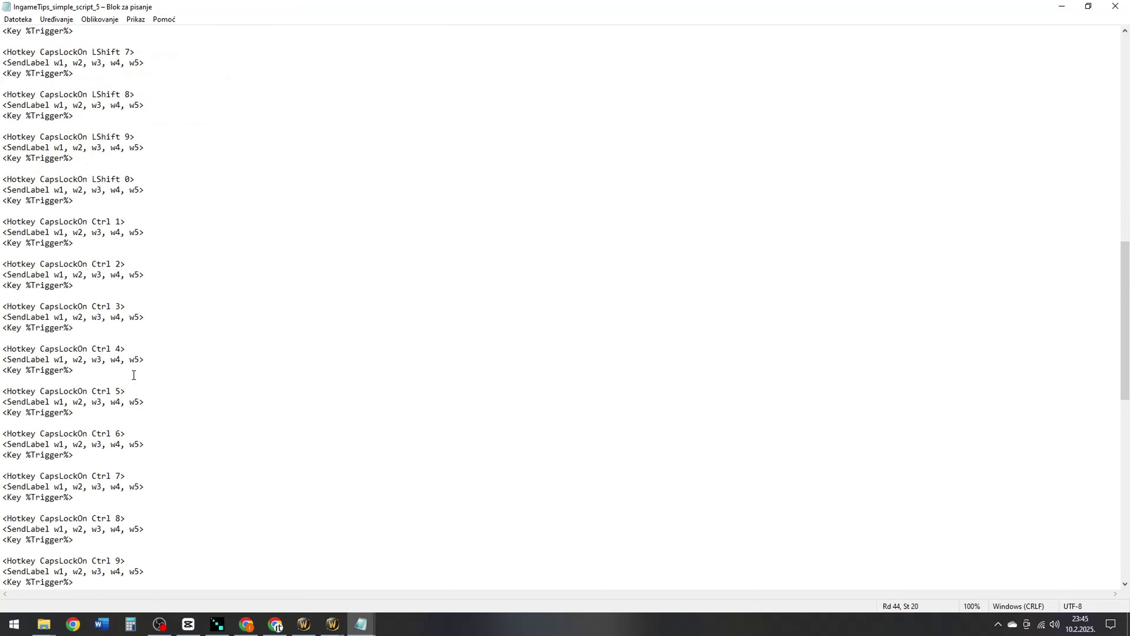
{"action": "scroll", "coordinate": [137, 389], "scroll_direction": "down", "scroll_amount": 8}
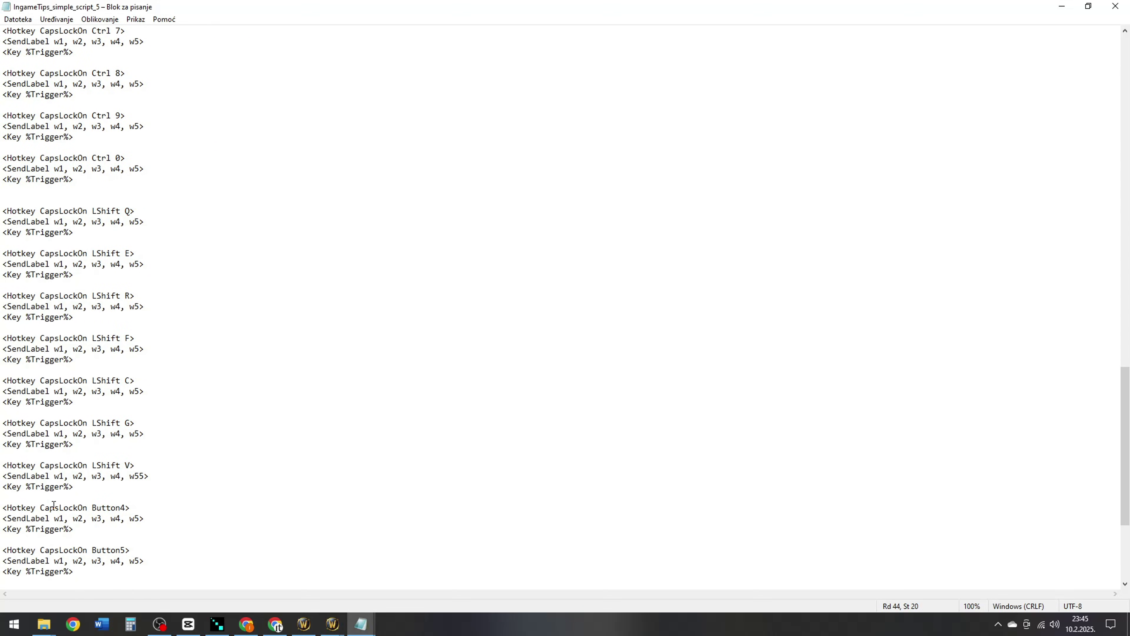
{"action": "double_click", "coordinate": [57, 507]}
{"action": "scroll", "coordinate": [256, 501], "scroll_direction": "down", "scroll_amount": 2}
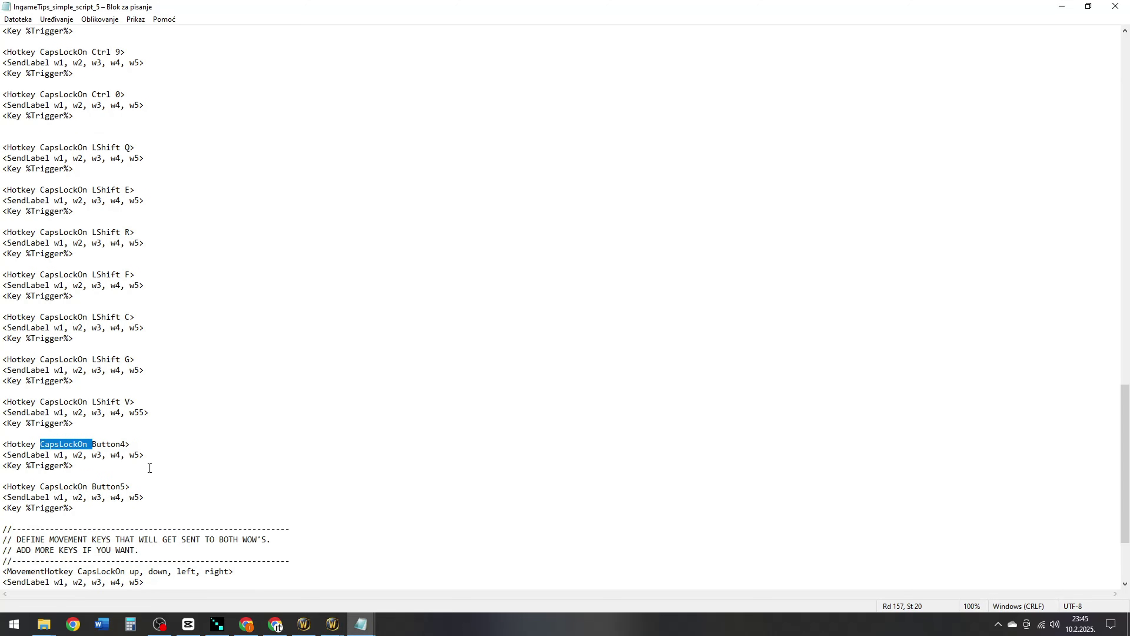
{"action": "scroll", "coordinate": [182, 439], "scroll_direction": "down", "scroll_amount": 1}
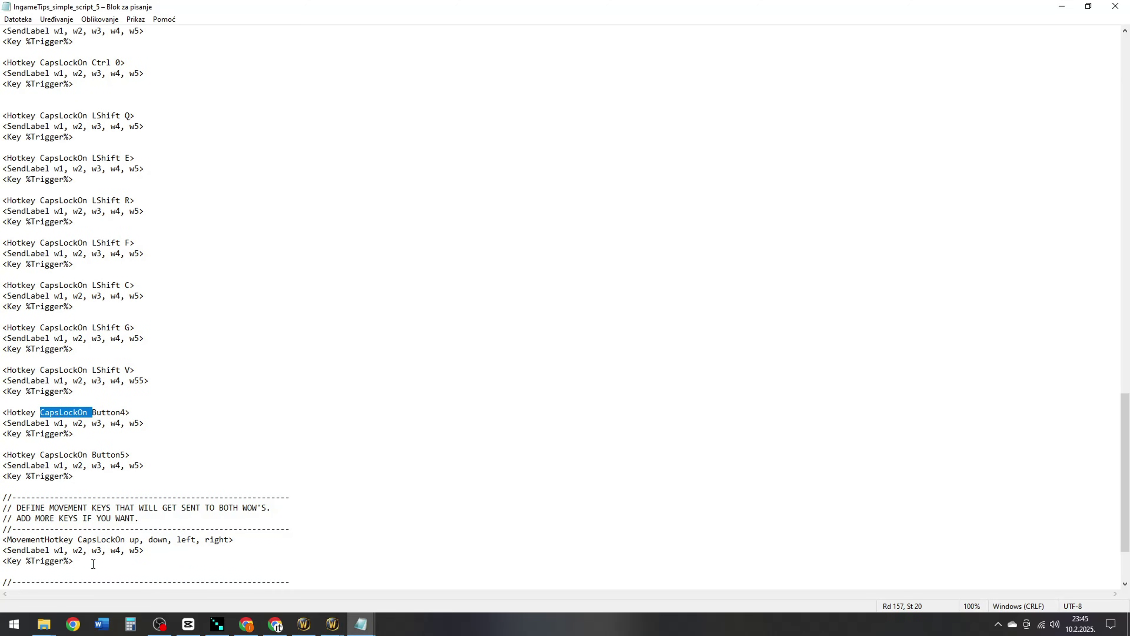
{"action": "mouse_move", "coordinate": [93, 563]}
{"action": "left_mouse_down"}
{"action": "mouse_move", "coordinate": [80, 560]}
{"action": "mouse_move", "coordinate": [88, 507]}
{"action": "left_mouse_up"}
{"action": "left_click", "coordinate": [88, 507]}
{"action": "scroll", "coordinate": [142, 491], "scroll_direction": "down", "scroll_amount": 3}
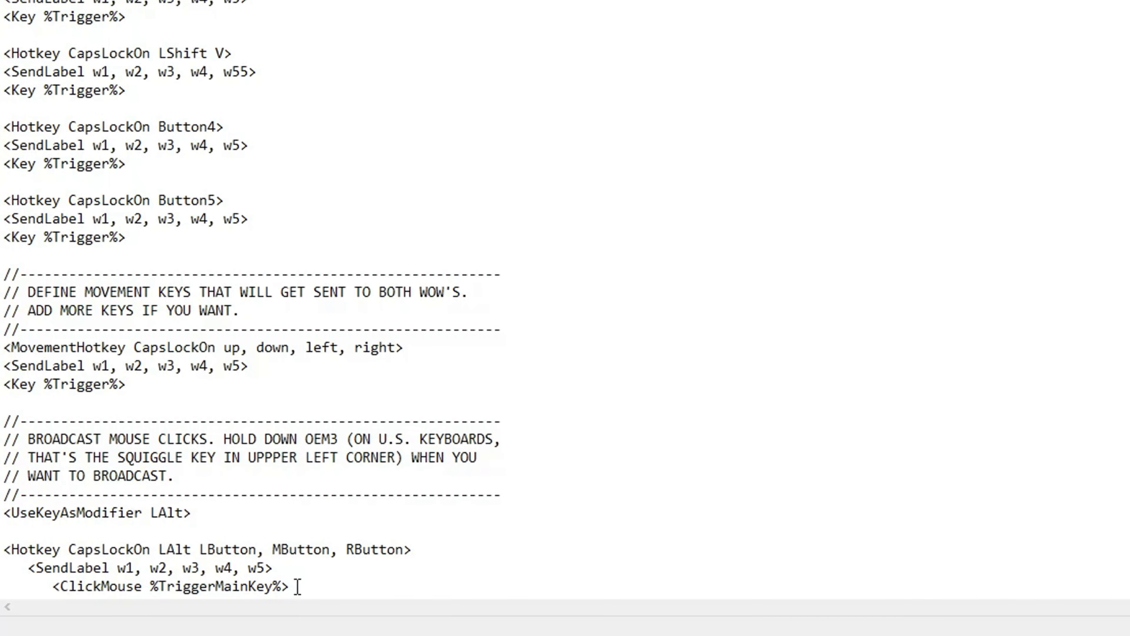
{"action": "mouse_move", "coordinate": [298, 586]}
{"action": "left_mouse_down"}
{"action": "mouse_move", "coordinate": [23, 534]}
{"action": "mouse_move", "coordinate": [2, 505]}
{"action": "left_mouse_up"}
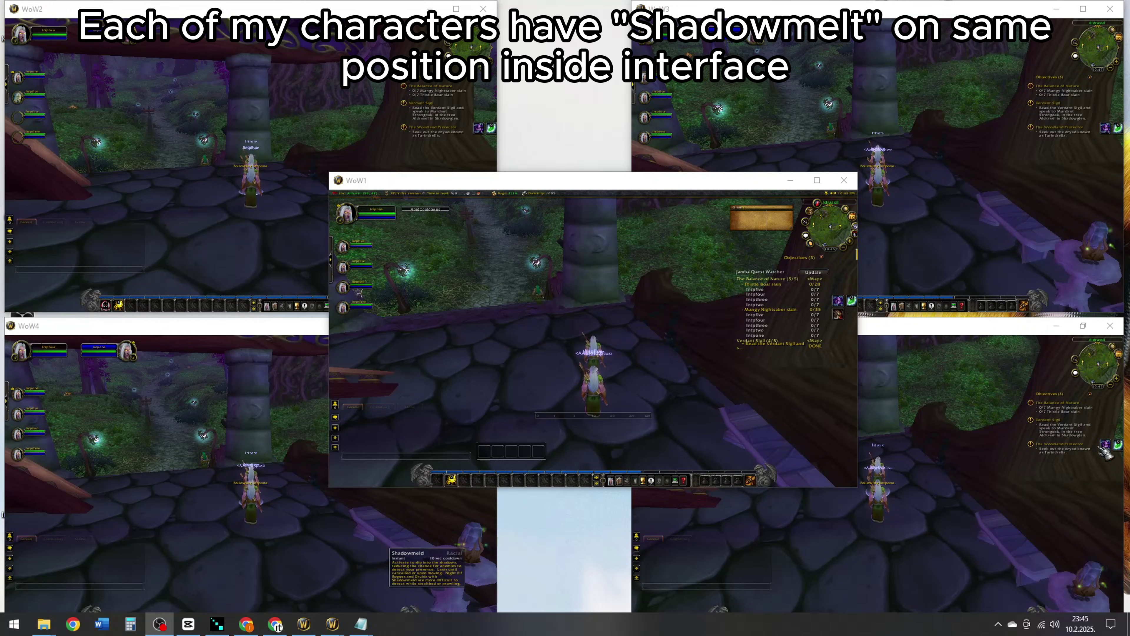
Step: Alt-right-click Shadowmeld in WoW1 so all five characters cast it, checking the buff in WoW4
{"action": "left_click", "coordinate": [705, 326]}
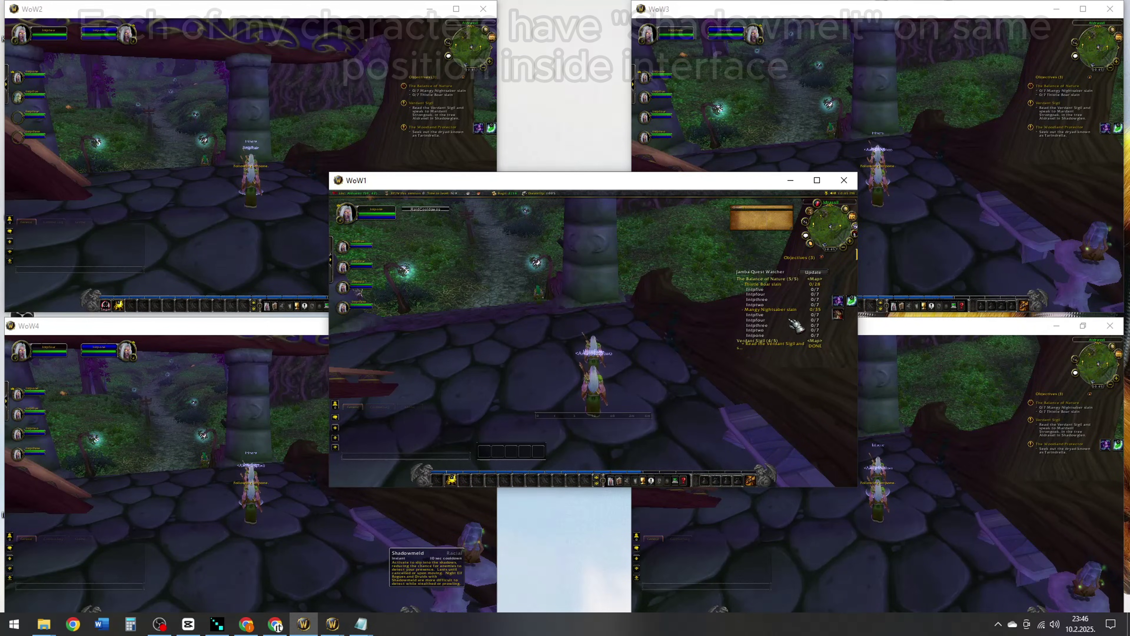
{"action": "right_click", "coordinate": [838, 308], "text": "alt"}
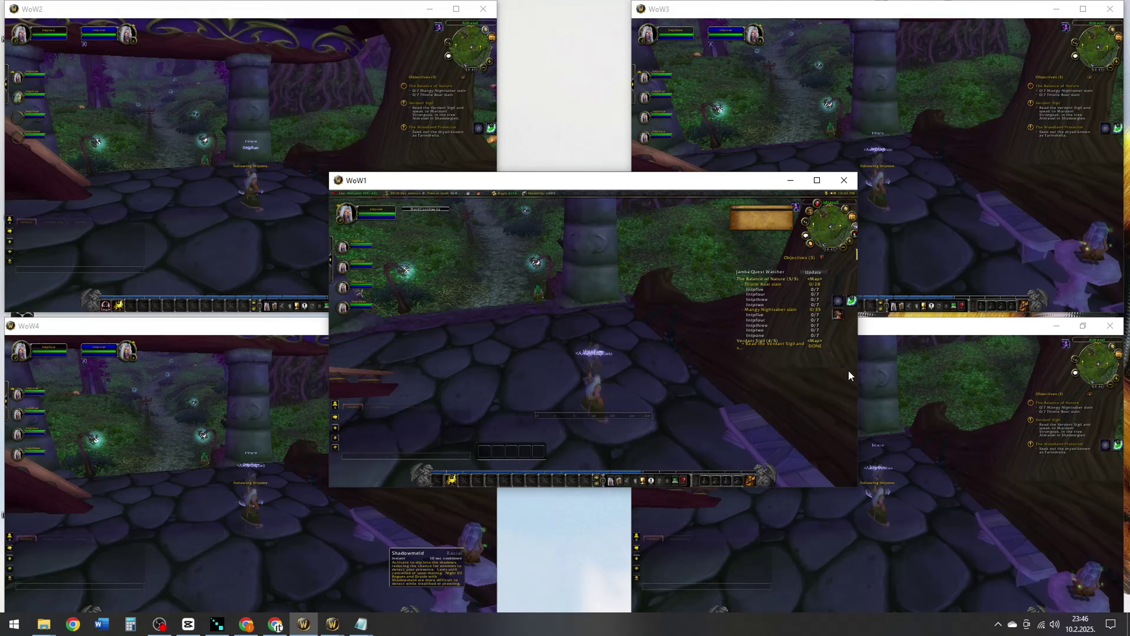
{"action": "left_click", "coordinate": [309, 387]}
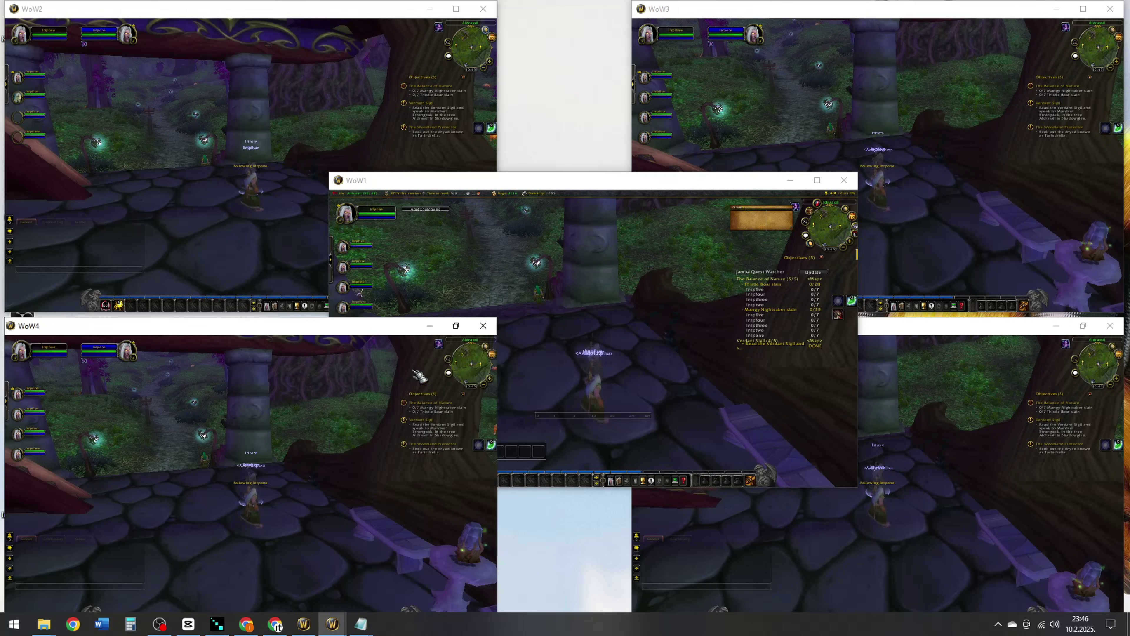
{"action": "left_click", "coordinate": [668, 308]}
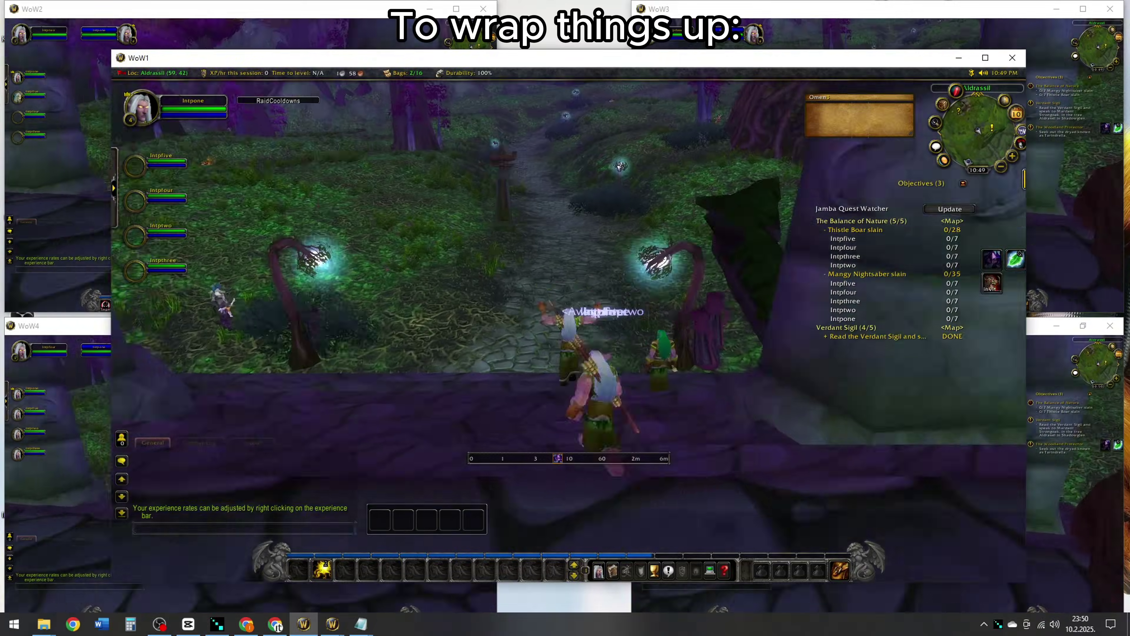